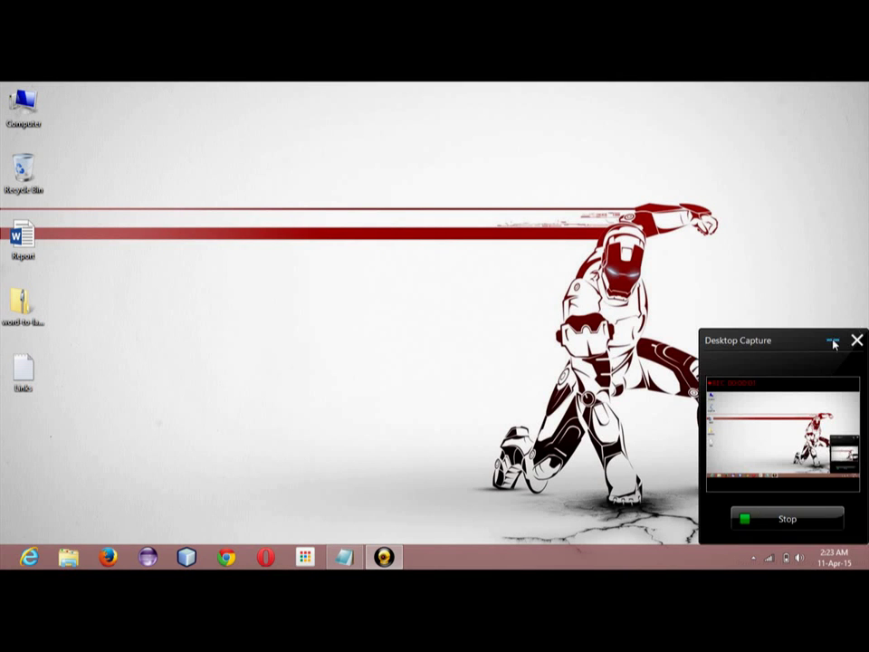
- Clear the recorder window from the desktop, bring up the Links note in Notepad and examine its heading line
left_click(833, 343)
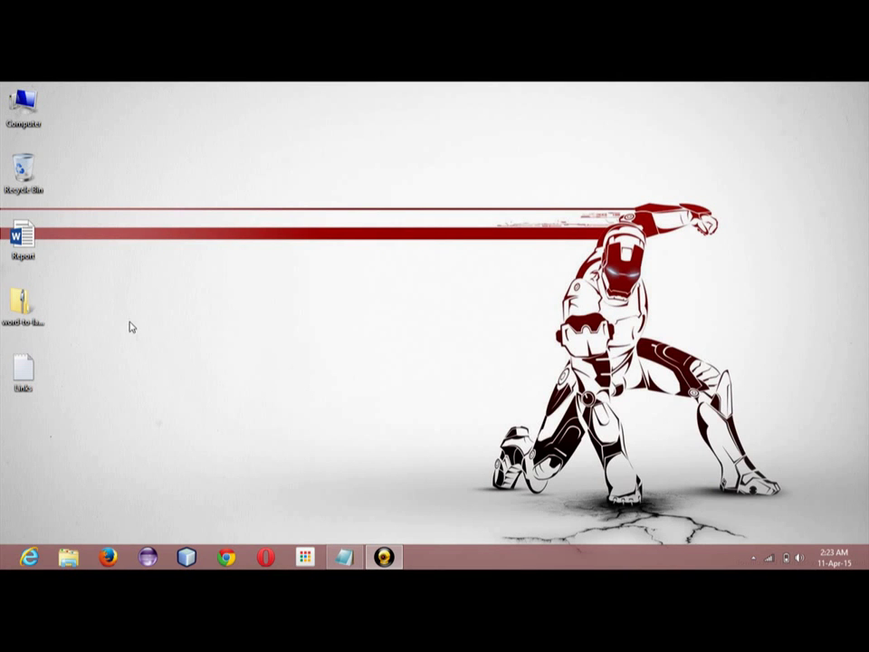
left_click(345, 558)
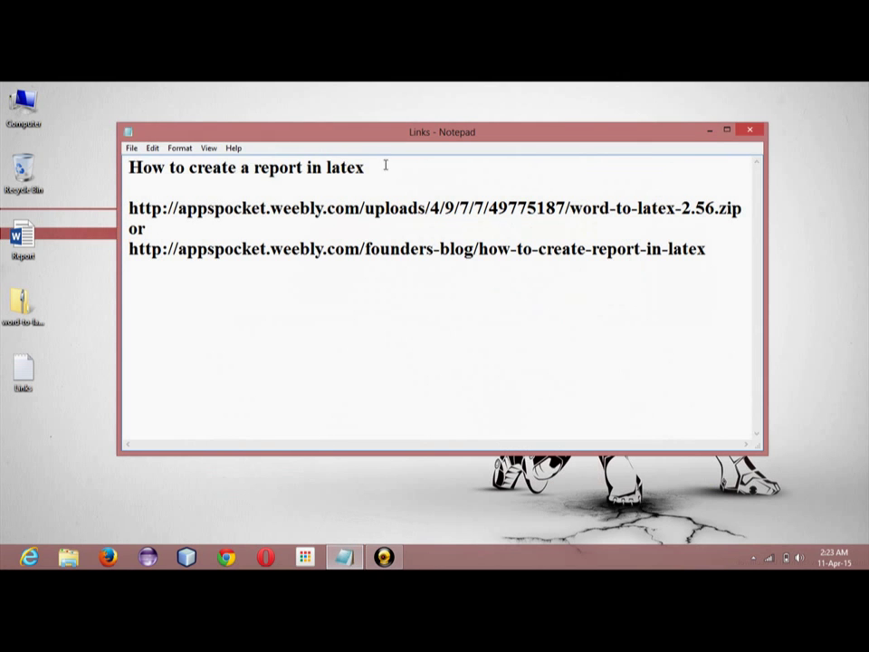
left_click_drag(385, 164, 113, 143)
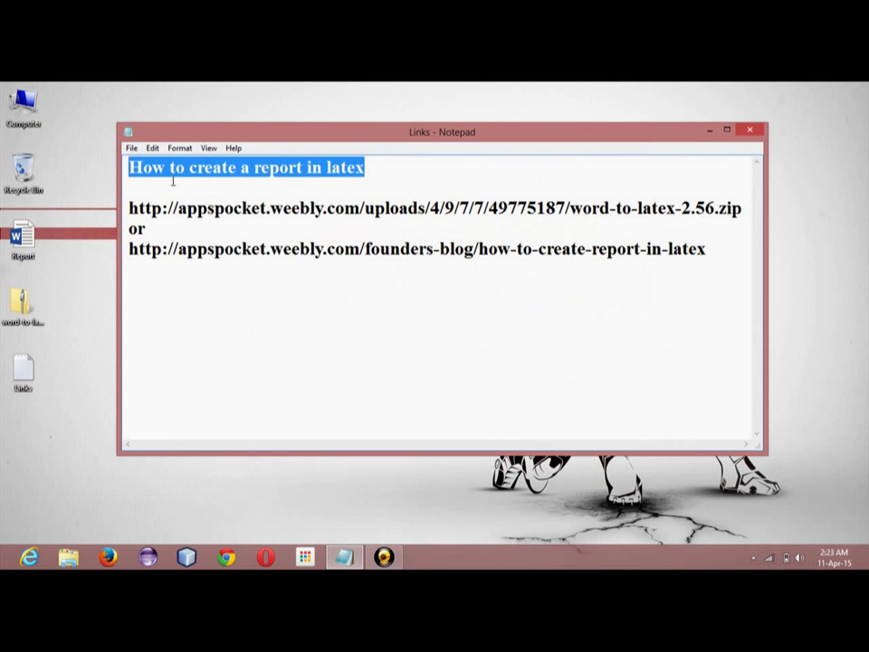
double_click(343, 169)
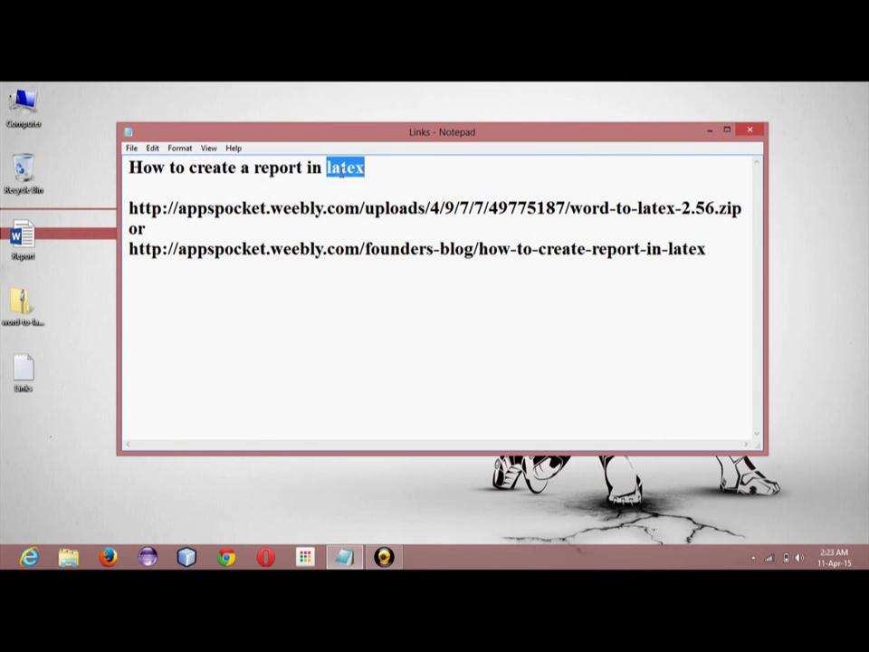
left_click(383, 176)
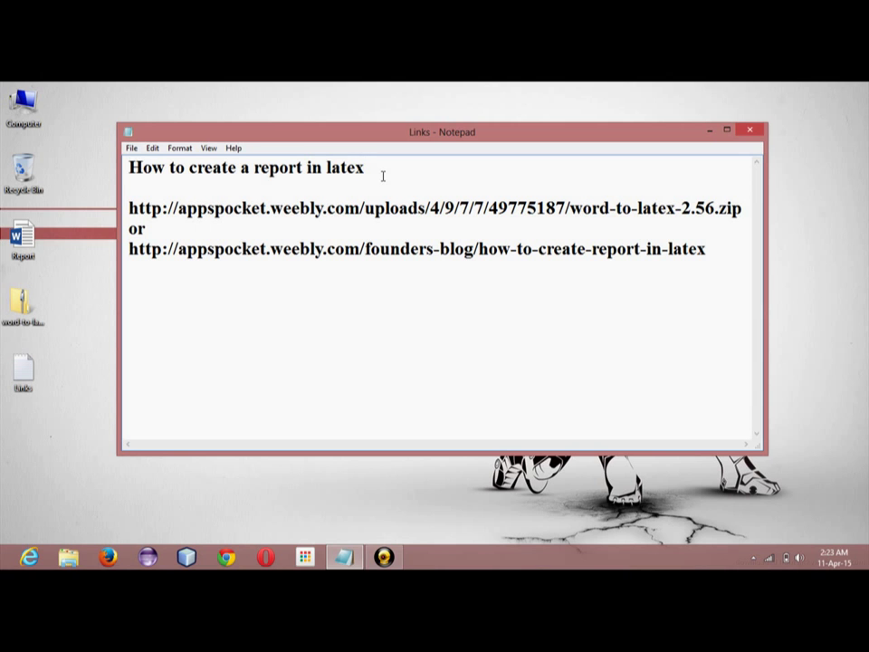
- Copy the direct word-to-latex-2.56.zip link from the Links note and open it in Firefox
left_click_drag(129, 208, 747, 216)
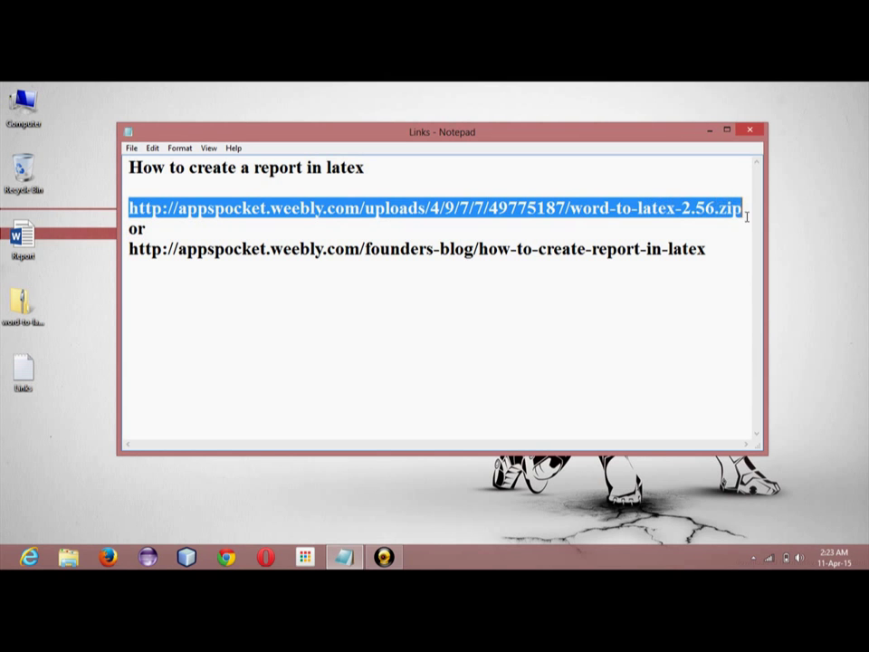
right_click(241, 216)
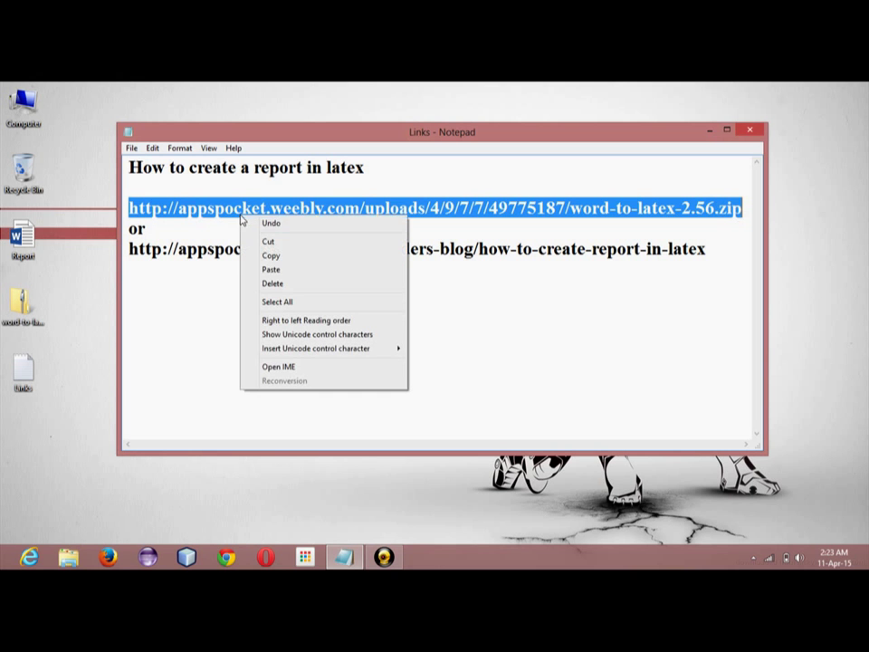
left_click(271, 255)
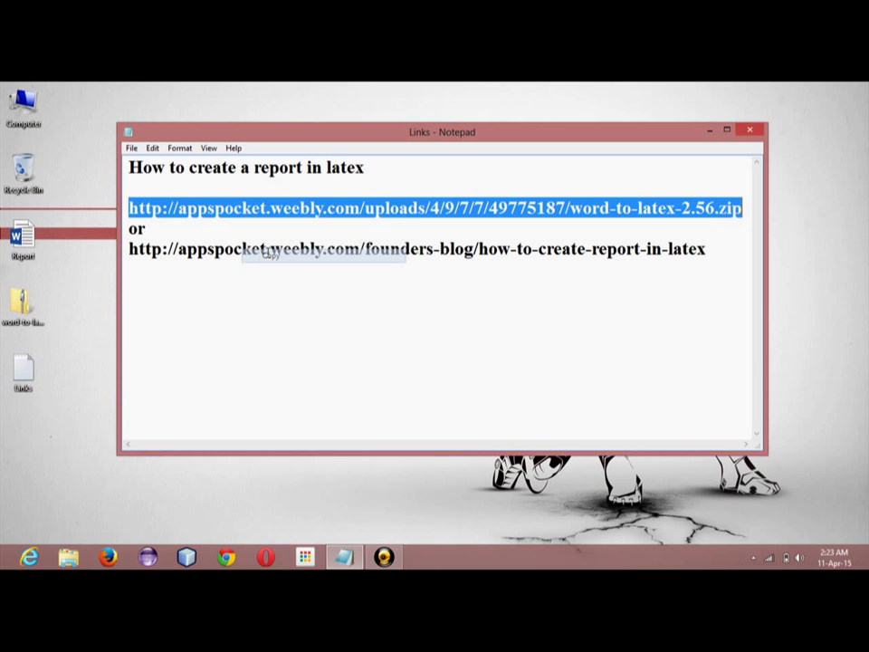
left_click(85, 534)
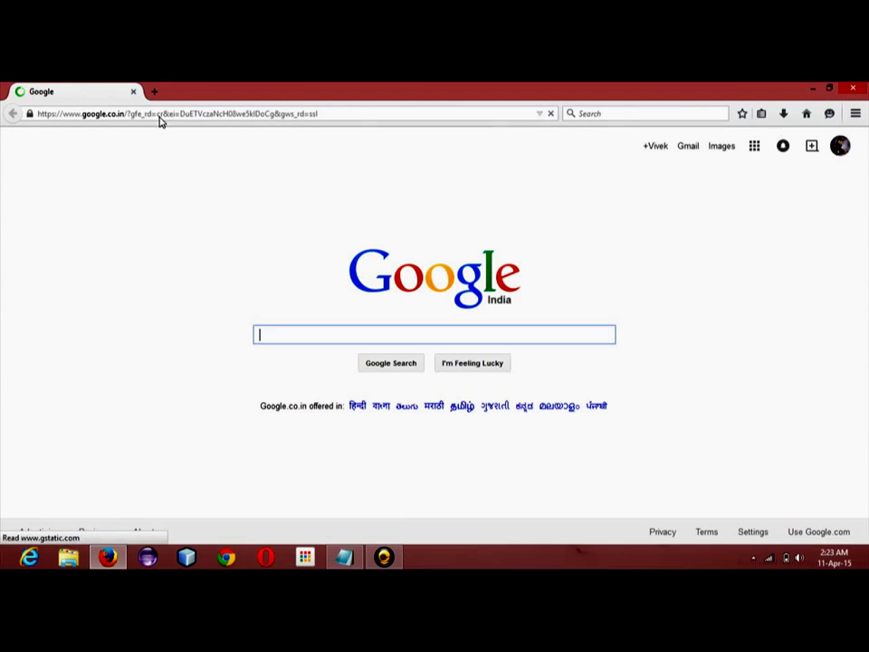
left_click(160, 116)
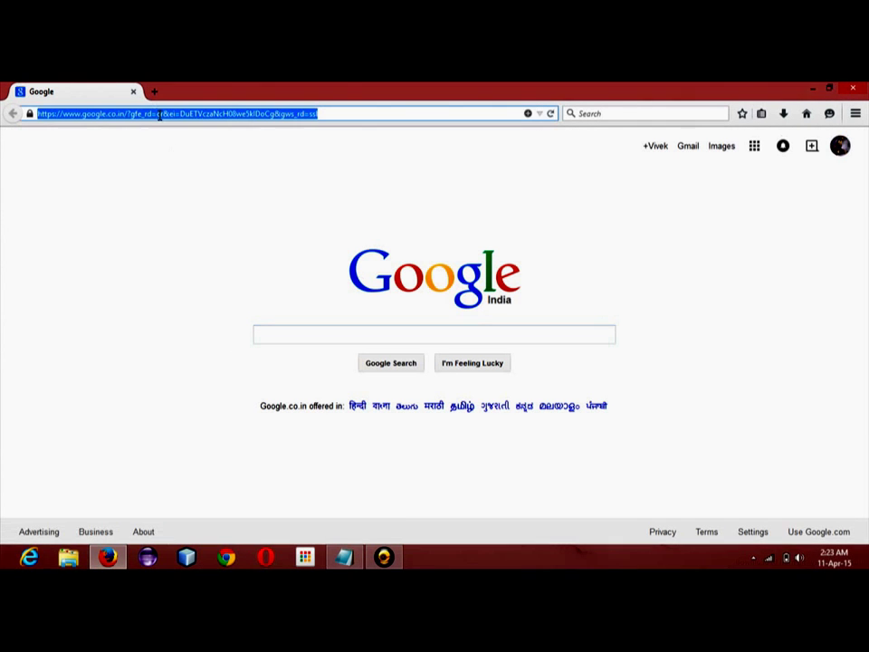
key("ctrl+v")
key("Return")
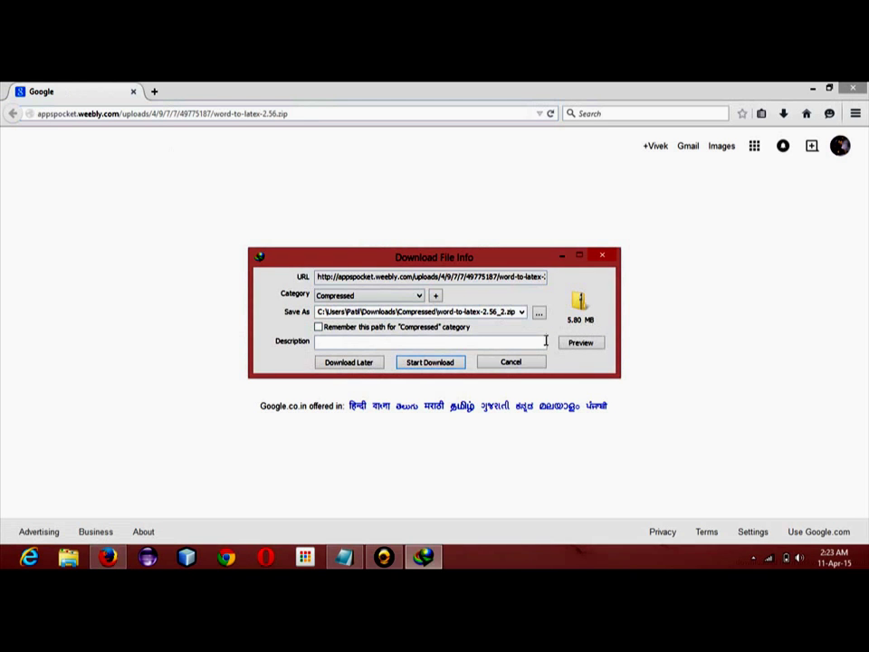
- Cancel the zip download without adding a download exception, and return to the Links note
left_click(502, 364)
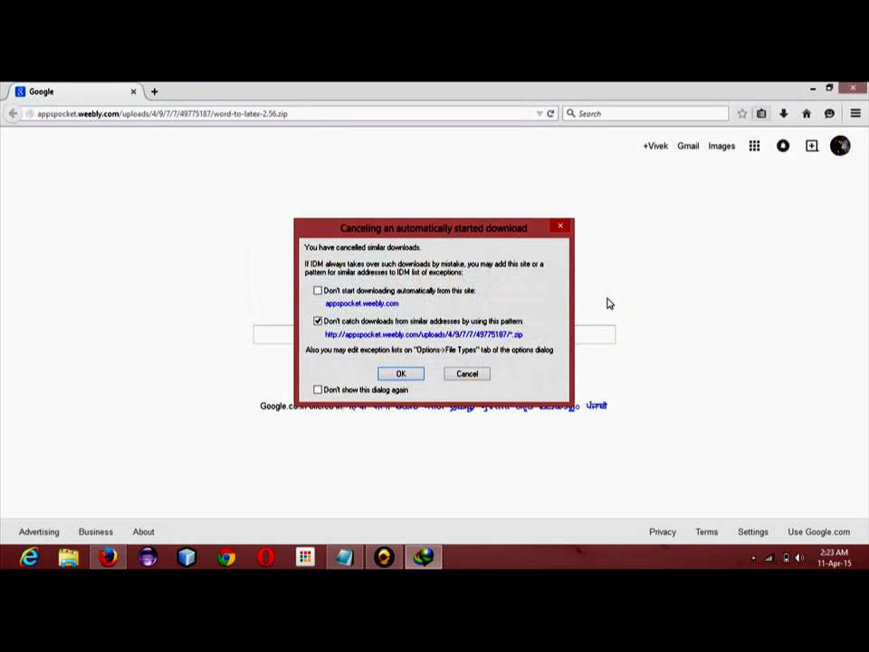
left_click(469, 374)
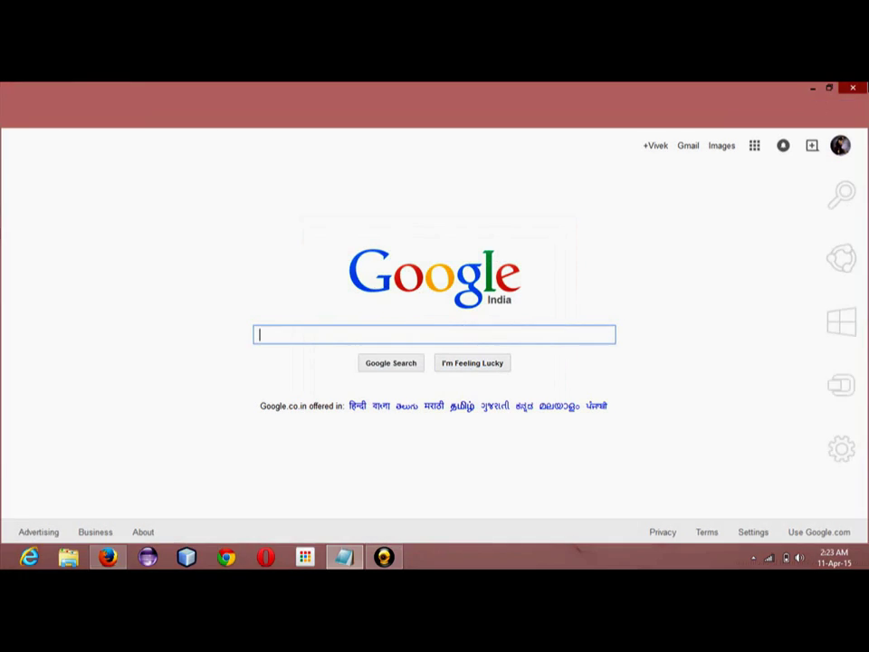
key("alt+Tab")
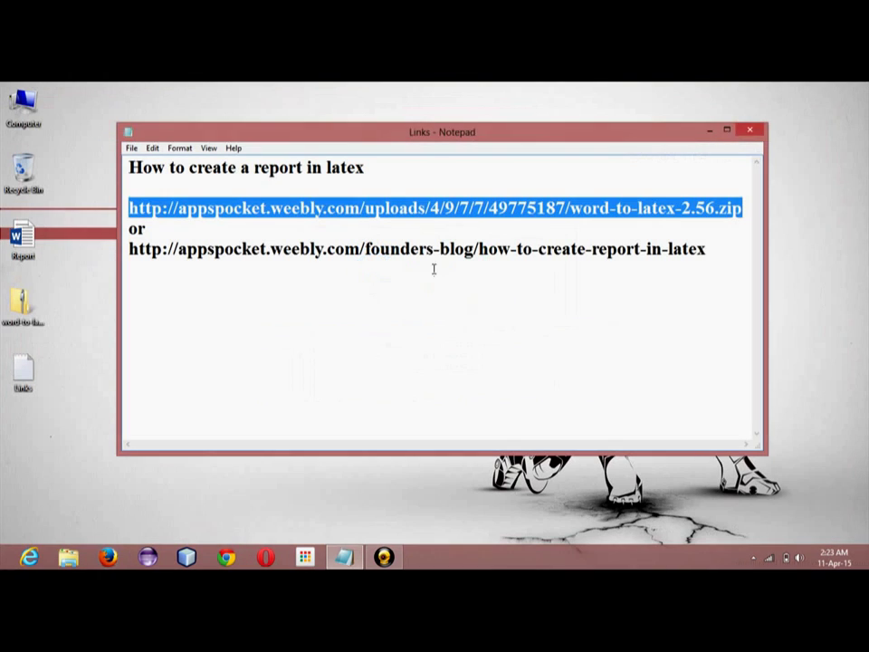
- Extract the word-to-latex-2.56 archive on the desktop to its default desktop folder and close the archive window
left_click(22, 310)
double_click(22, 310)
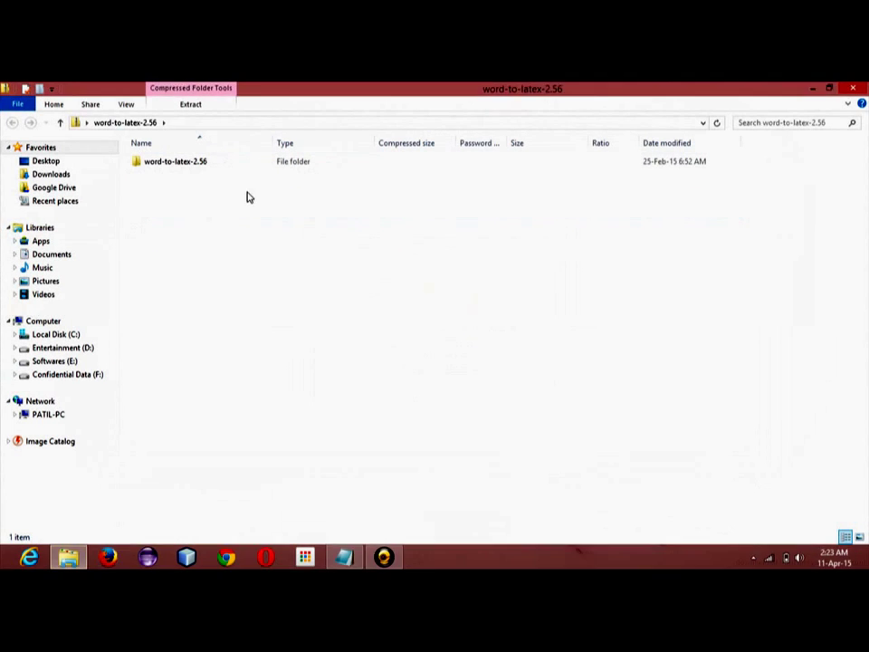
left_click(186, 107)
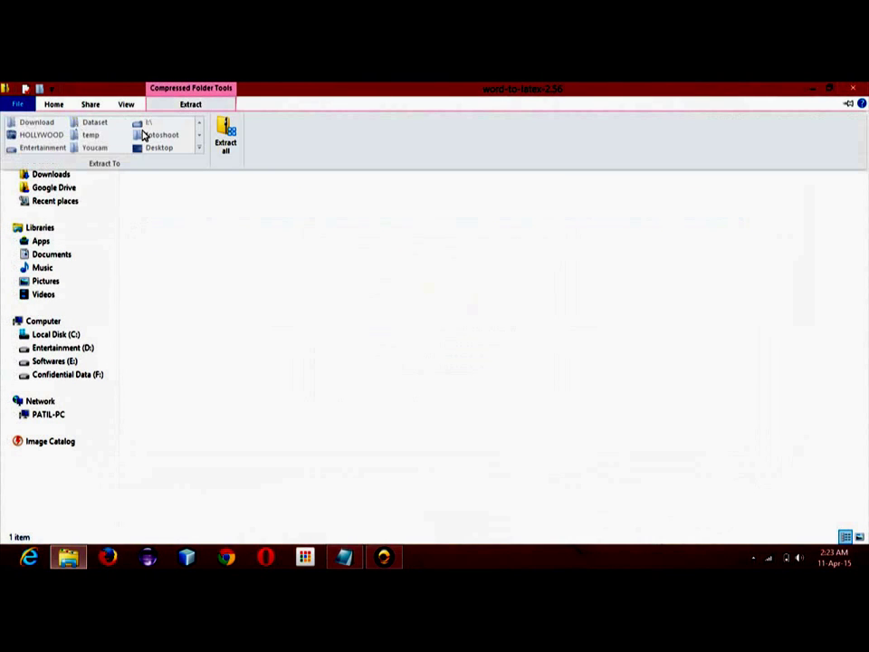
left_click(222, 143)
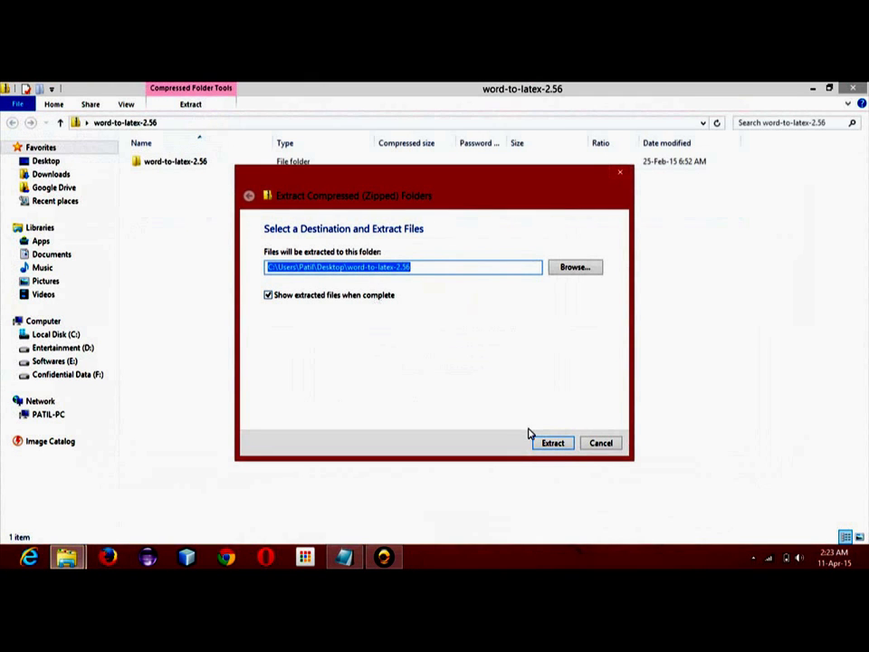
left_click(549, 443)
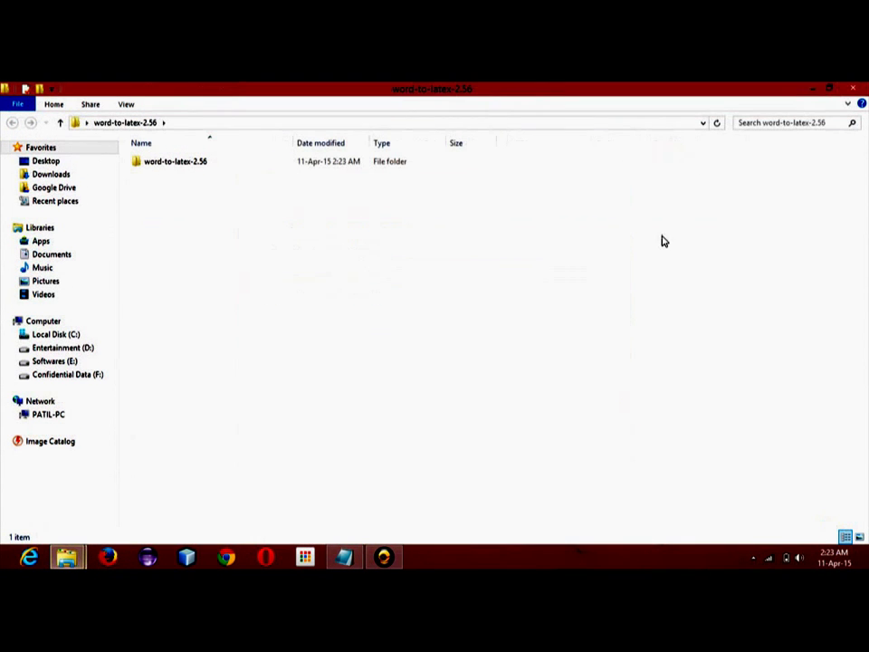
left_click(813, 88)
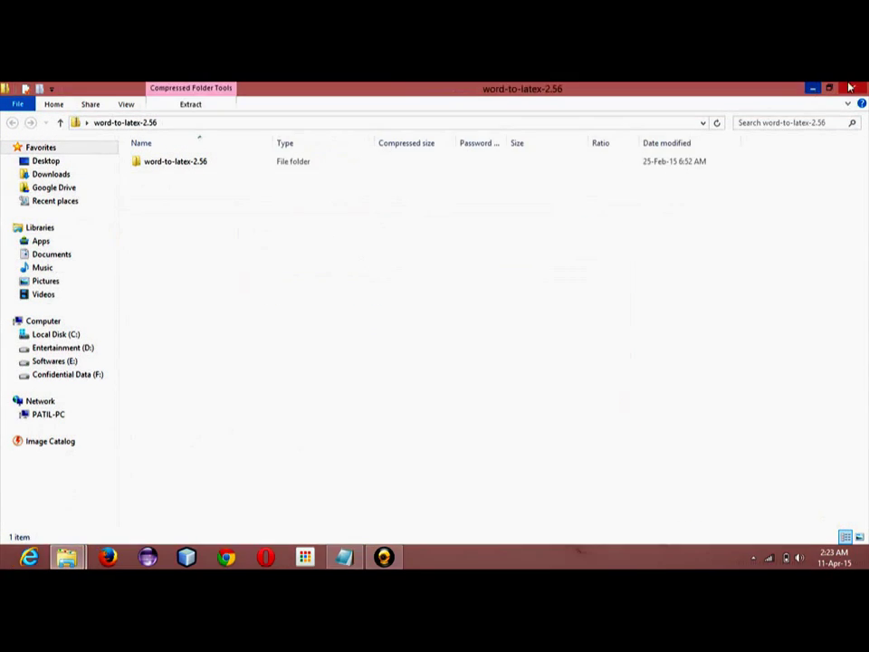
left_click(860, 88)
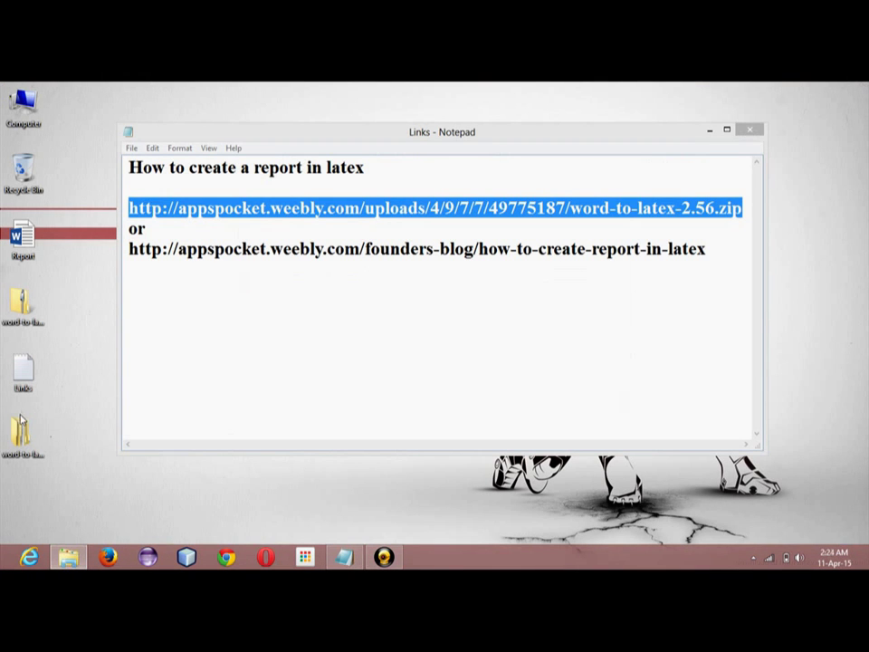
- Examine the extracted word-to-latex-2.56 subfolder for its setup application, and close the folder window
key("alt+Tab")
key("alt+Tab")
key("alt+Tab")
key("alt+Tab")
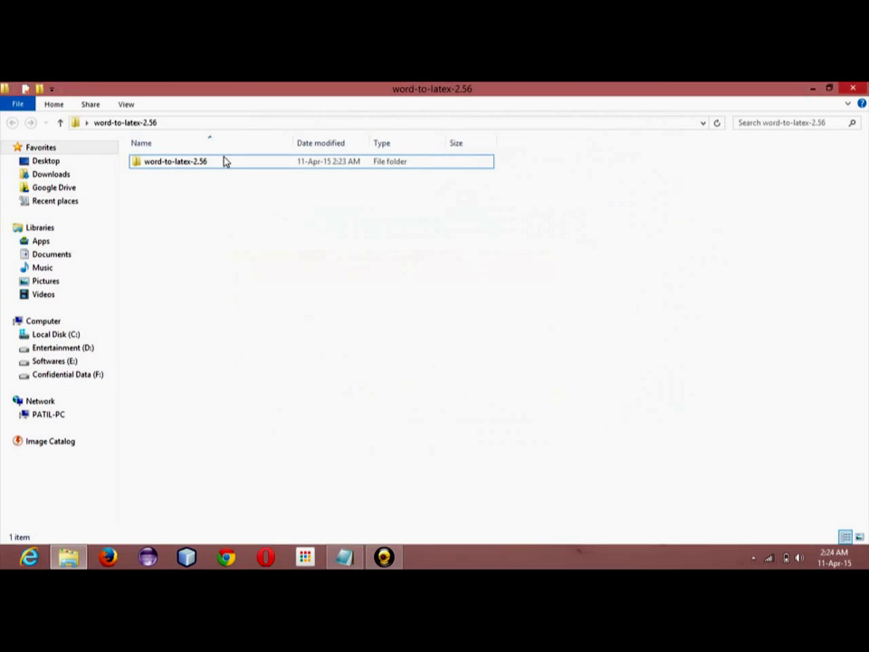
double_click(223, 165)
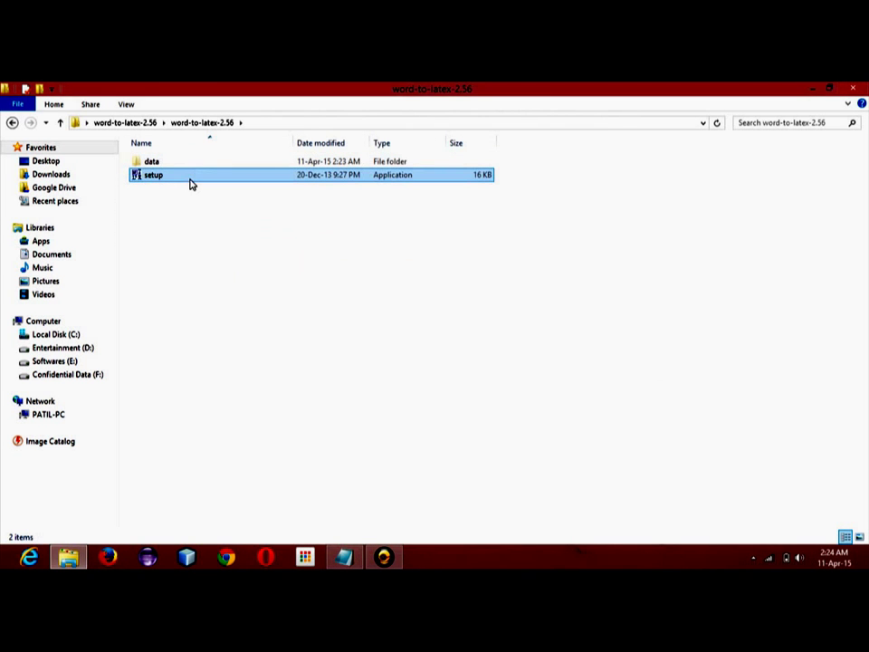
left_click(191, 184)
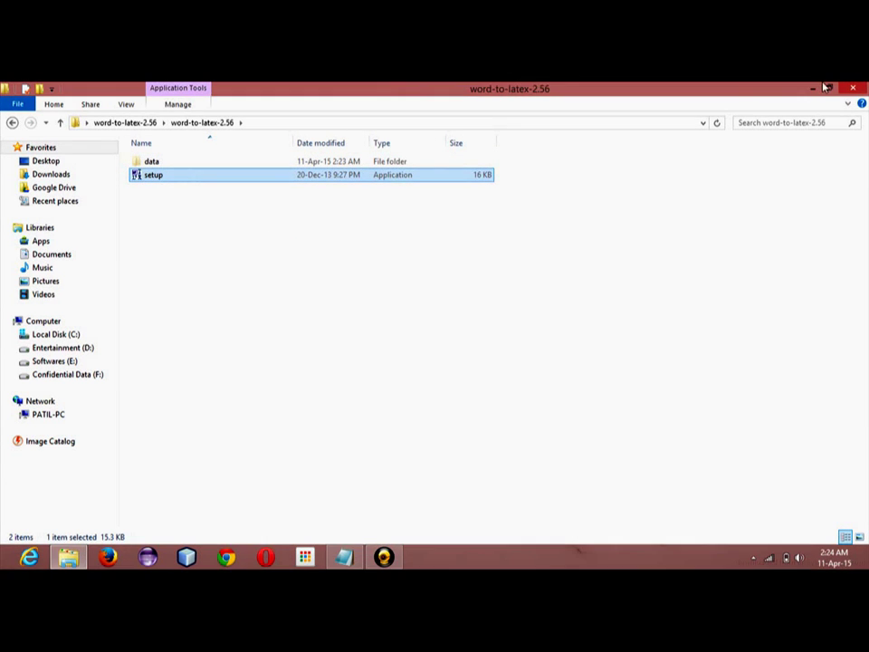
left_click(853, 88)
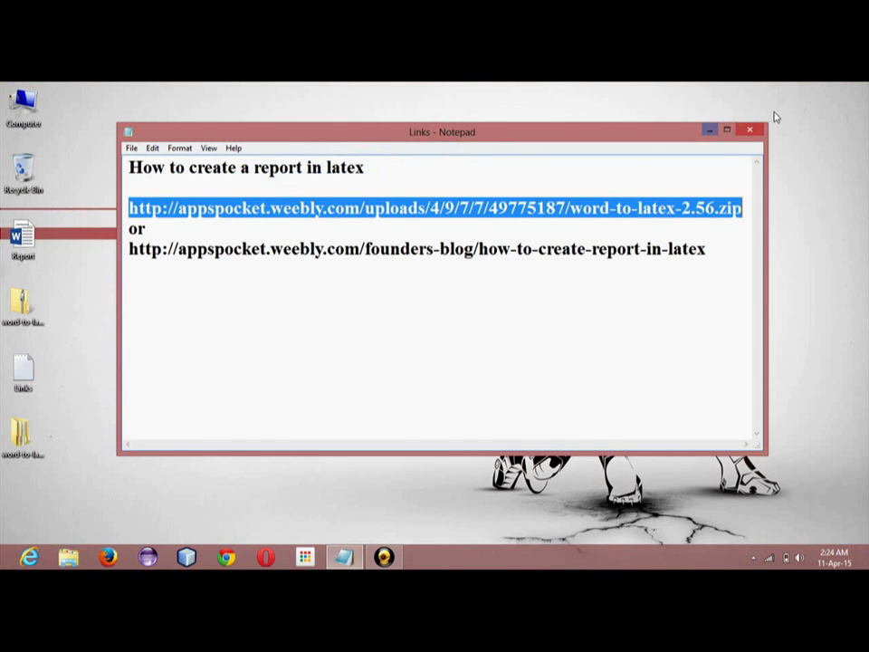
- Minimize the Links note and refresh the desktop
left_click(709, 132)
right_click(314, 184)
left_click(348, 219)
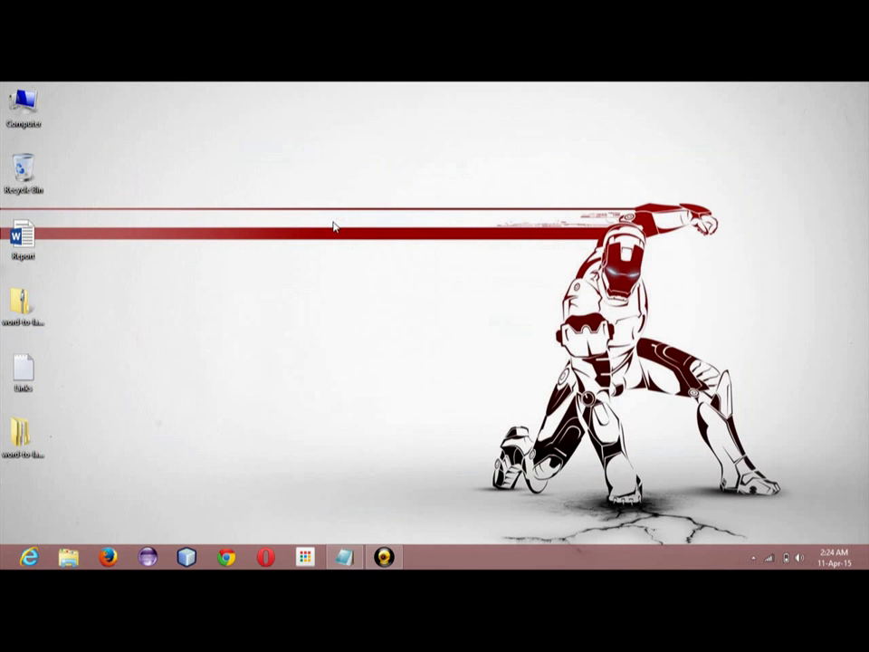
- Find the installed Word-to-LaTeX program by searching apps for "word", launch it and move its window clear of the desktop icons
key("super")
type("word")
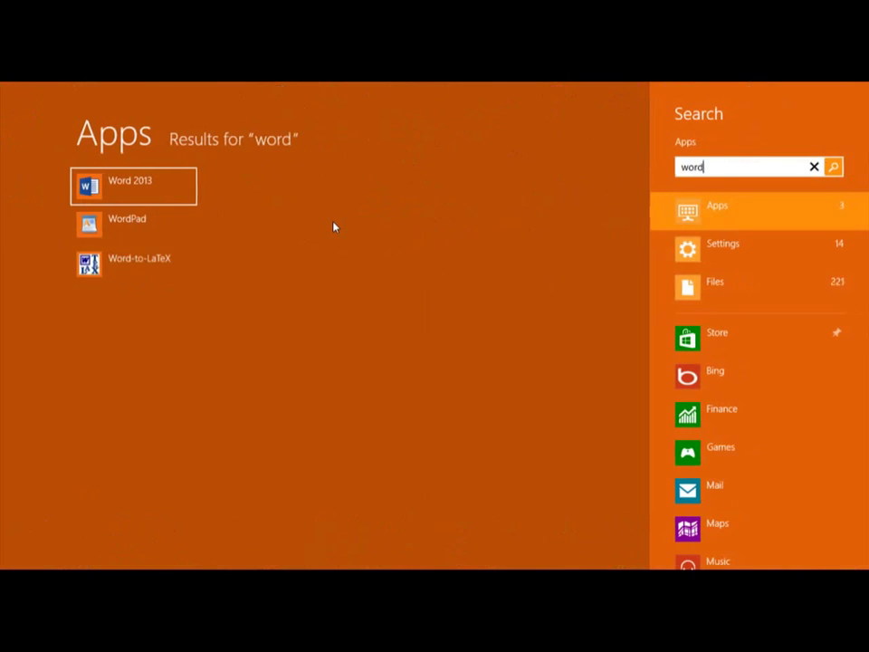
key("Down")
key("Down")
key("Return")
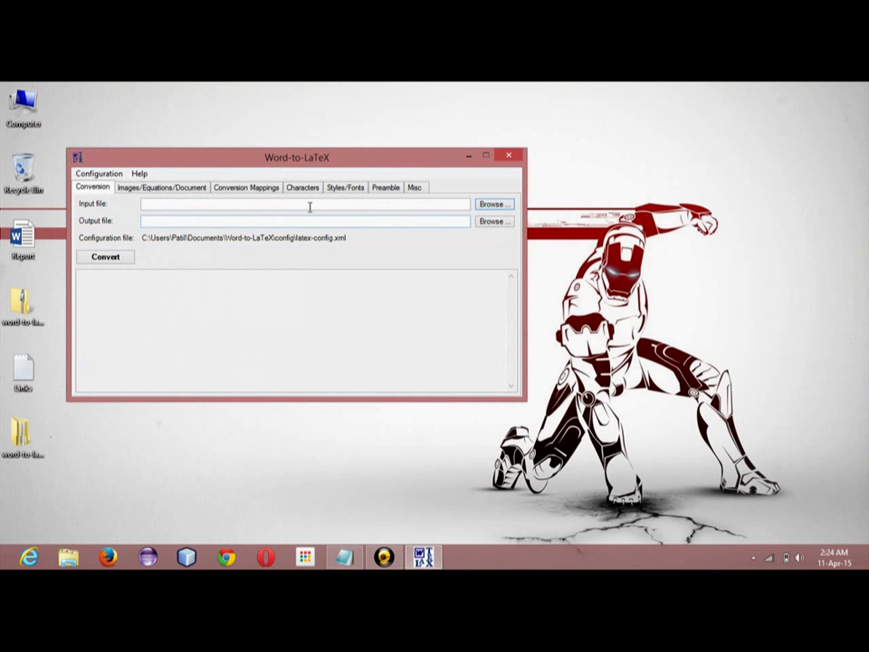
left_click_drag(248, 163, 426, 192)
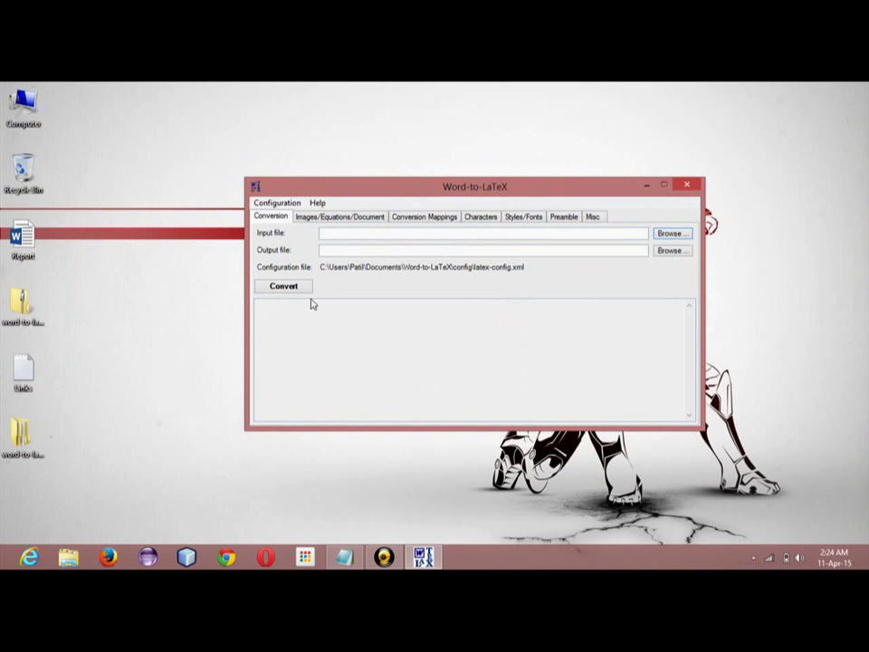
- Open the Report document from the desktop in Word and review its front pages through the table of contents
double_click(18, 238)
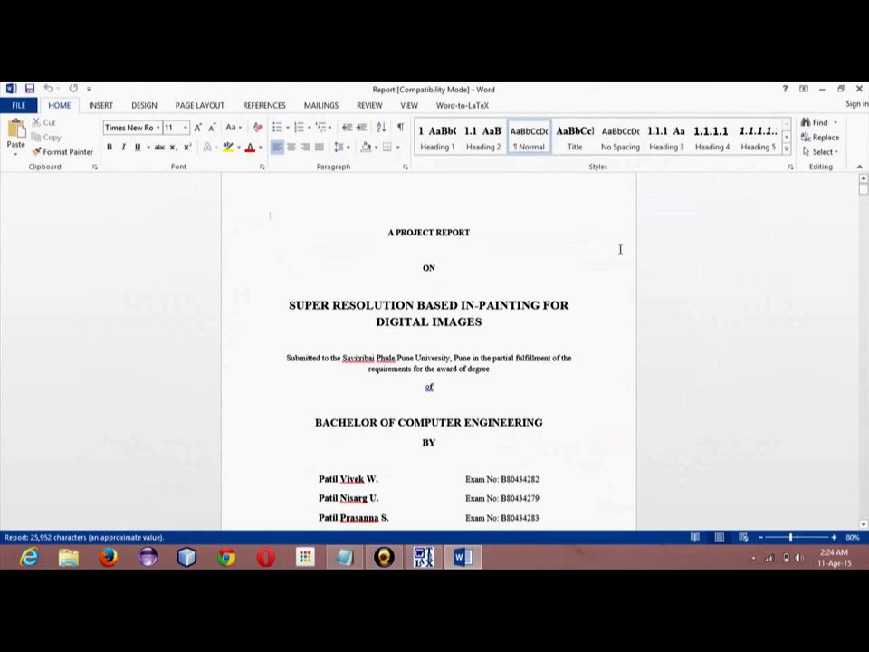
scroll(621, 249, "down", 7)
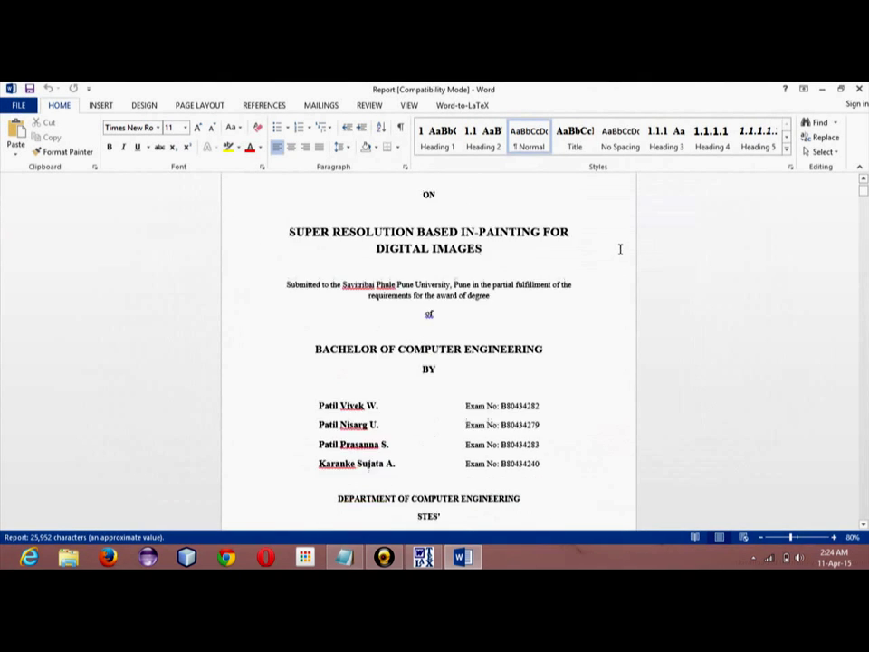
scroll(620, 249, "down", 10)
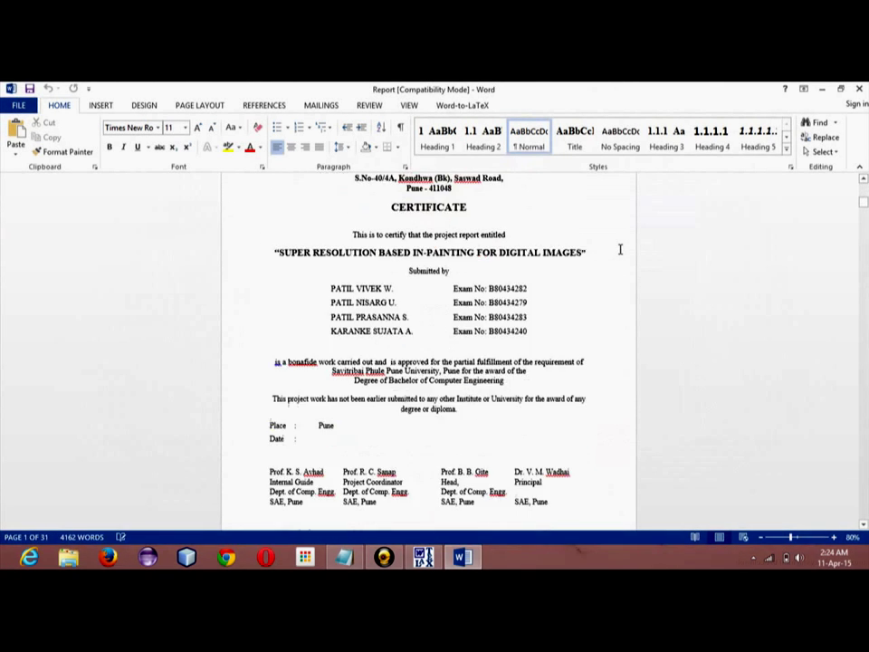
scroll(621, 249, "down", 10)
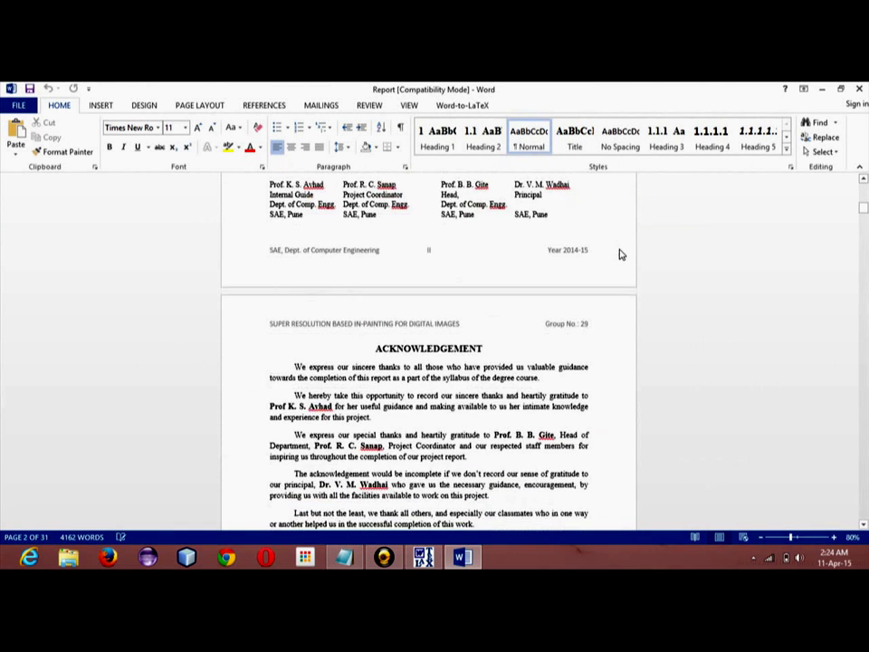
scroll(620, 249, "down", 15)
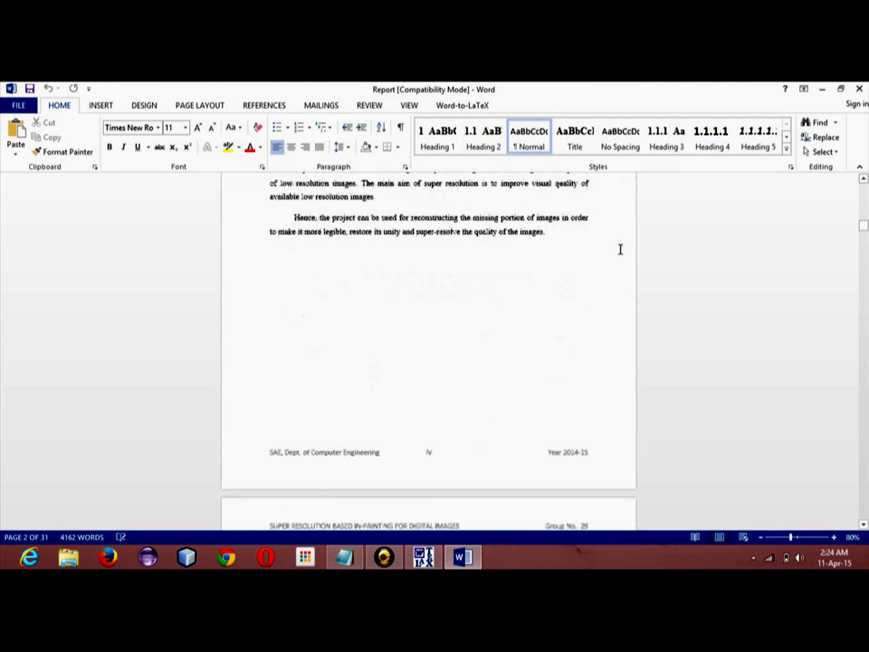
scroll(621, 249, "down", 2)
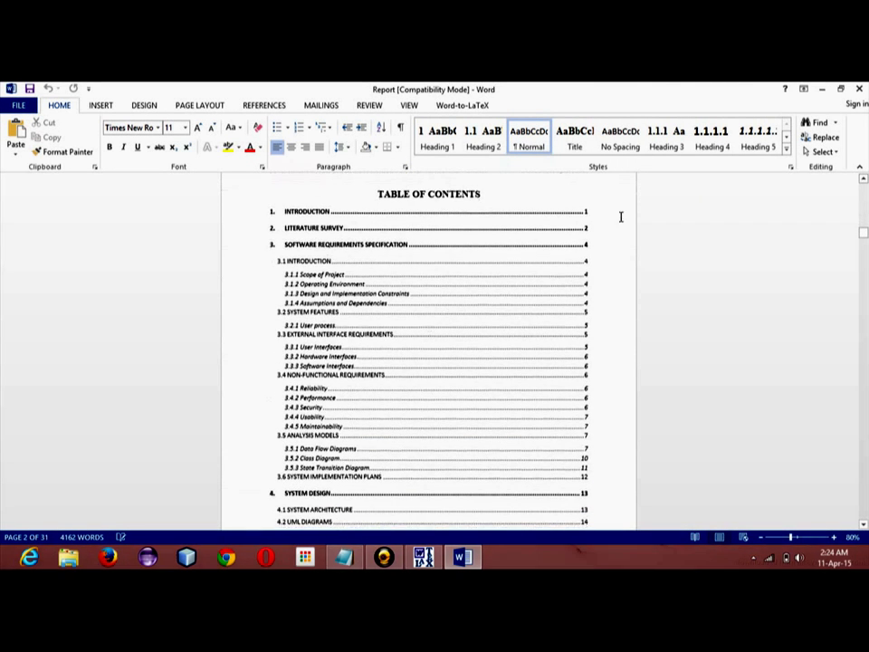
scroll(685, 179, "up", 20)
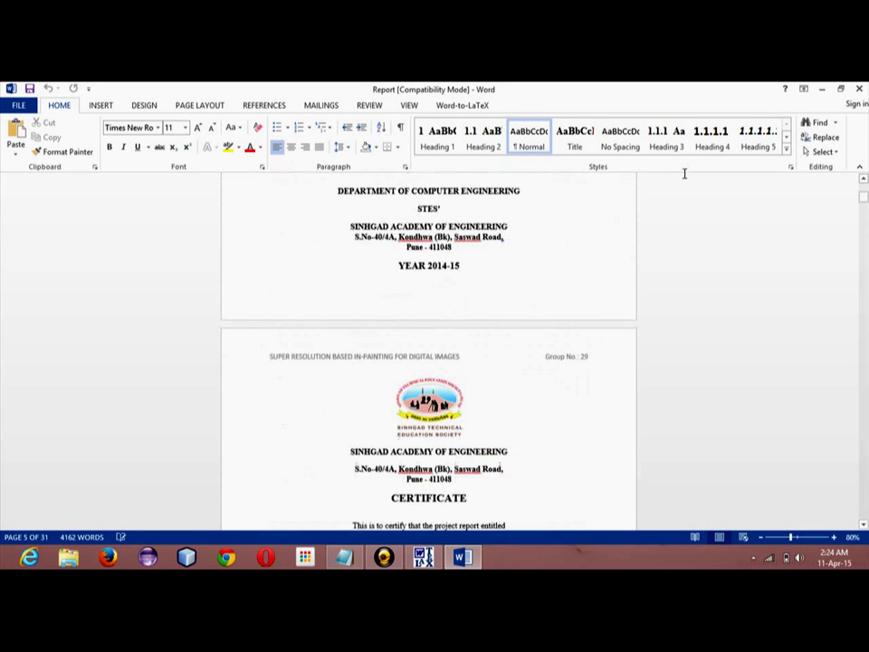
- Close the Word document and check the desktop Report file's type in its properties
left_click(859, 88)
left_click(859, 87)
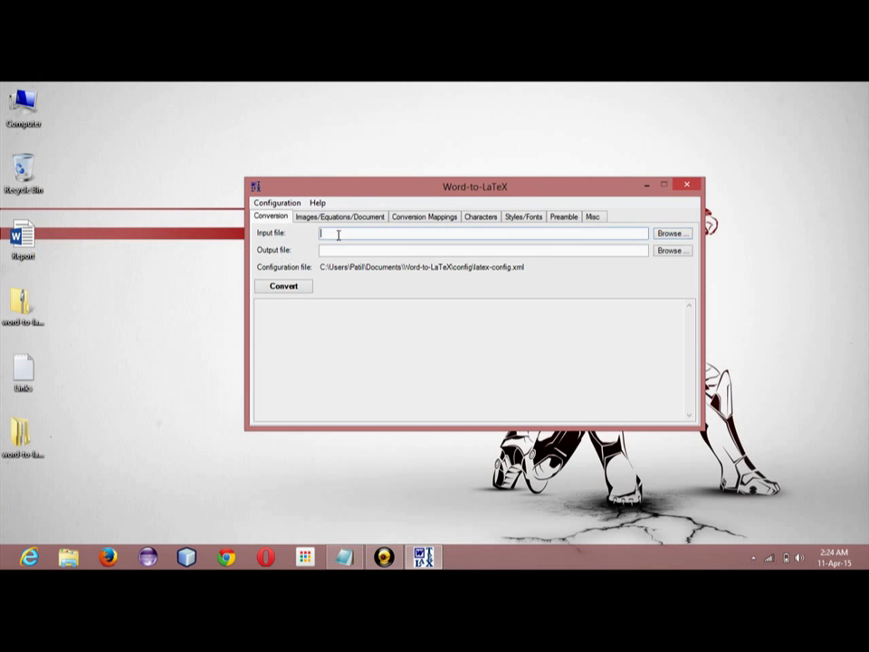
left_click(28, 247)
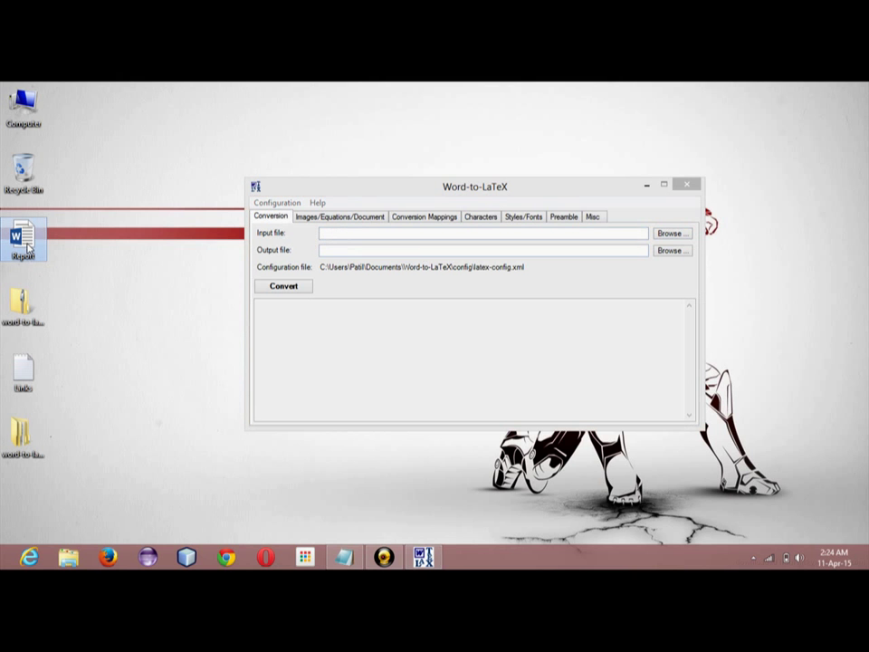
key("alt+Return")
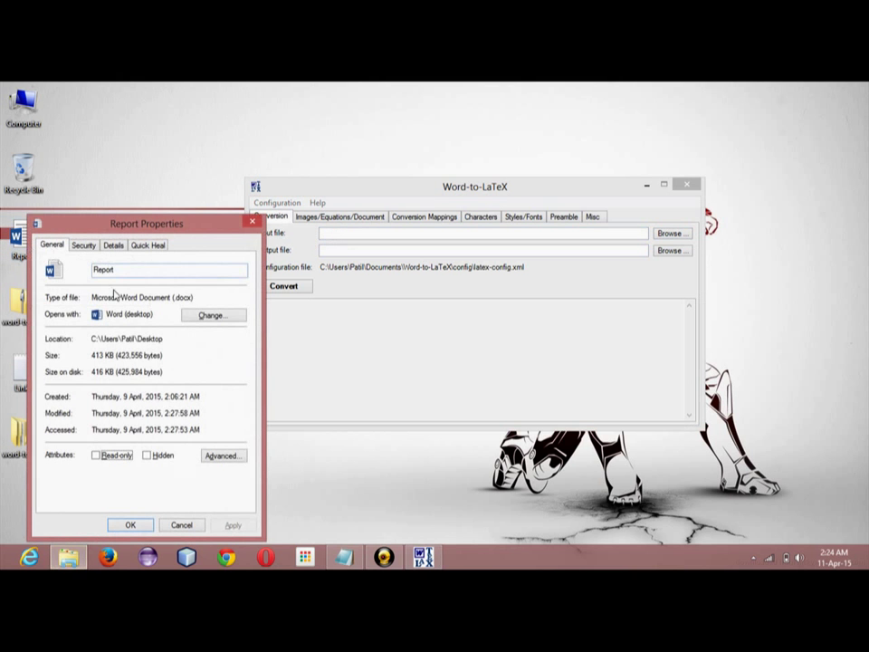
left_click(251, 222)
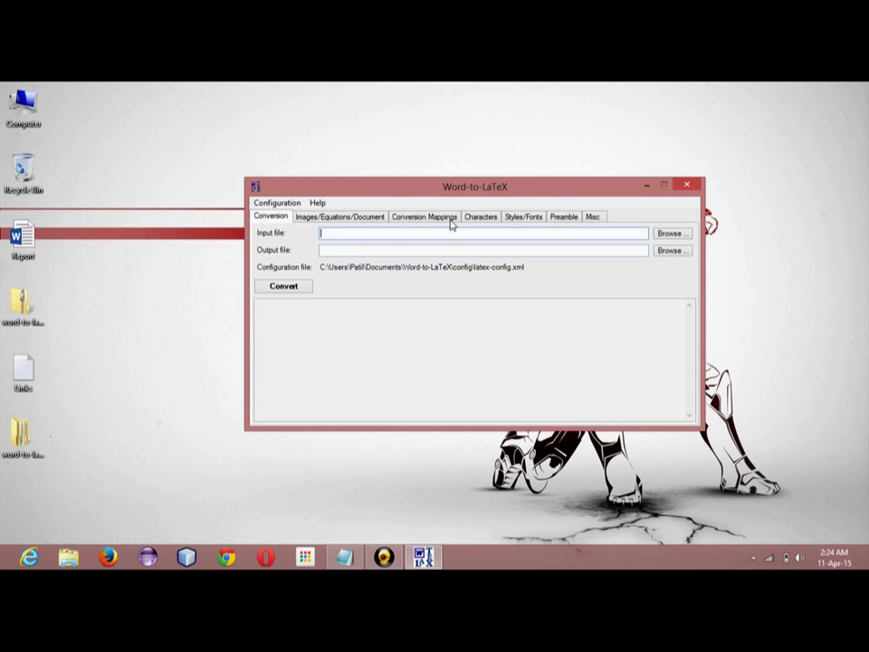
- Set the Report Word document on the desktop as the converter's input file
left_click(666, 233)
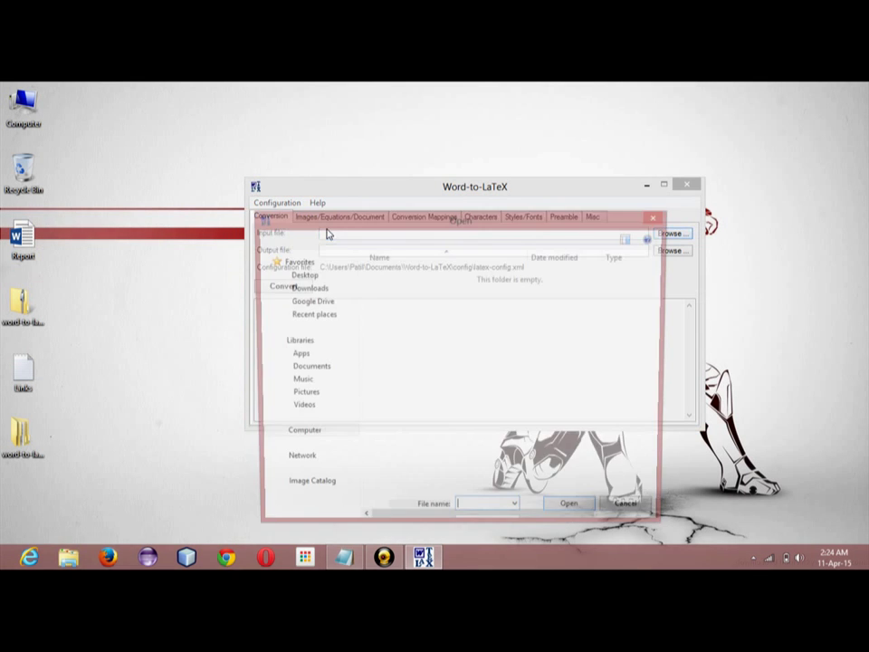
scroll(306, 297, "up", 1)
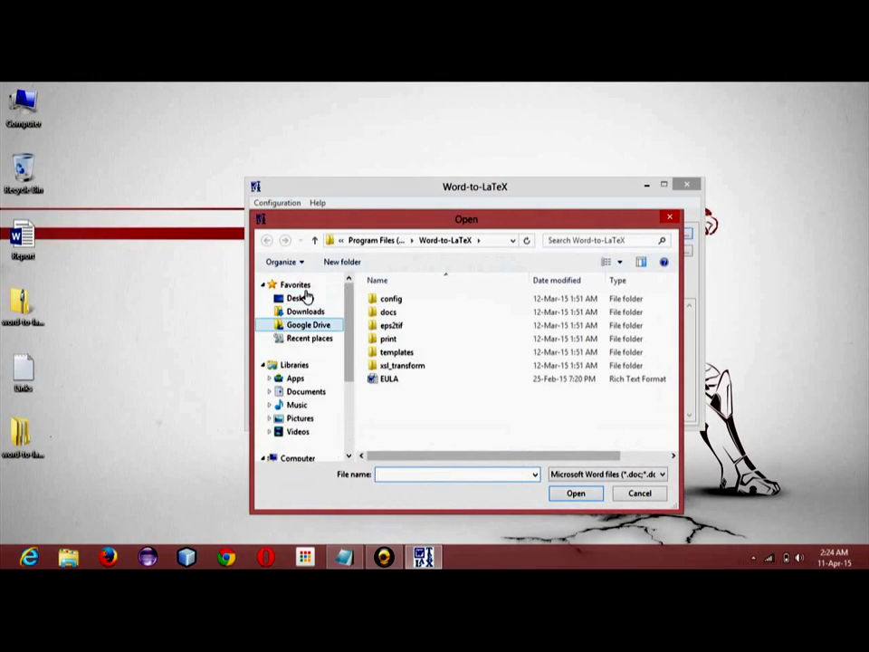
left_click(299, 299)
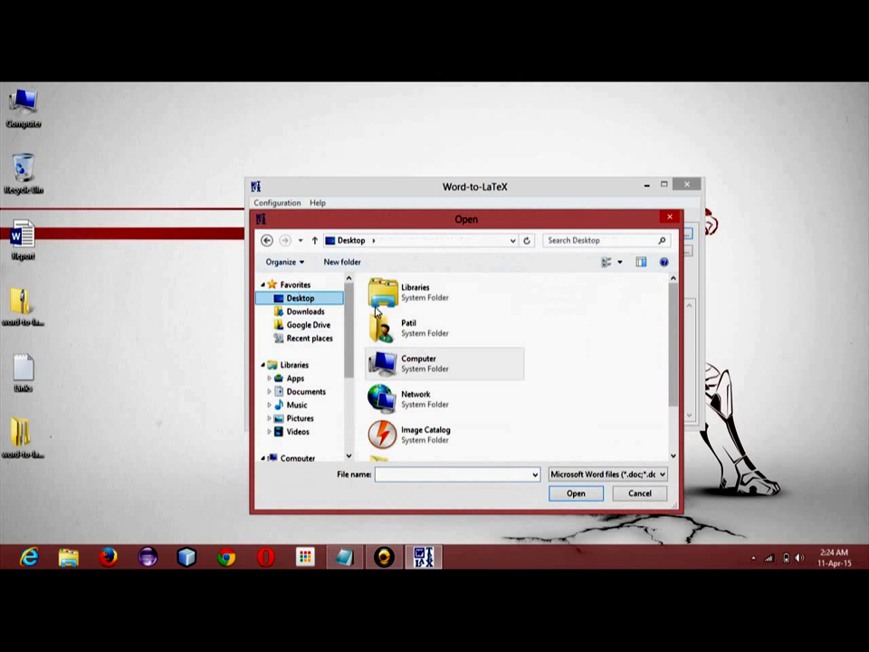
left_click(420, 335)
key("End")
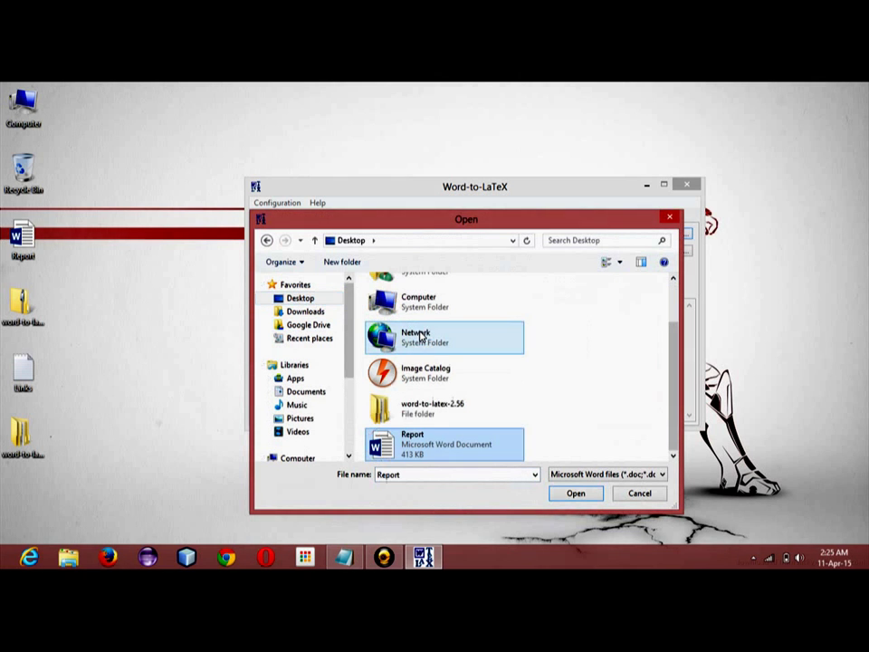
left_click(569, 495)
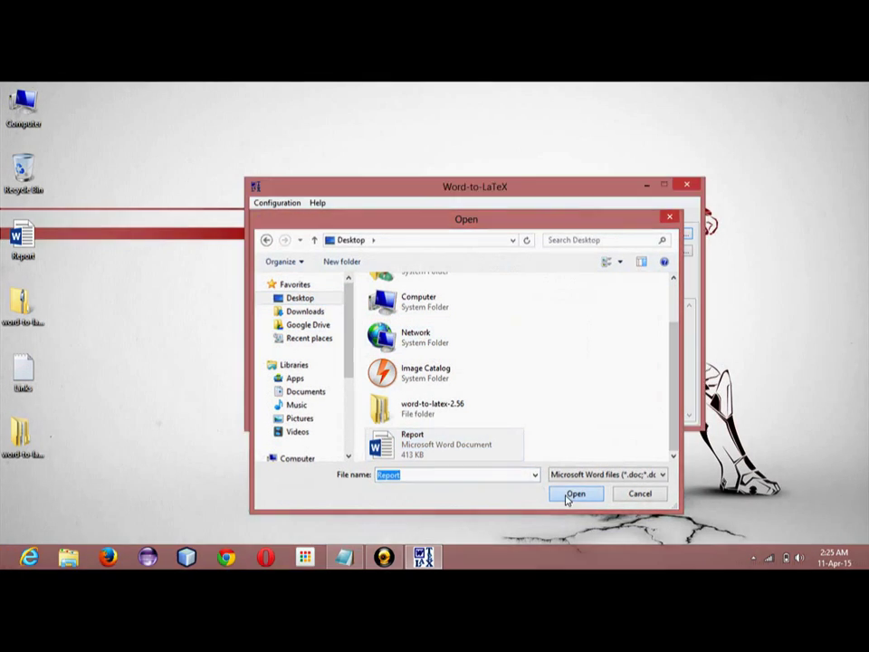
- Create a new folder named "out" on the desktop
left_click(115, 238)
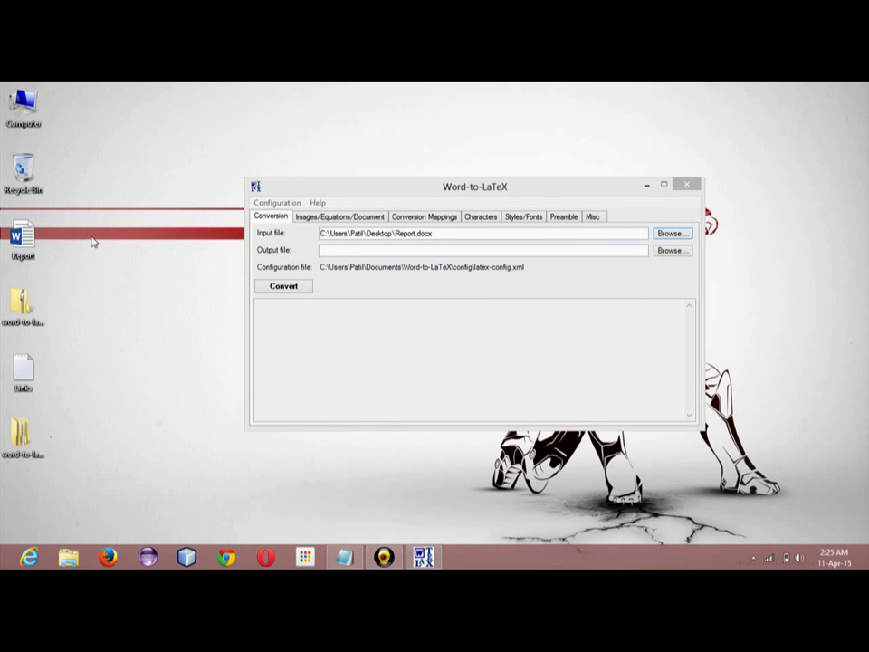
right_click(91, 242)
mouse_move(165, 377)
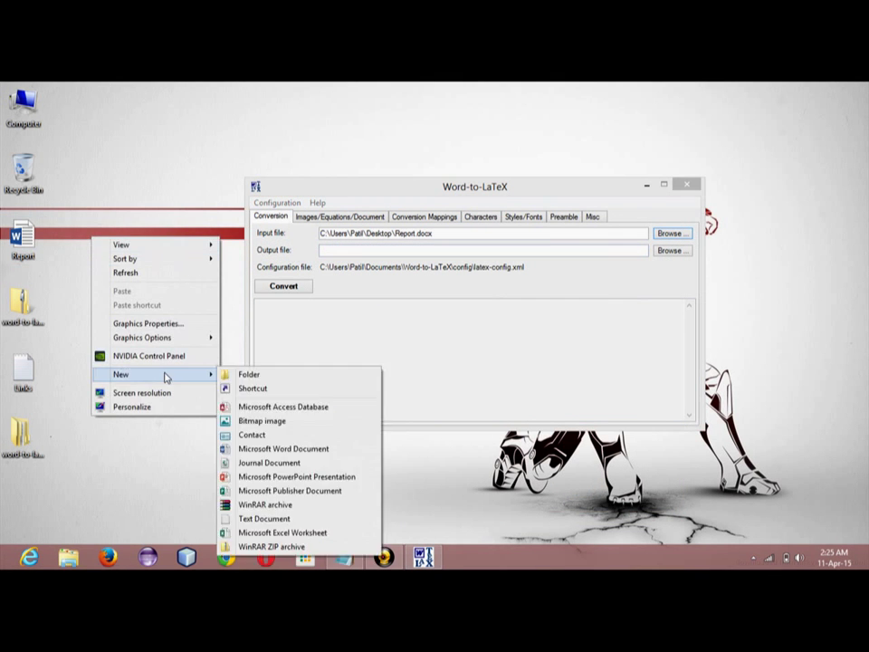
left_click(243, 375)
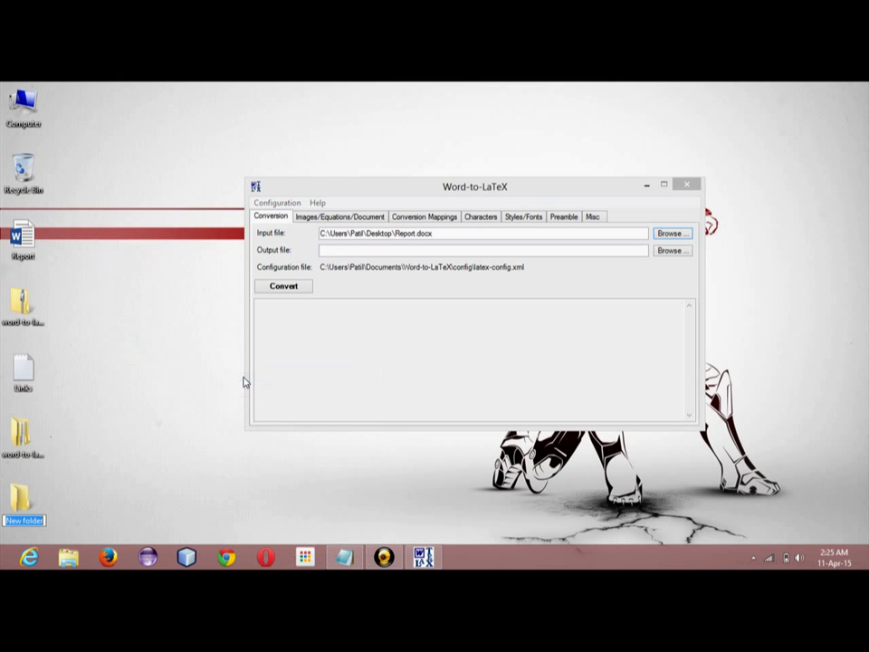
type("out")
key("Return")
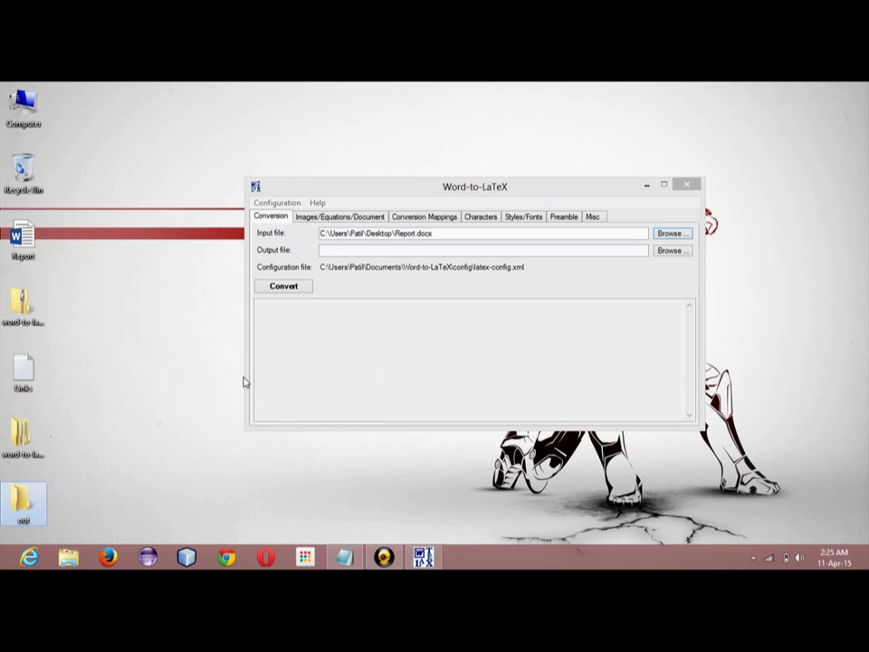
- Set the converter's output to a LaTeX file named Report inside the desktop's out folder
left_click(662, 253)
left_click(424, 340)
scroll(423, 342, "down", 2)
left_click(437, 377)
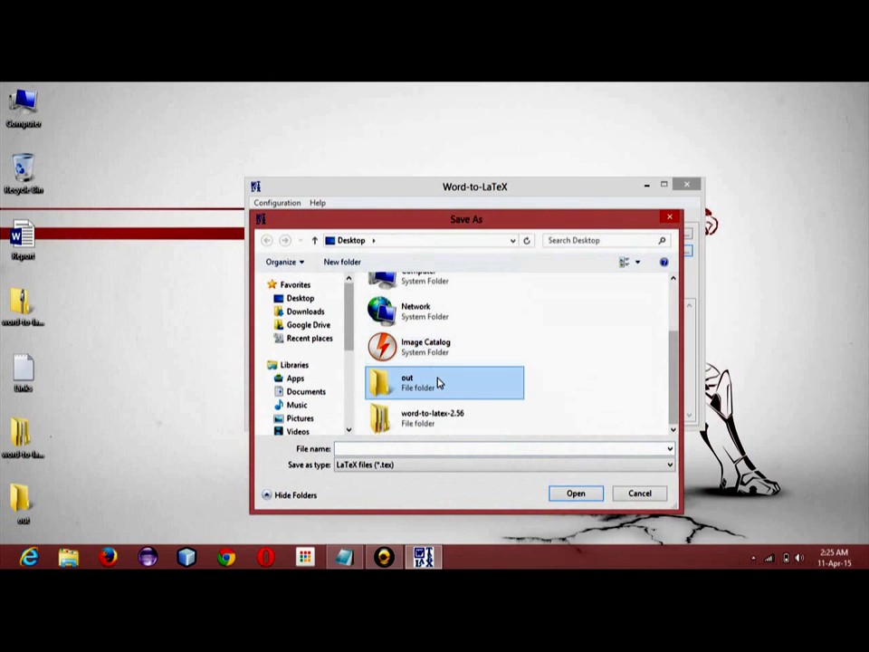
double_click(437, 382)
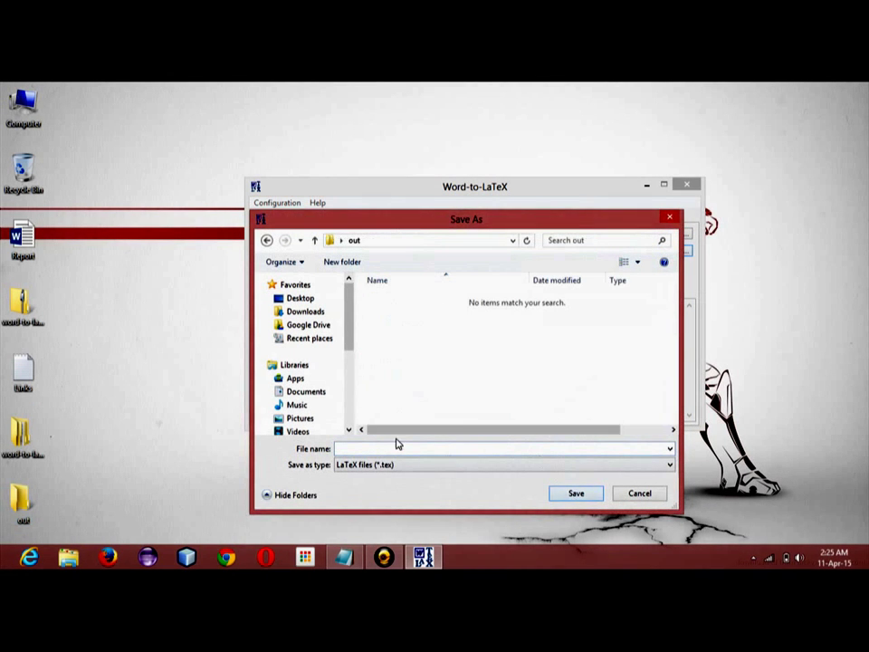
type("Me")
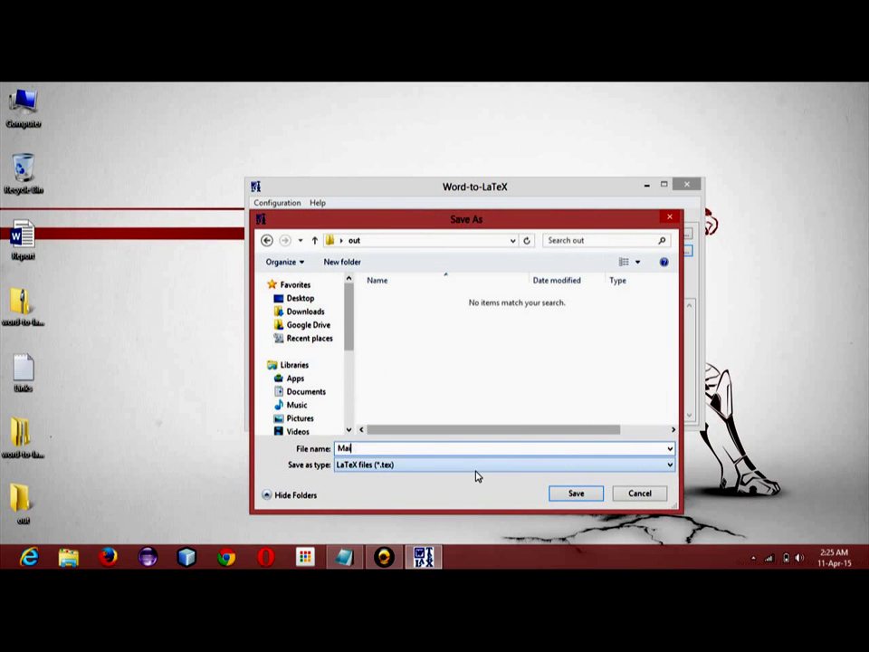
type("Report")
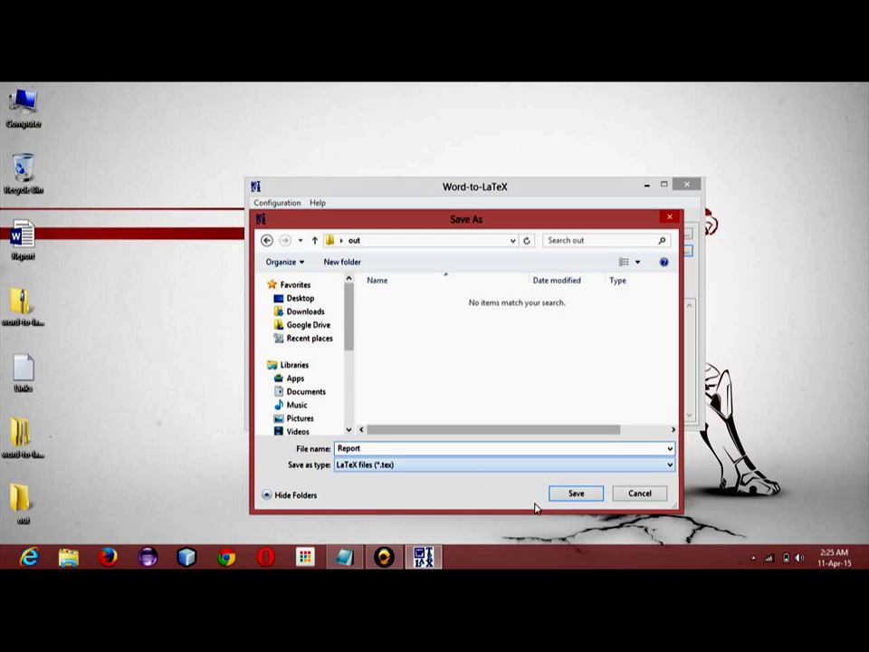
left_click(571, 492)
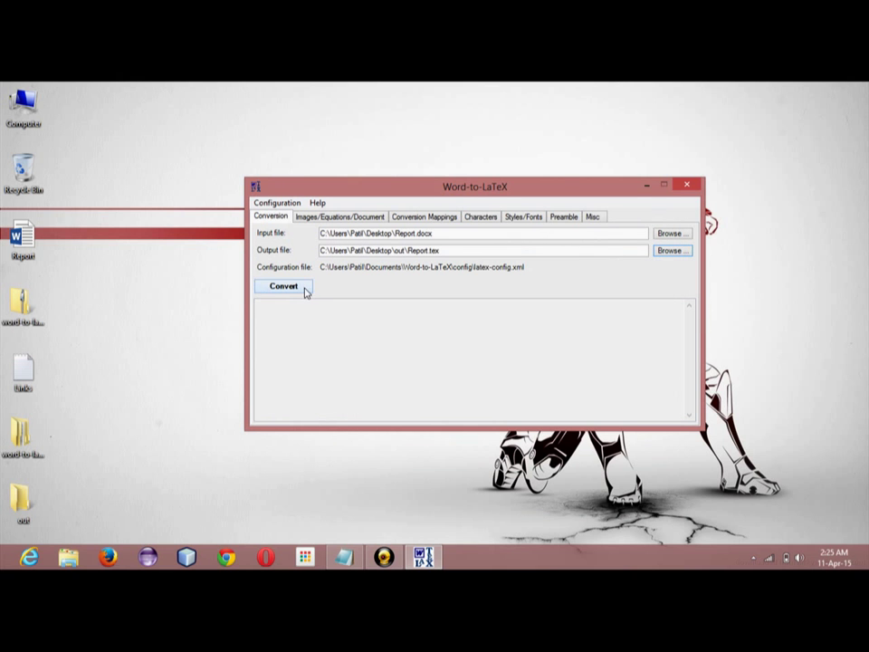
- Try to convert the Word report to LaTeX and examine the conversion log, closing the converter when done
left_click(299, 288)
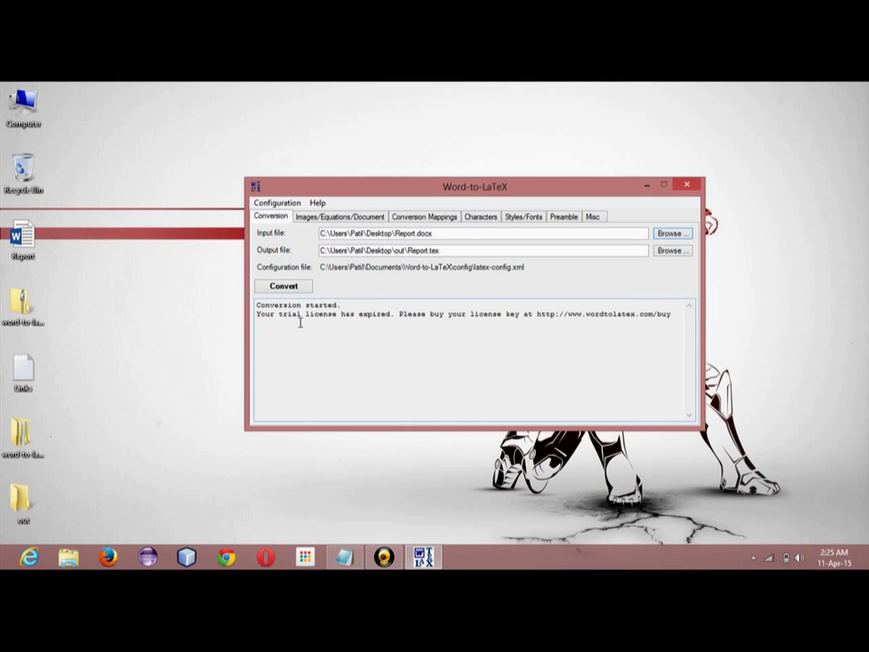
left_click_drag(278, 315, 452, 315)
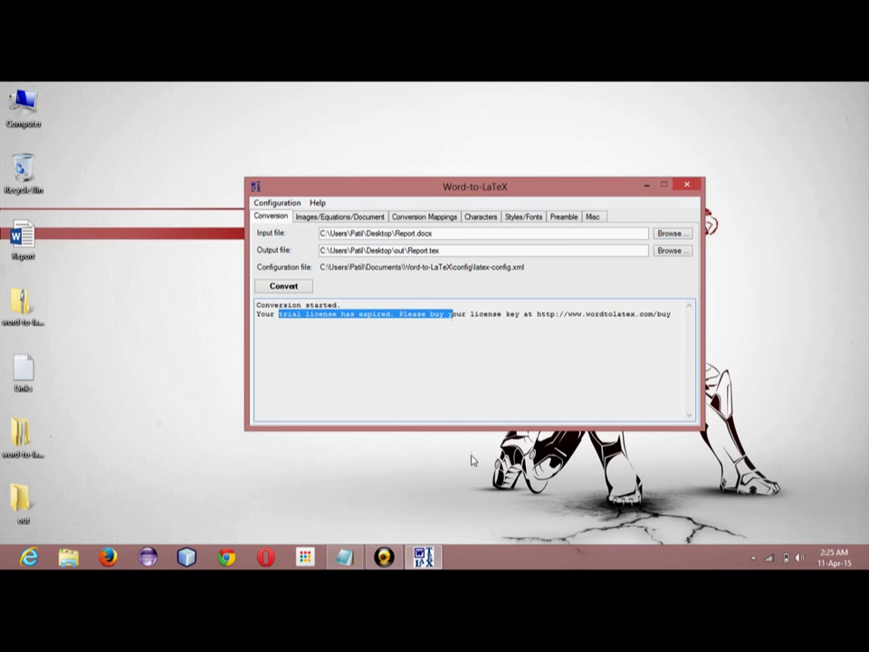
left_click(423, 557)
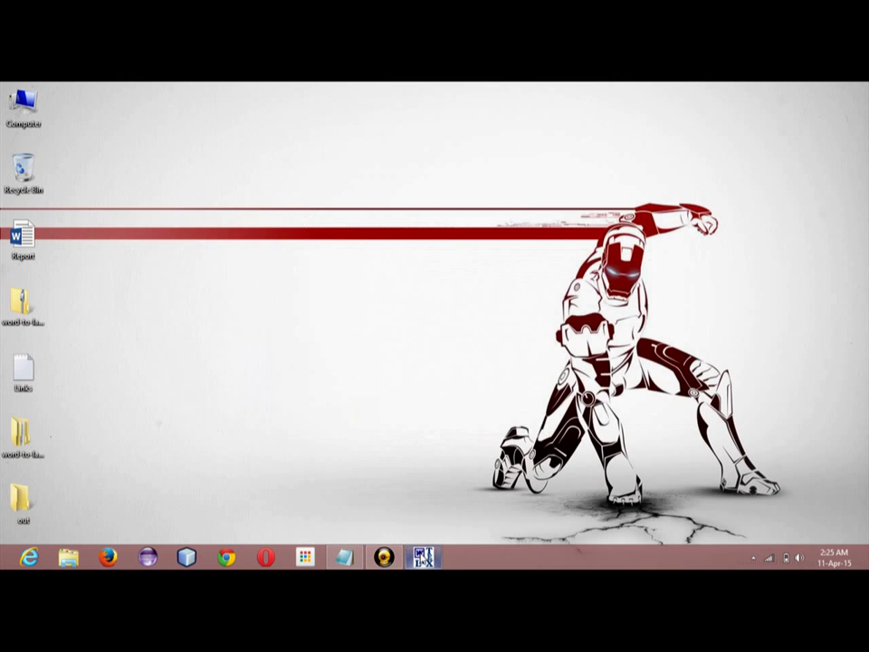
left_click(423, 556)
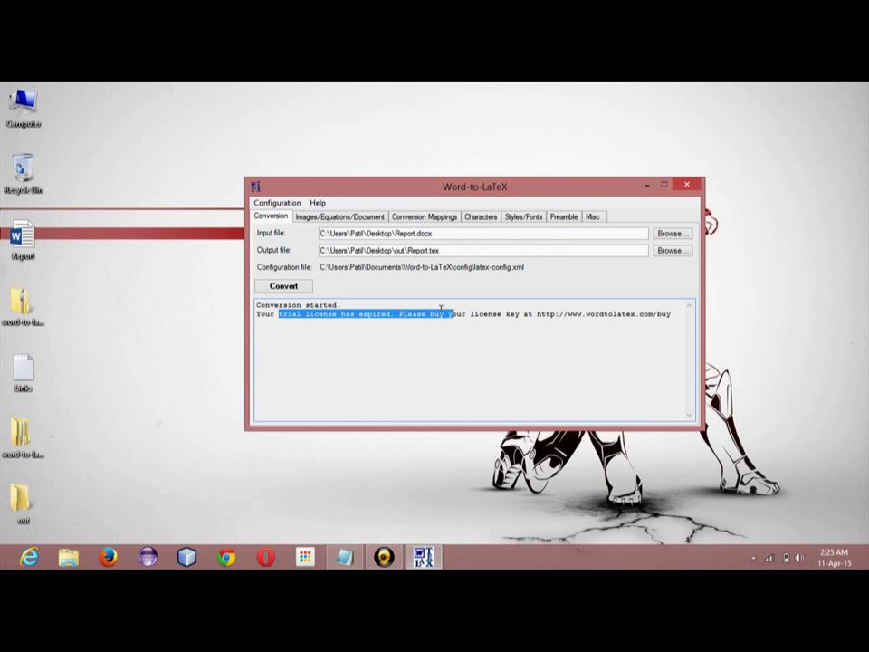
left_click_drag(440, 313, 530, 314)
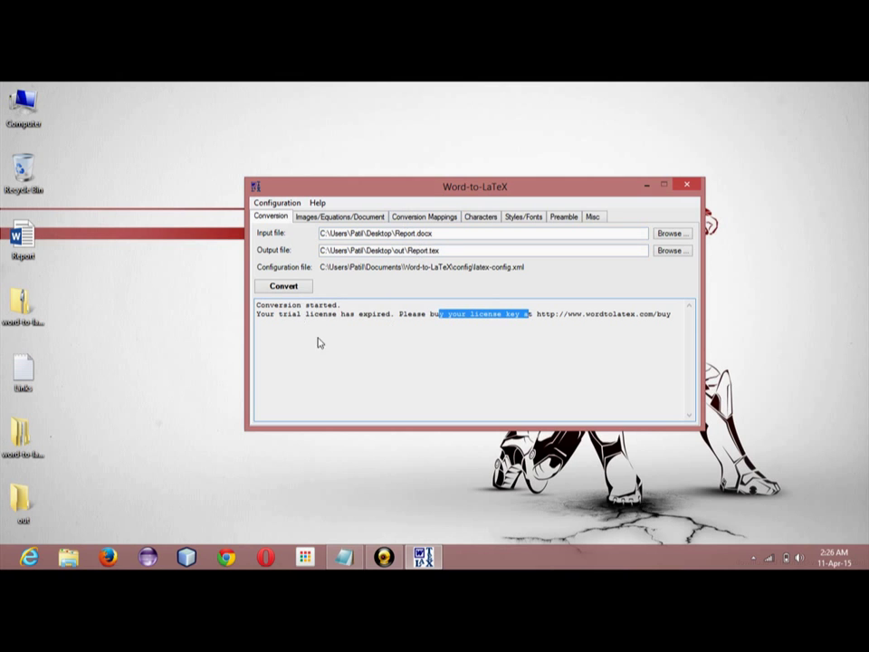
left_click(288, 349)
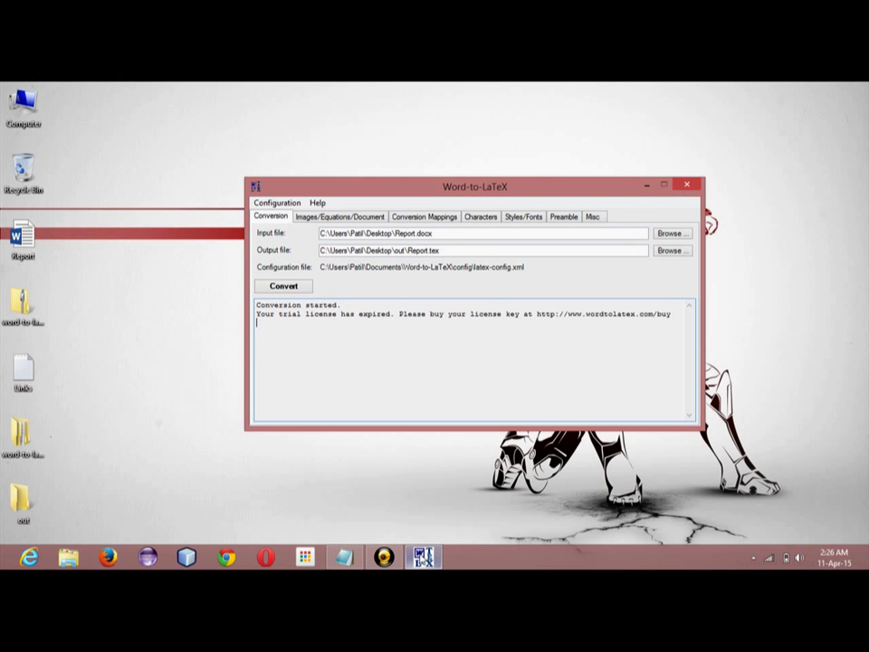
left_click(686, 186)
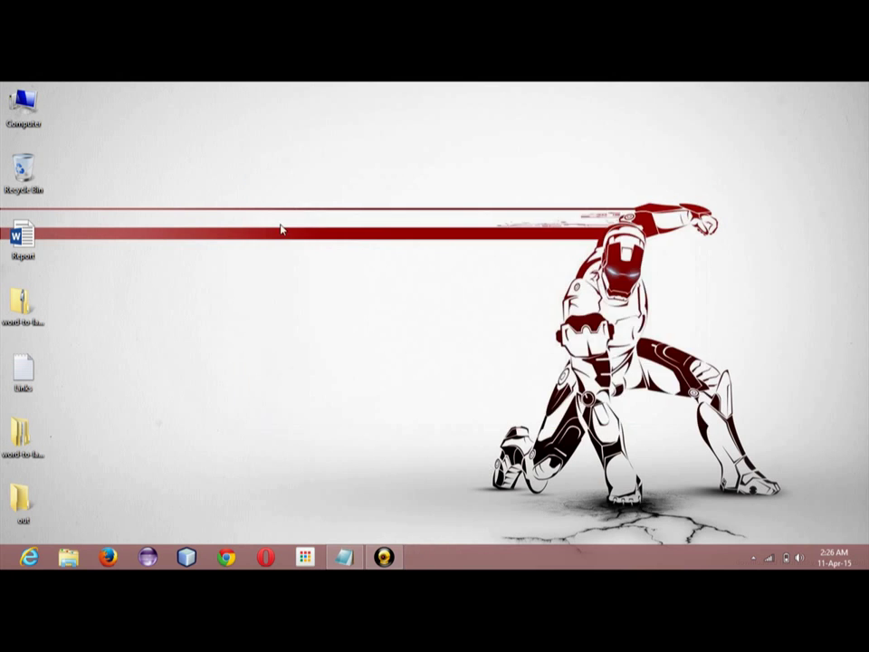
- Refresh the desktop and copy the All_in_One zip archive from the Downloads folder onto it
right_click(152, 240)
left_click(183, 273)
double_click(20, 104)
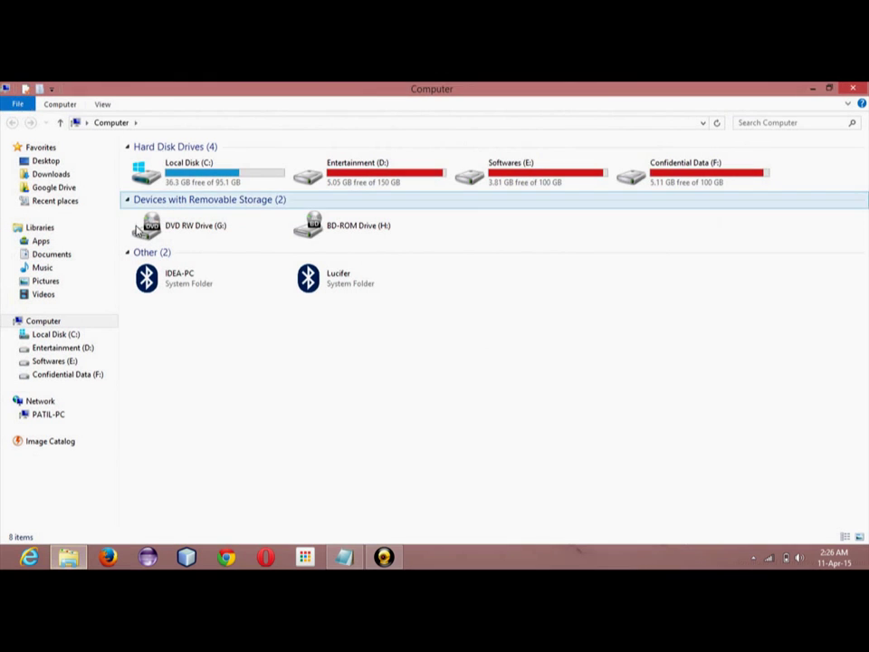
left_click(56, 174)
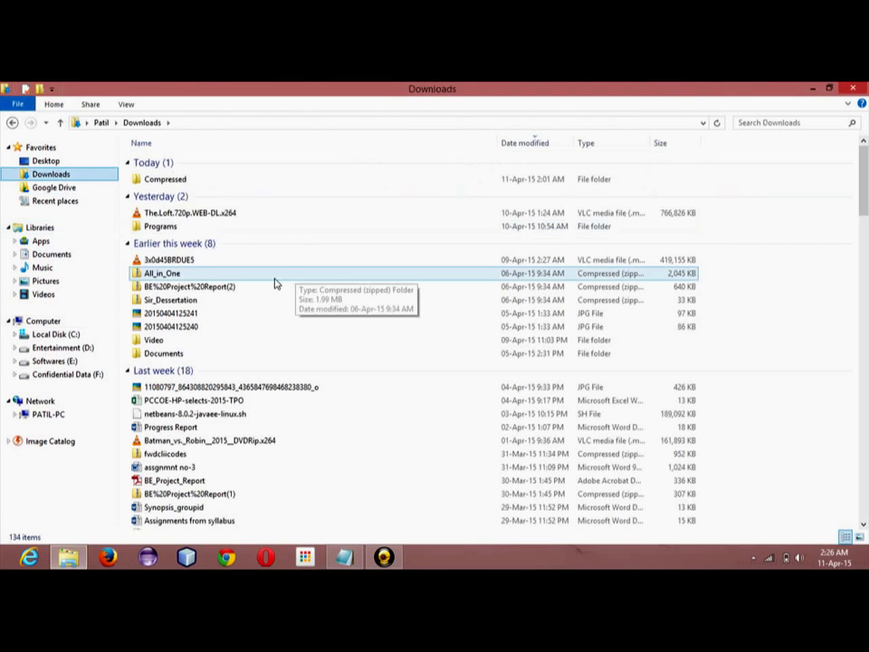
left_click(217, 275)
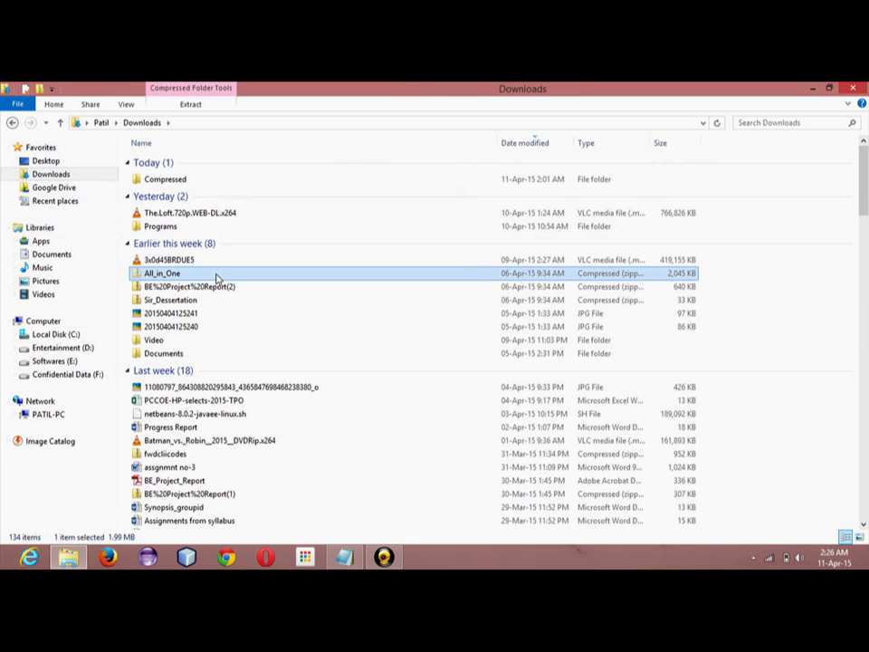
key("ctrl+c")
key("super+d")
key("ctrl+v")
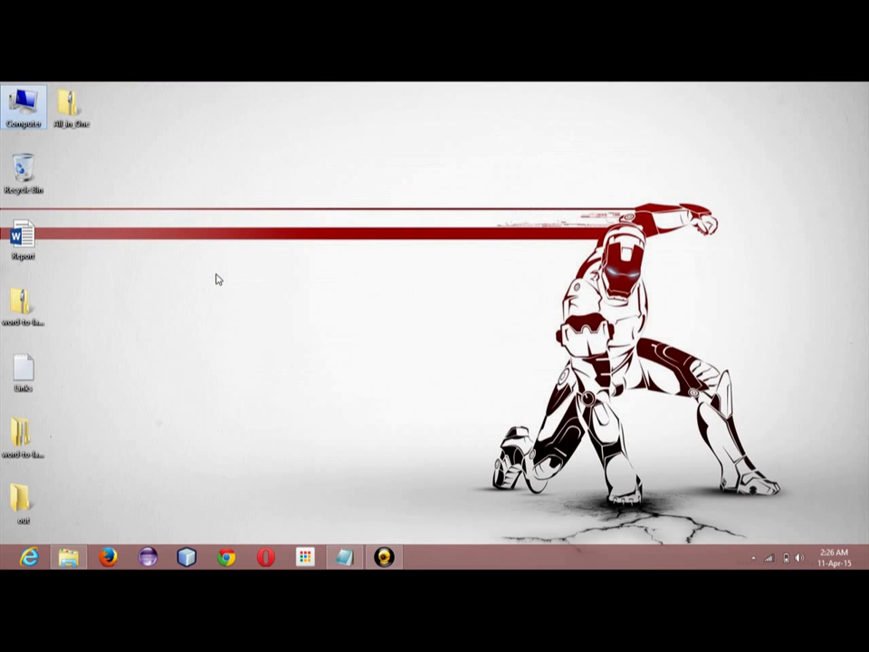
- Extract the desktop's All_in_One archive into an All_in_One folder on the desktop, showing the extracted files when complete
double_click(69, 105)
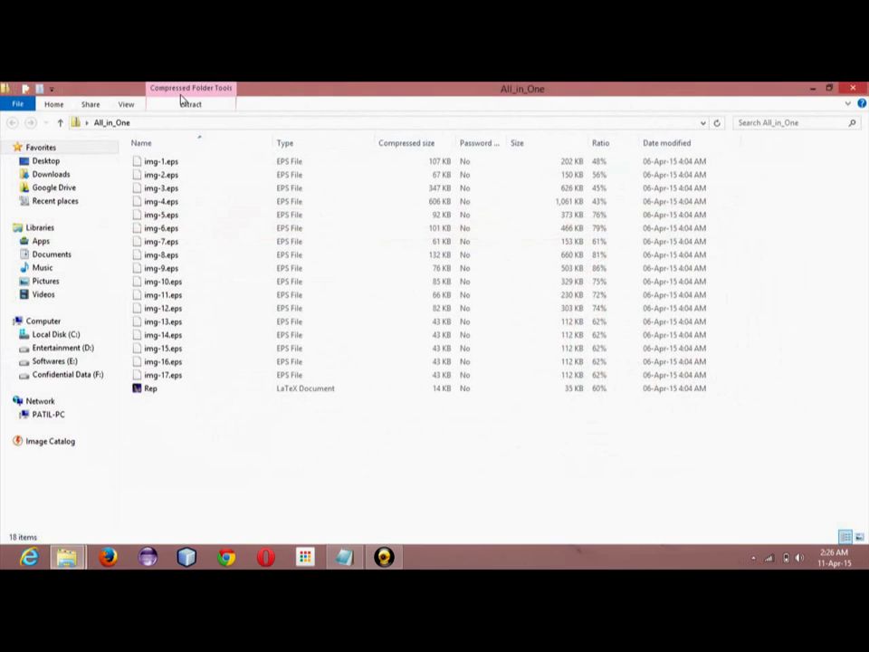
left_click(182, 105)
left_click(222, 132)
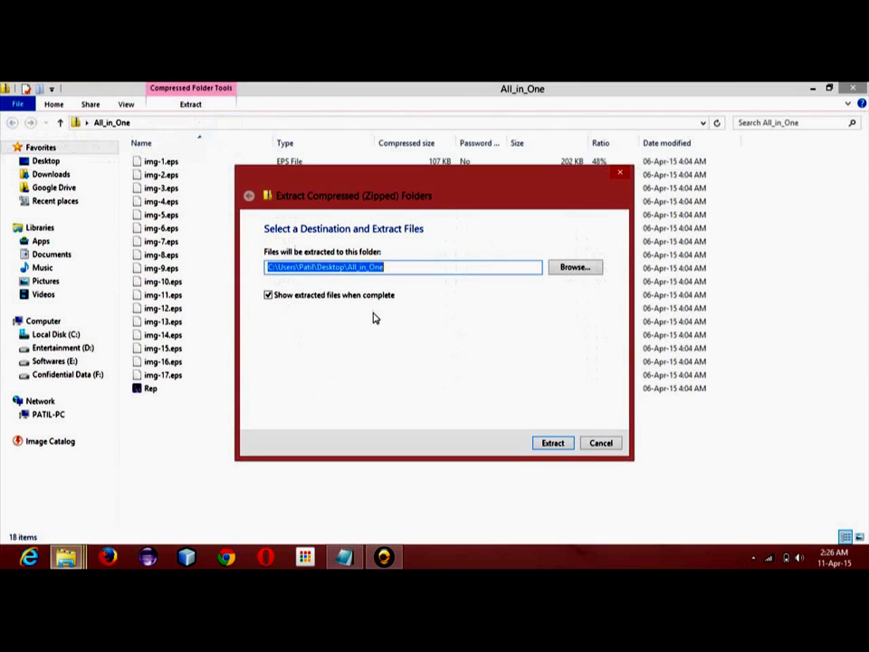
left_click(547, 446)
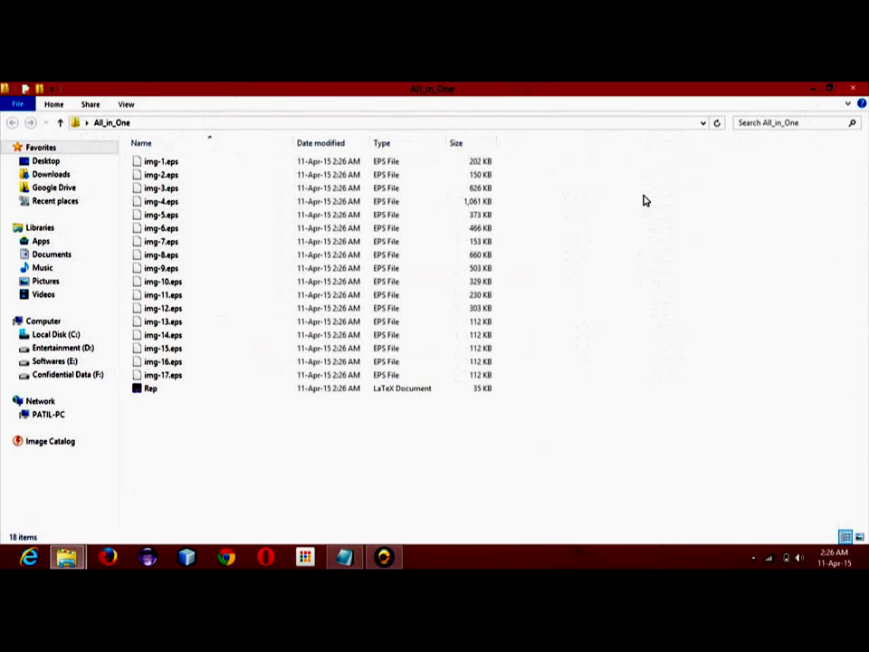
- Open the Rep LaTeX document in Notepad without making Notepad the default app for .tex files
left_click(246, 390)
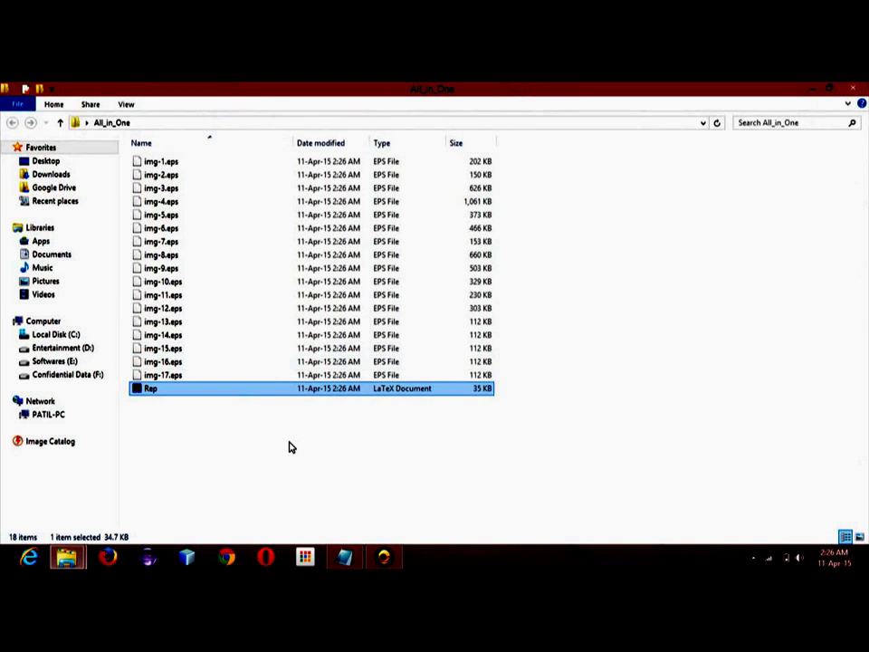
right_click(182, 393)
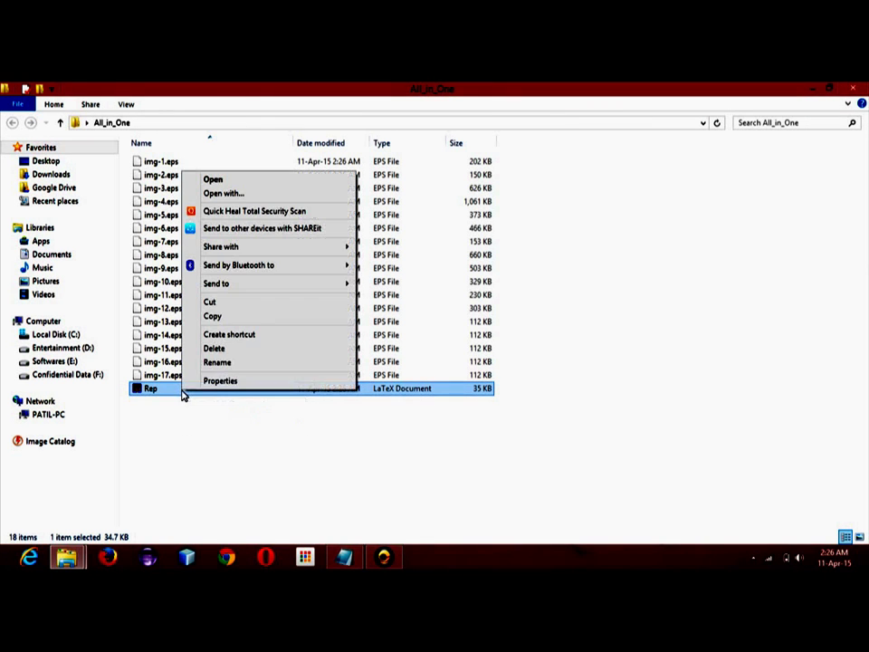
mouse_move(327, 272)
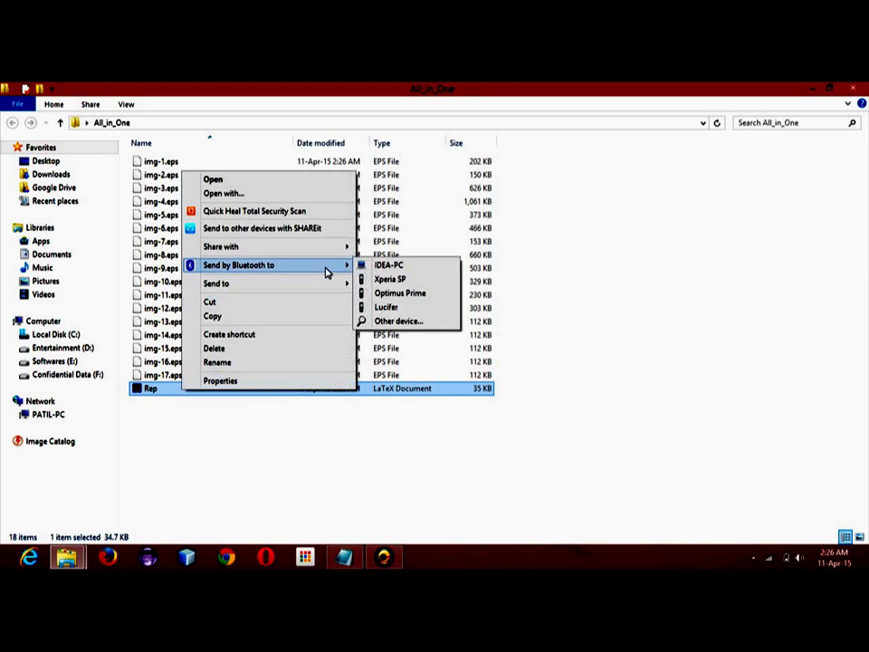
left_click(319, 194)
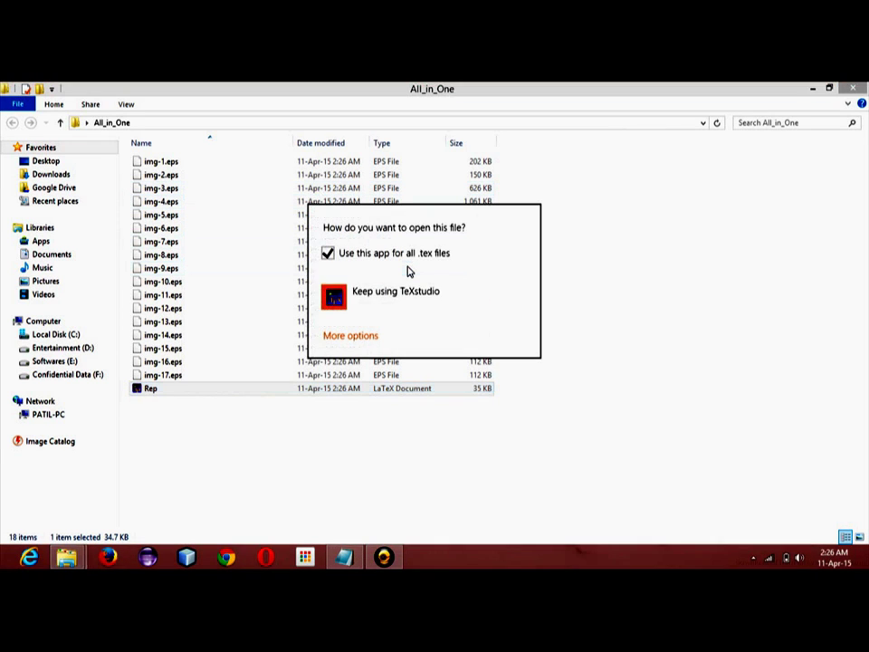
left_click(355, 337)
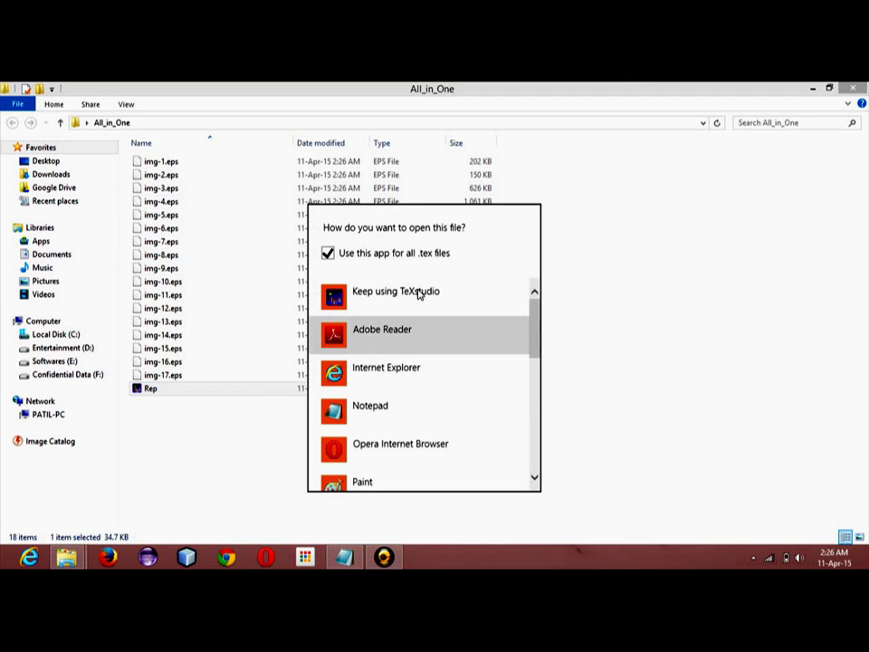
left_click(369, 254)
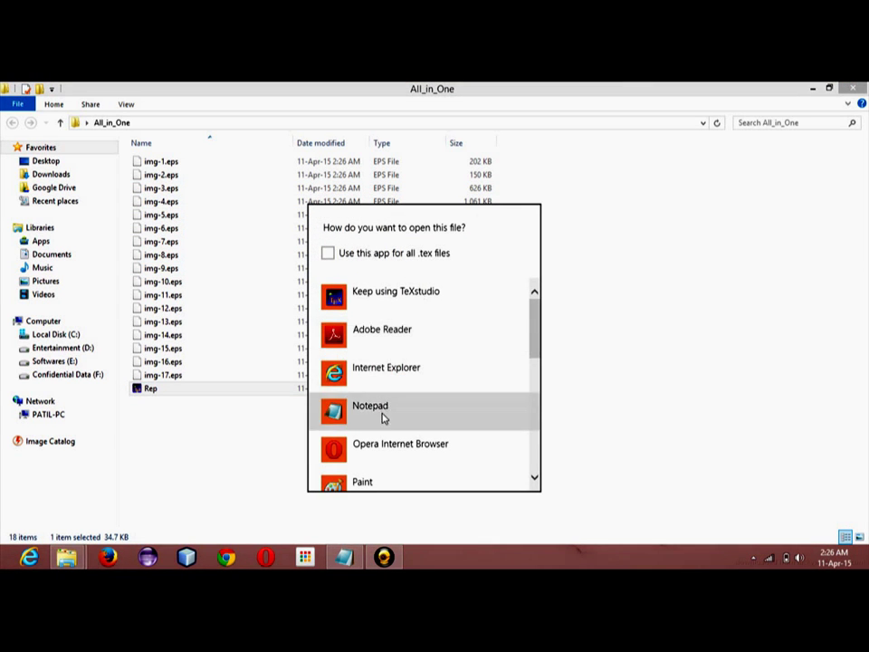
left_click(381, 412)
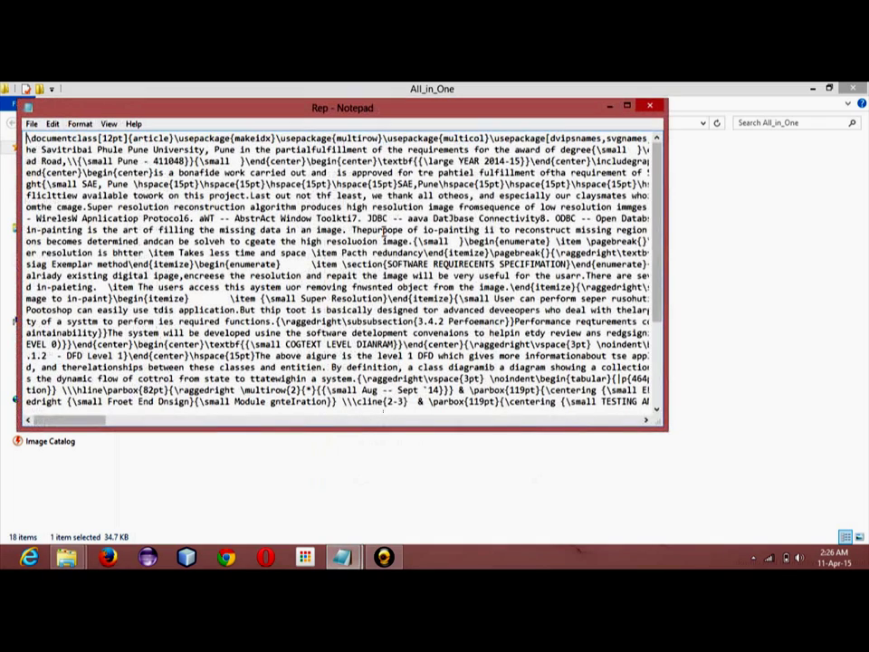
- Look through the LaTeX source of Rep, close it and minimize the All_in_One folder window
left_click_drag(78, 140, 432, 356)
left_click(485, 384)
scroll(486, 382, "down", 4)
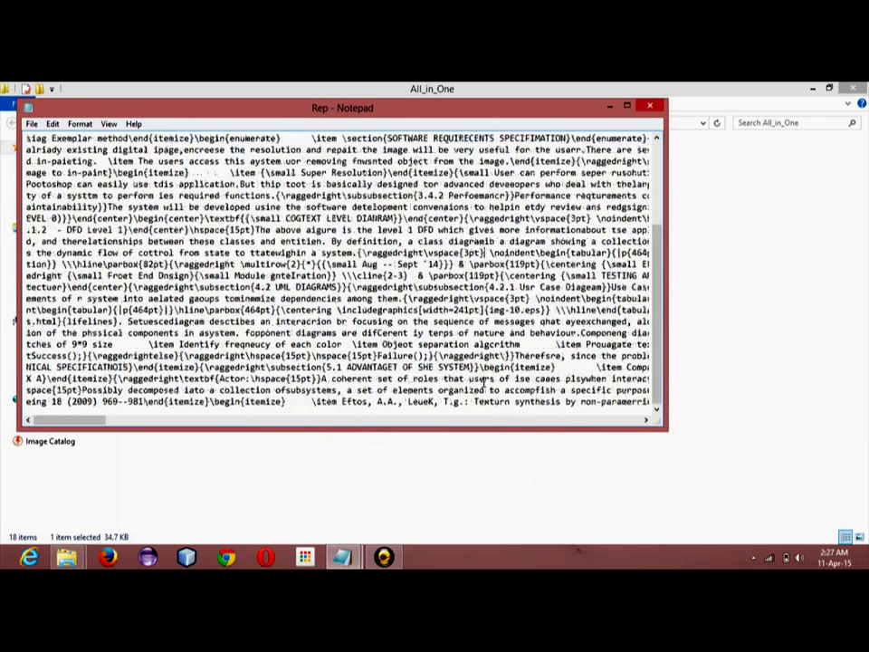
left_click(649, 107)
left_click(366, 450)
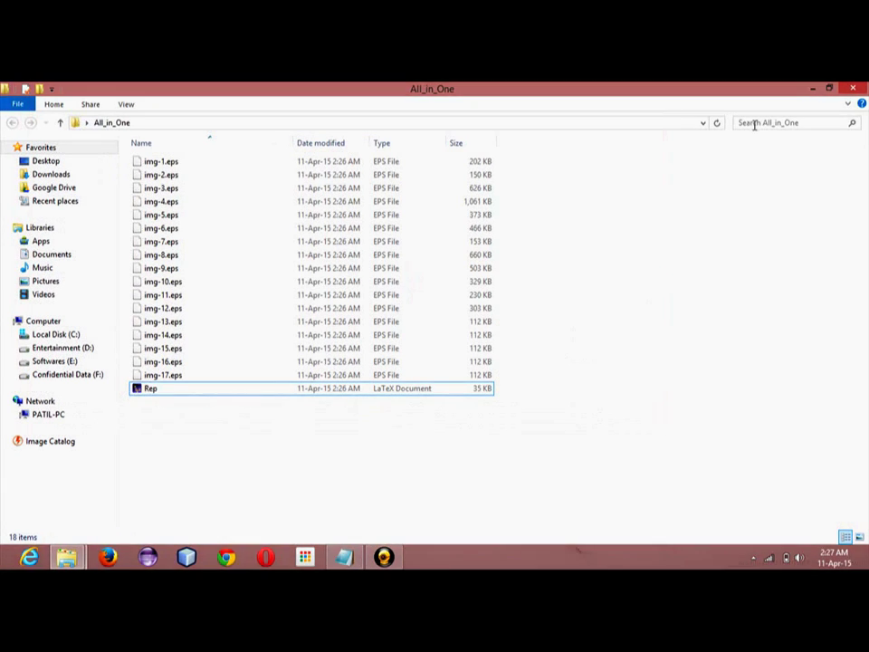
left_click(814, 87)
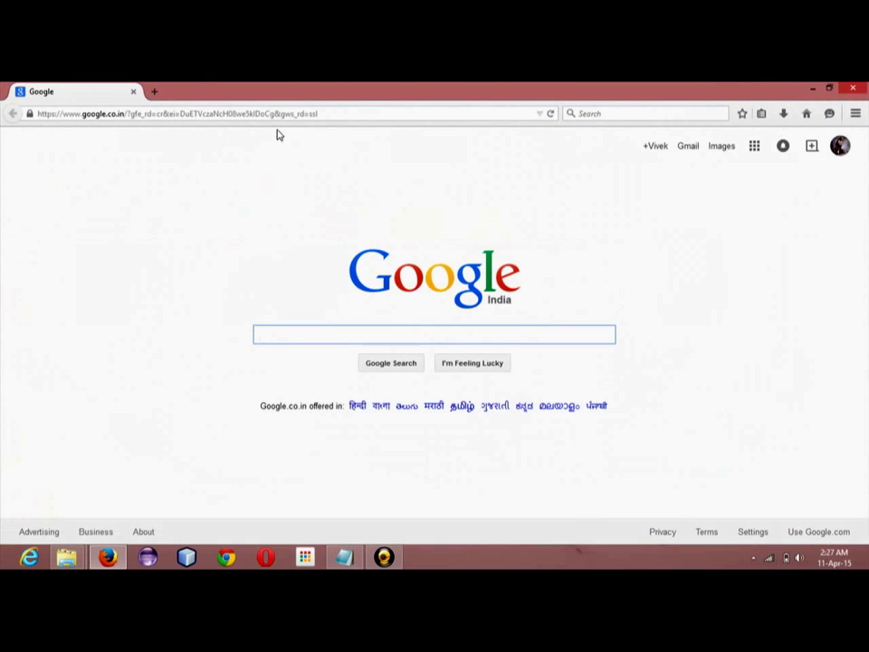
- Open sharelatex.com in Firefox and look over the home page and the account registration form
left_click(273, 114)
type("sharelatex.com/")
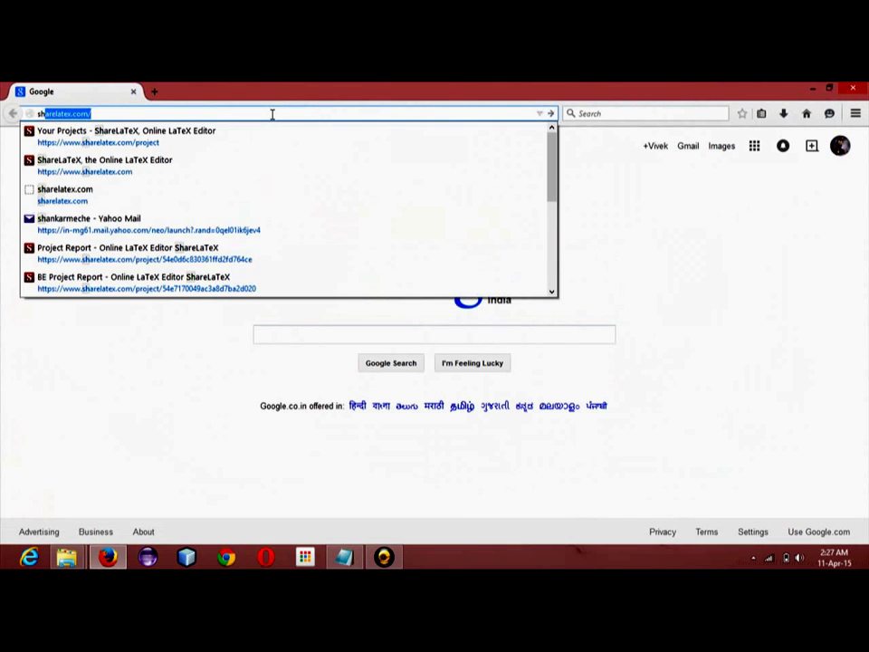
key("Return")
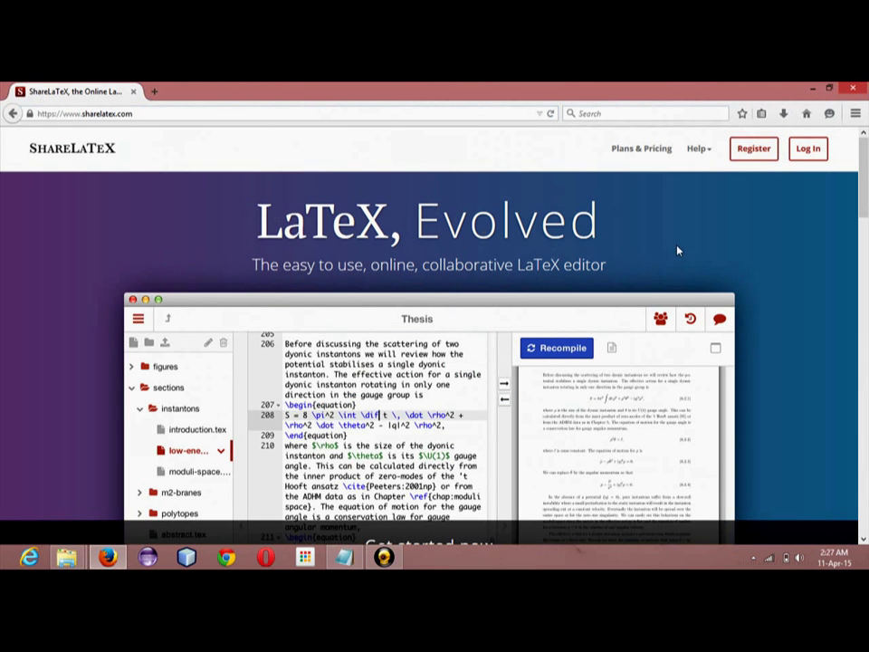
scroll(676, 248, "down", 4)
scroll(675, 248, "up", 4)
left_click(760, 153)
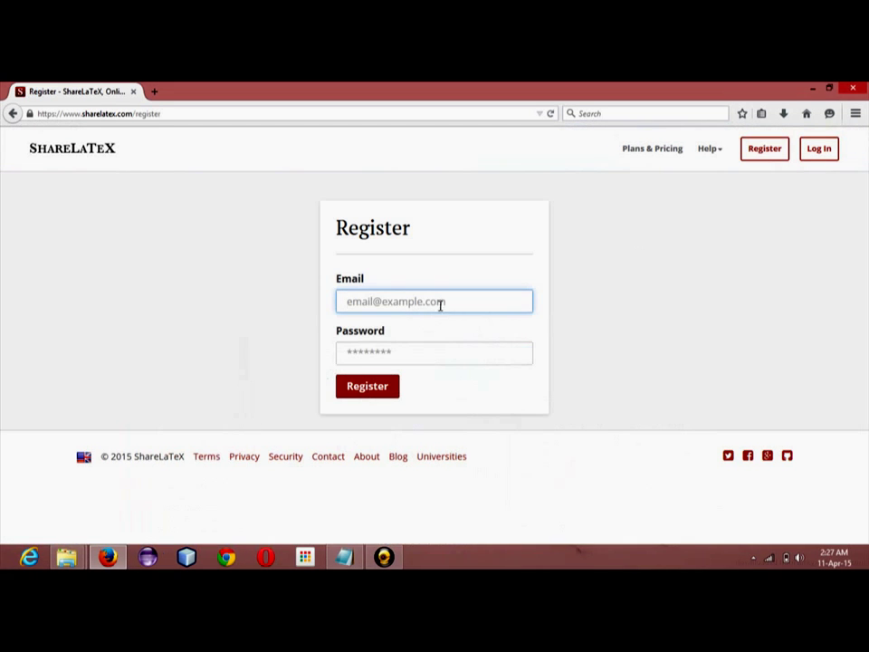
left_click(390, 303)
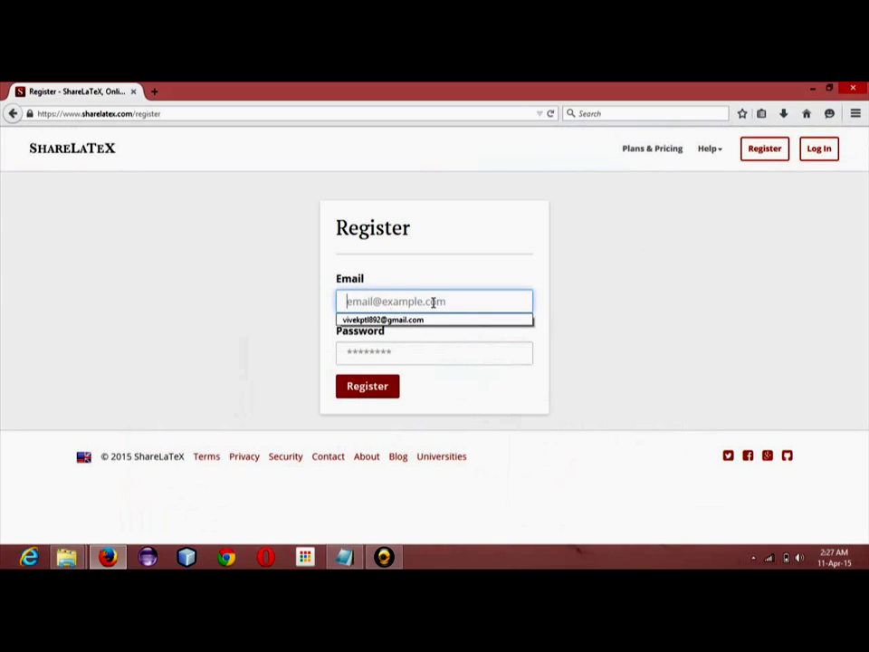
- Log in to ShareLaTeX with the saved account e-mail and password
left_click(827, 151)
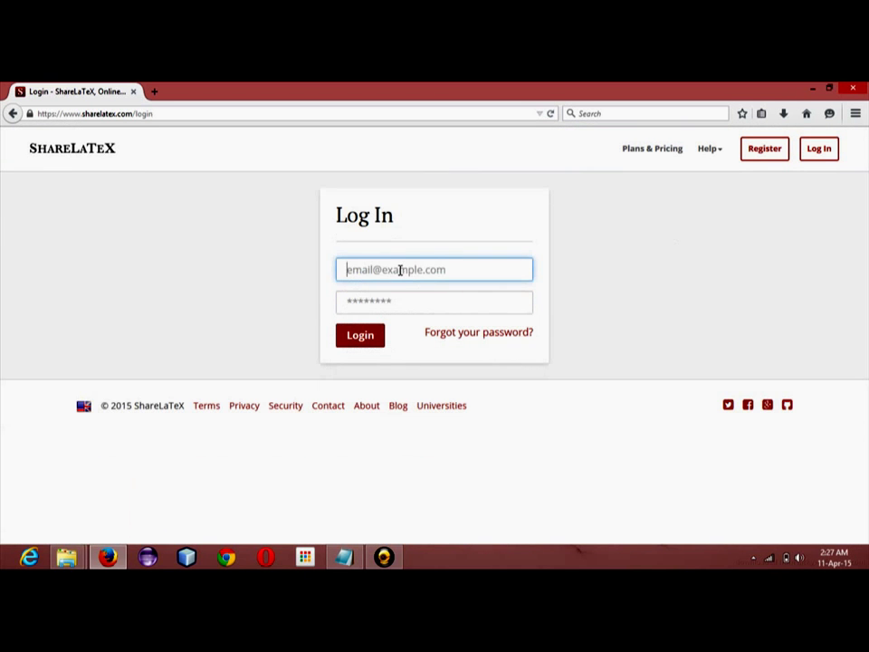
left_click(399, 270)
type("vi")
key("Down")
key("Return")
key("Tab")
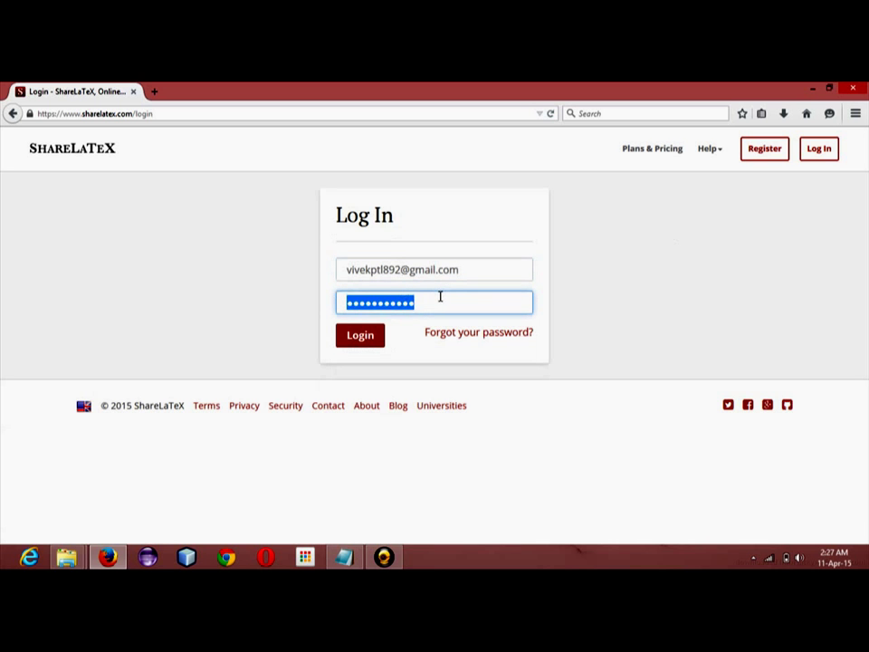
left_click(347, 338)
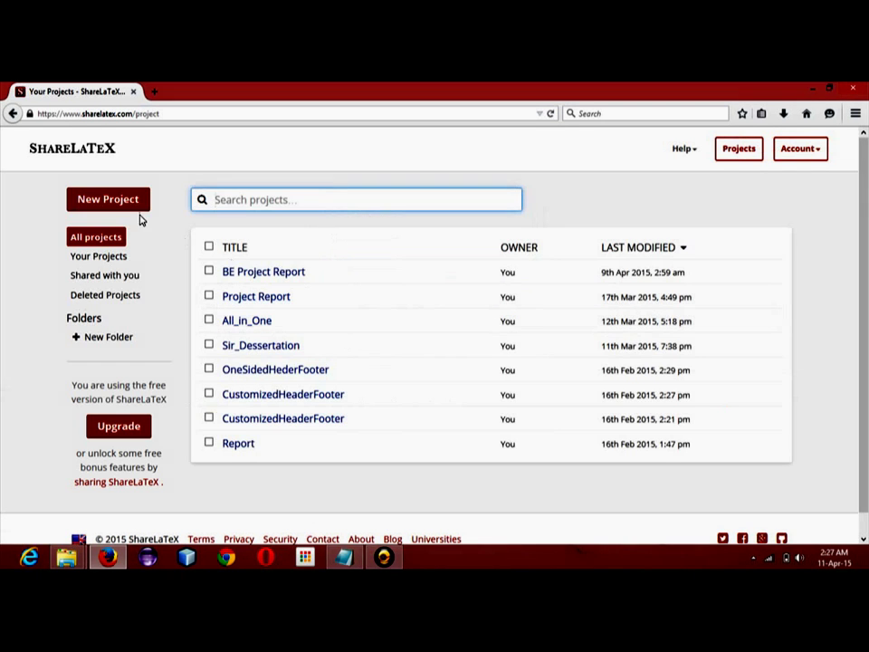
- Create a blank project named All
left_click(132, 209)
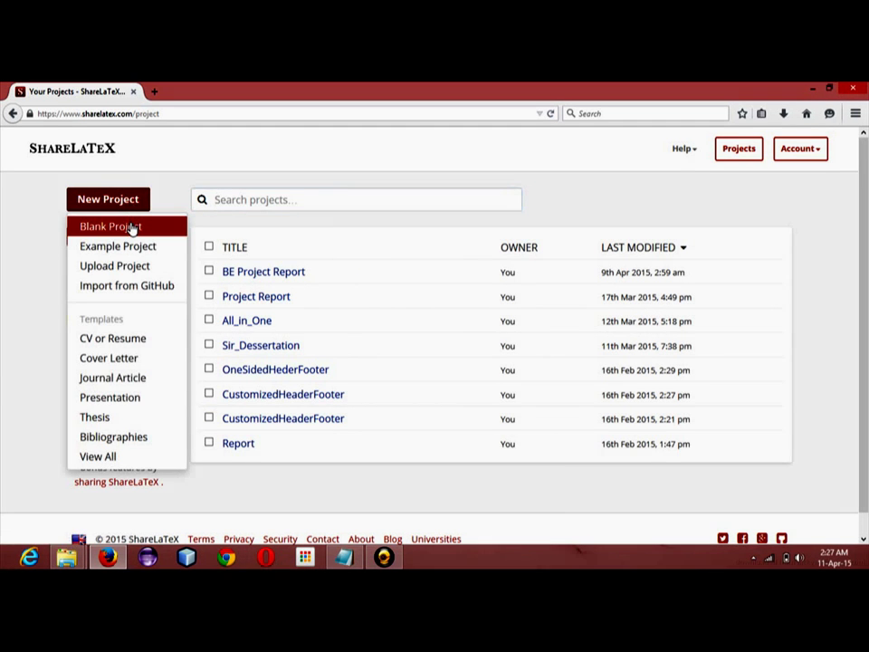
left_click(132, 226)
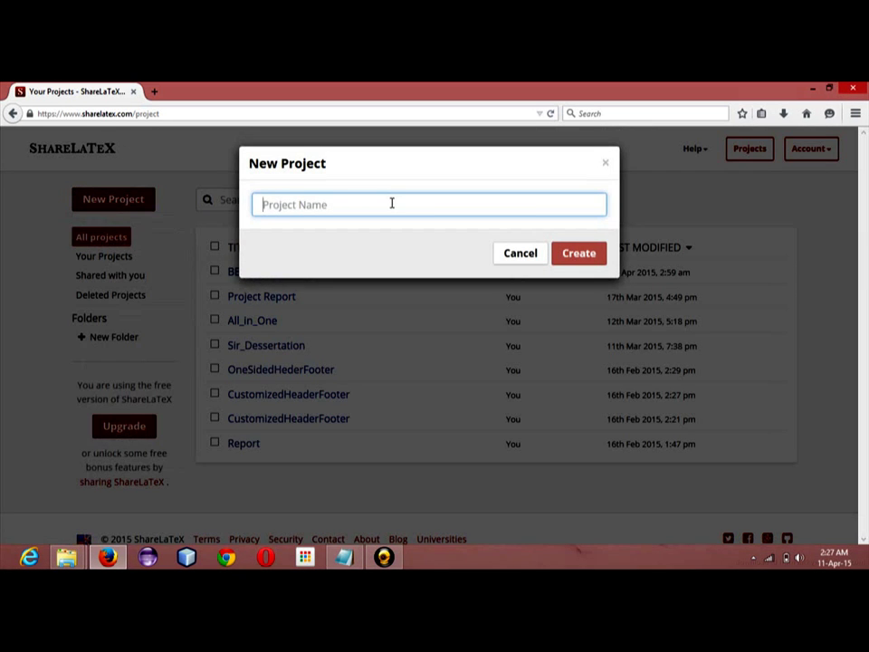
type("A")
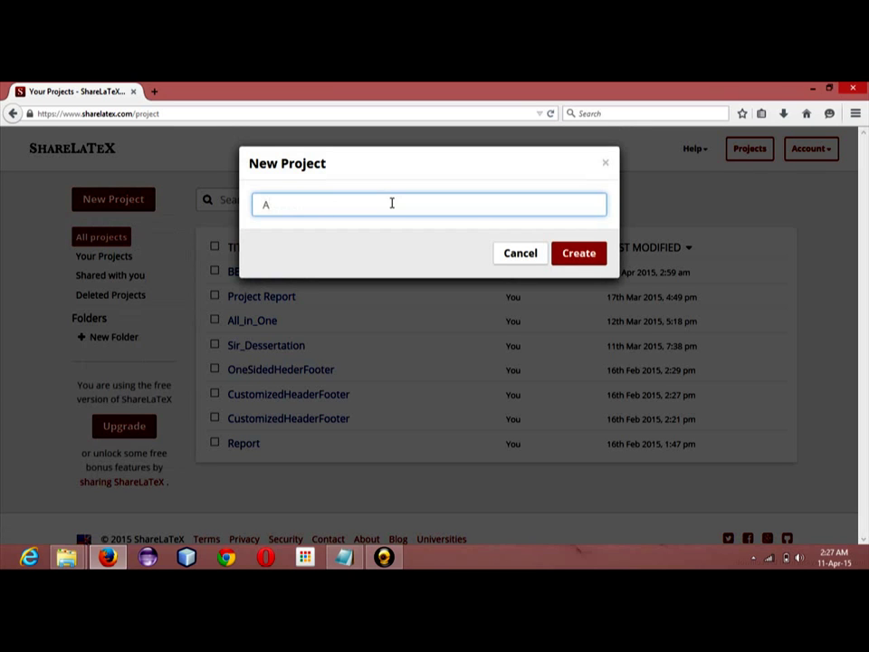
key("BackSpace")
type("R")
key("BackSpace")
key("BackSpace")
type("All")
left_click(579, 253)
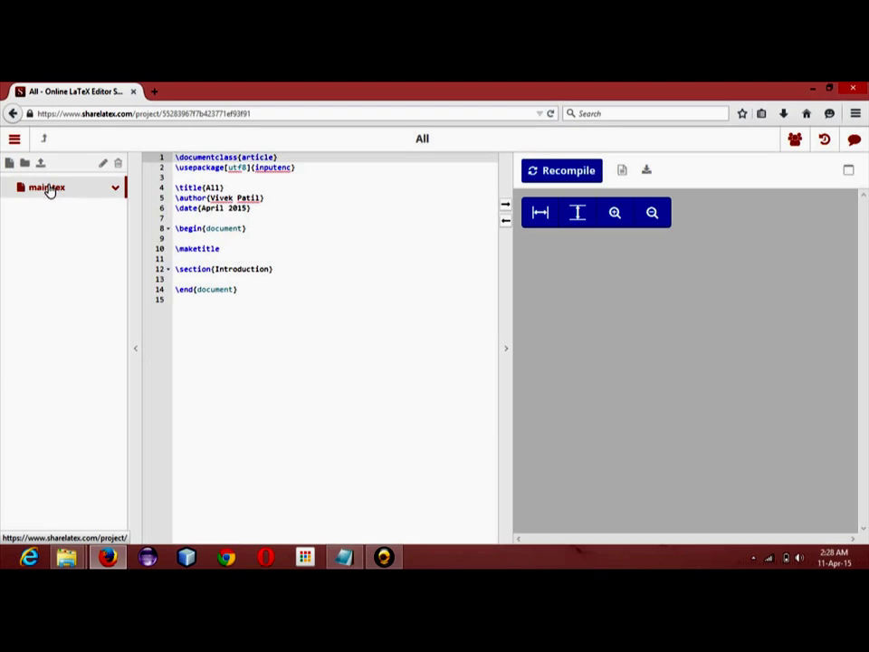
- Permanently delete main.tex from the All project
left_click(116, 190)
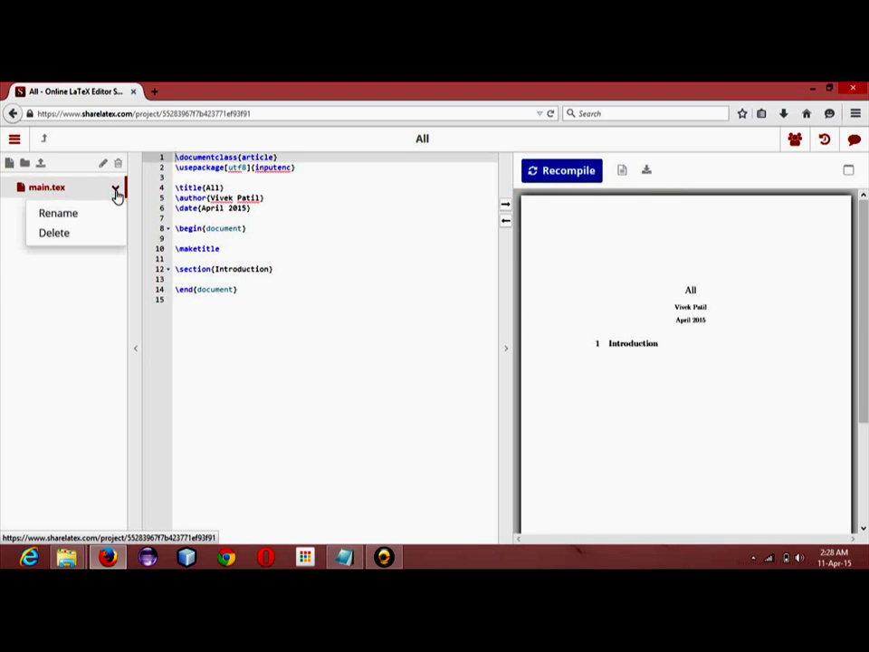
left_click(88, 238)
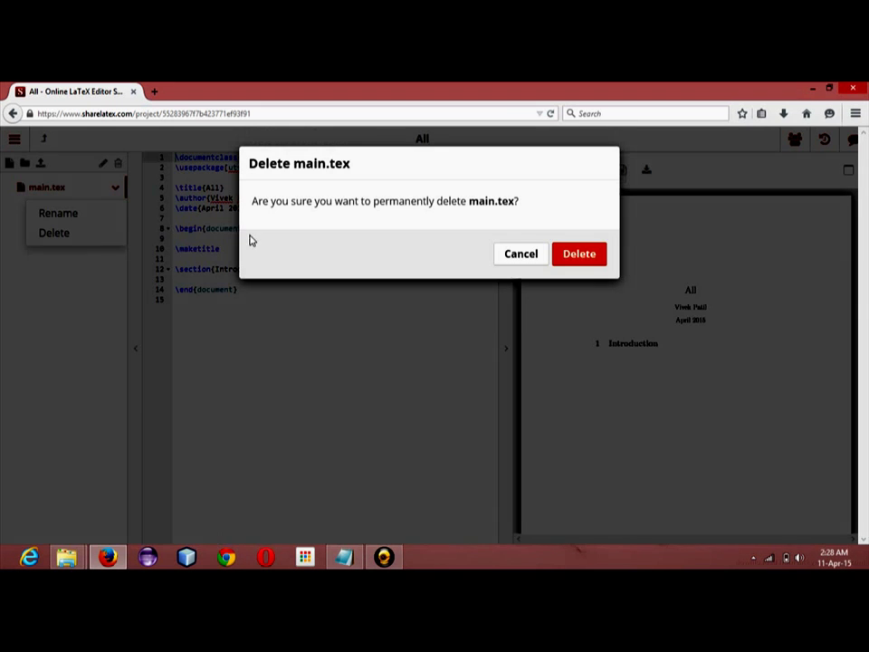
left_click(590, 259)
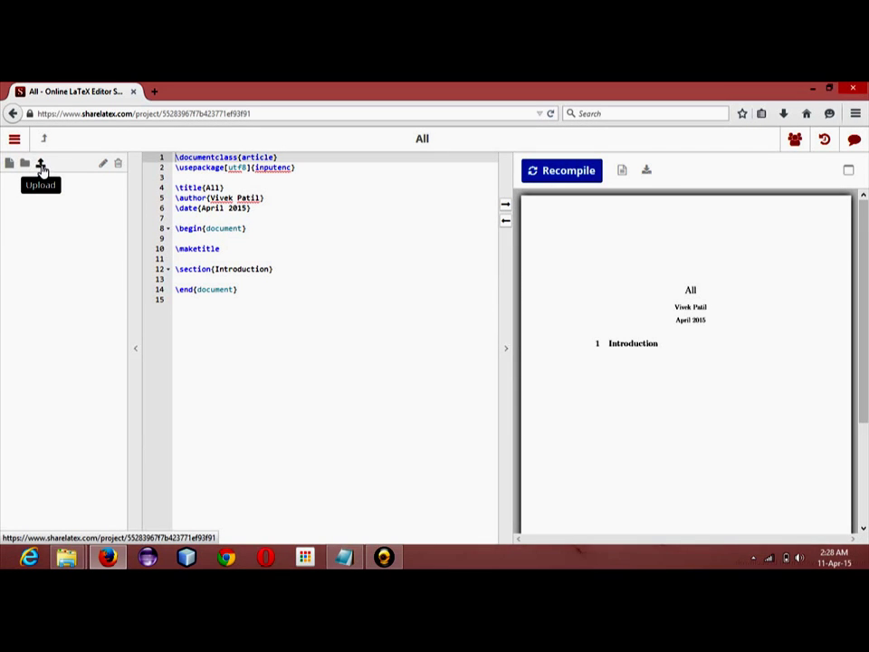
- Upload all files of the All_in_One folder, img-1.eps to img-17.eps and Rep.tex, to the project, and restore the browser to full size
left_click(41, 169)
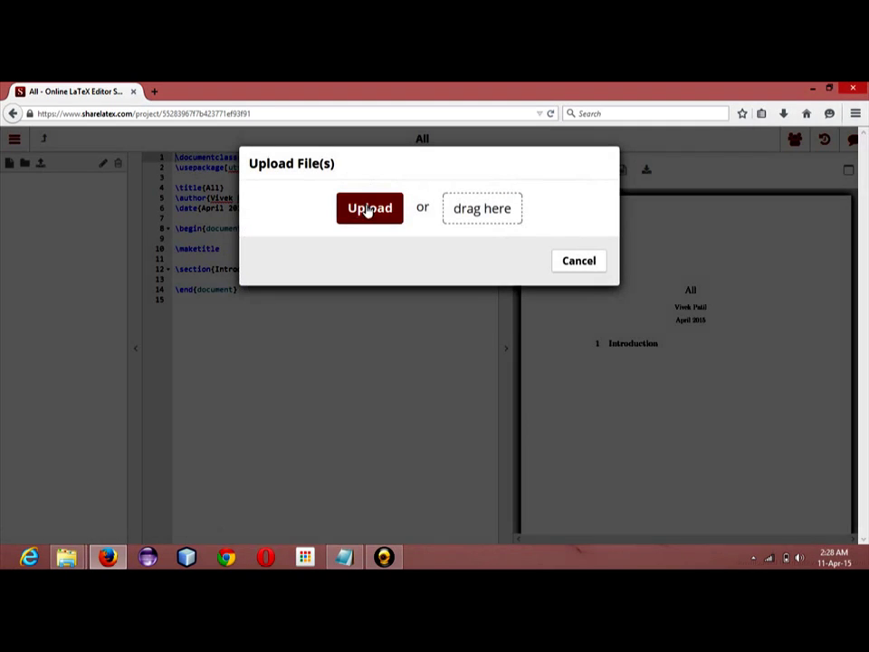
left_click_drag(534, 88, 618, 153)
double_click(80, 188)
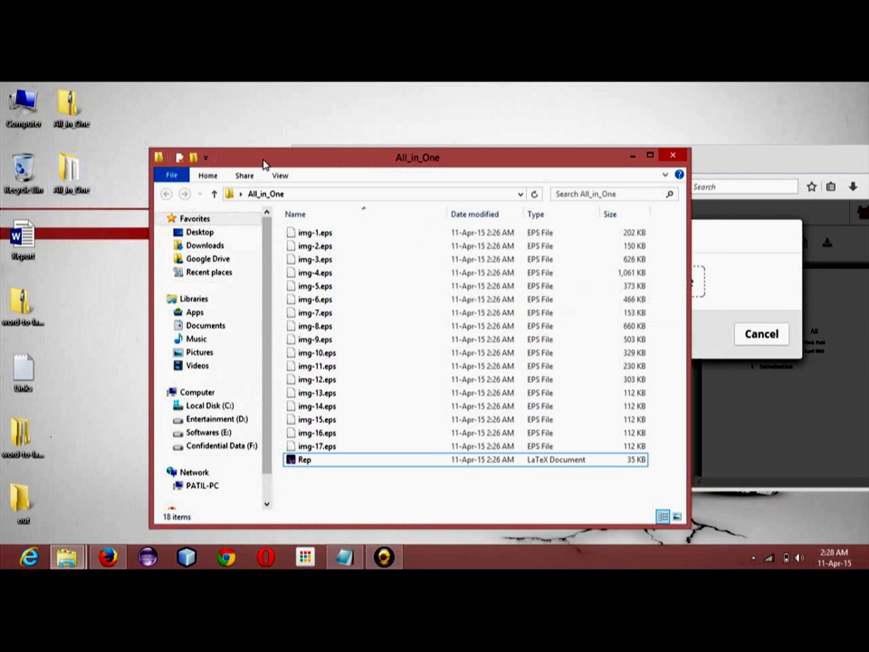
left_click_drag(264, 164, 2, 127)
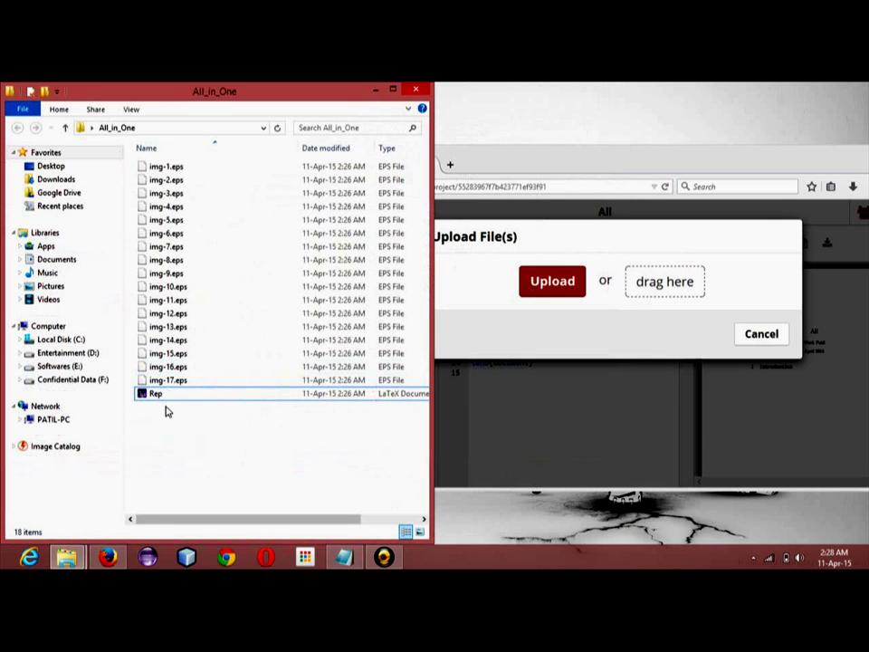
left_click_drag(188, 432, 594, 293)
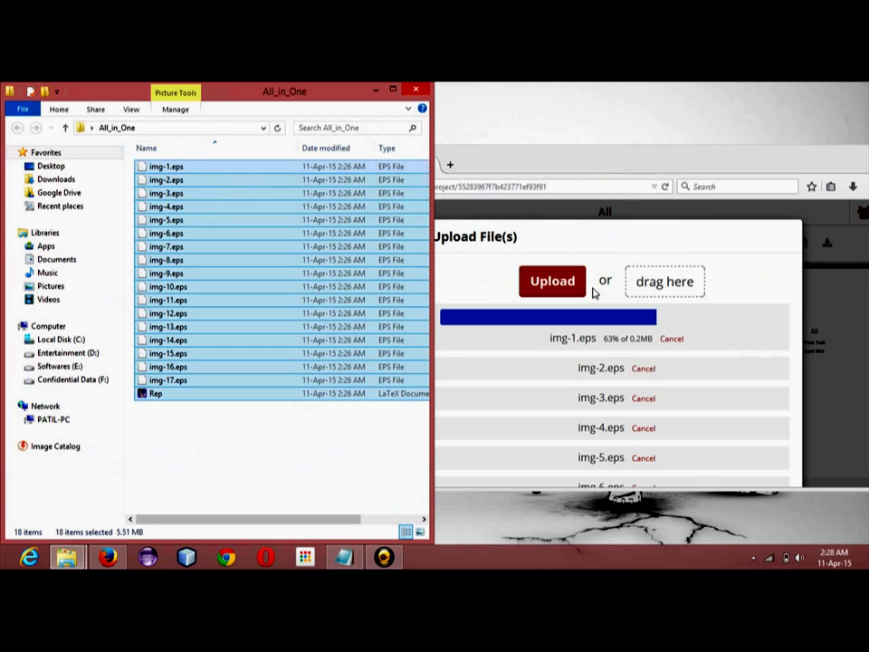
left_click(376, 90)
double_click(497, 161)
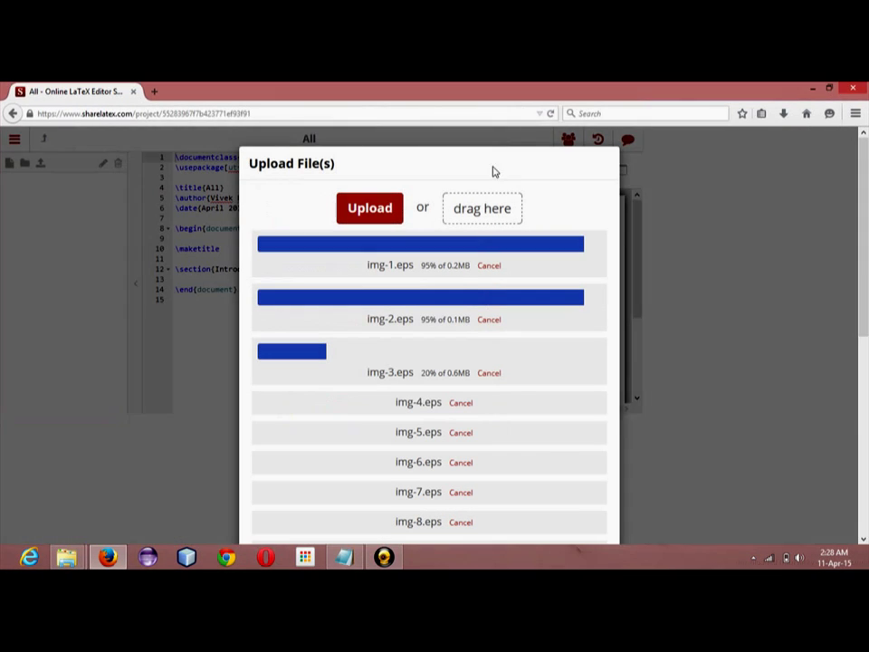
- Check the upload progress of the EPS images and Rep.tex through the whole file list
scroll(505, 294, "down", 1)
scroll(526, 261, "down", 1)
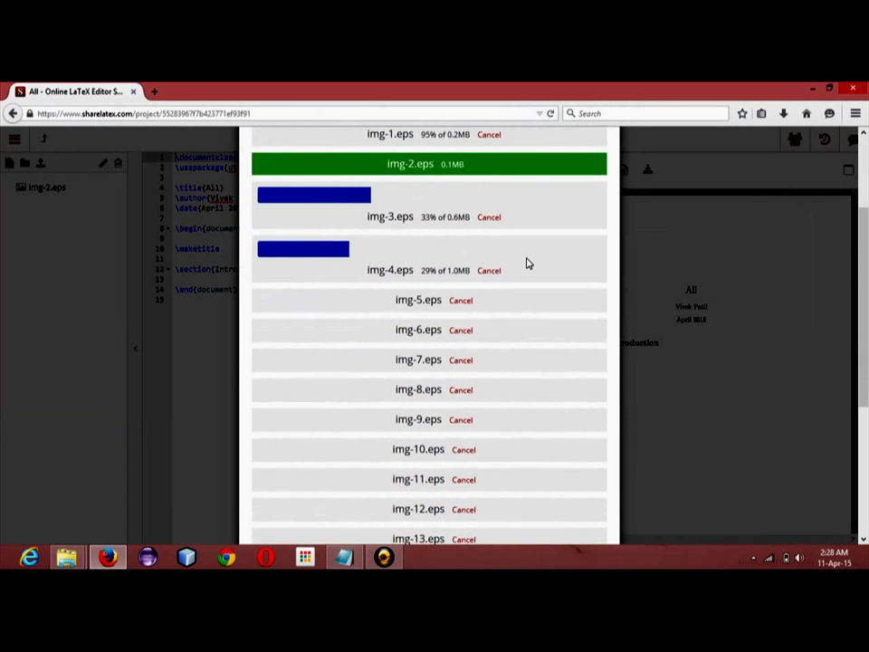
scroll(527, 263, "down", 1)
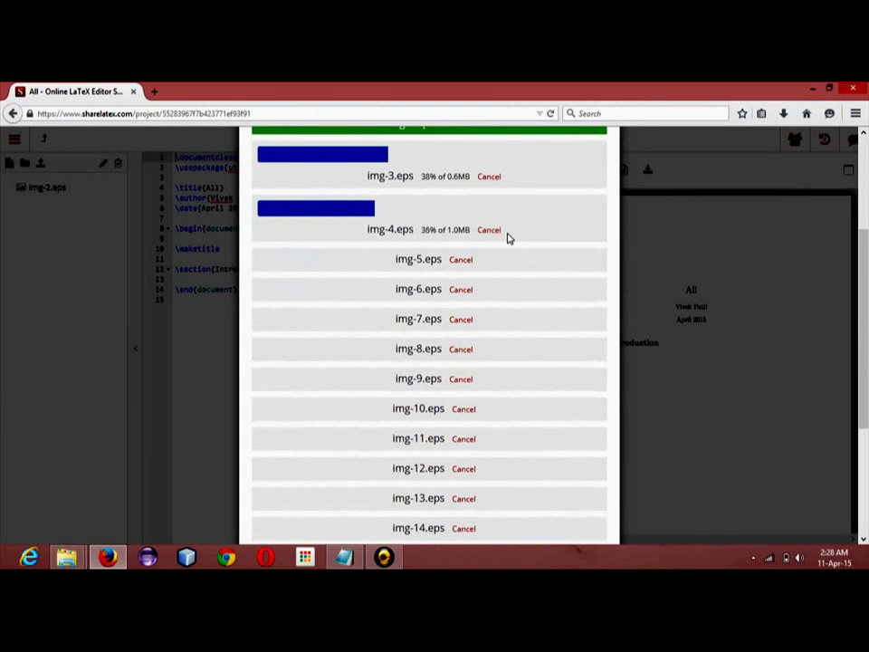
scroll(510, 237, "up", 3)
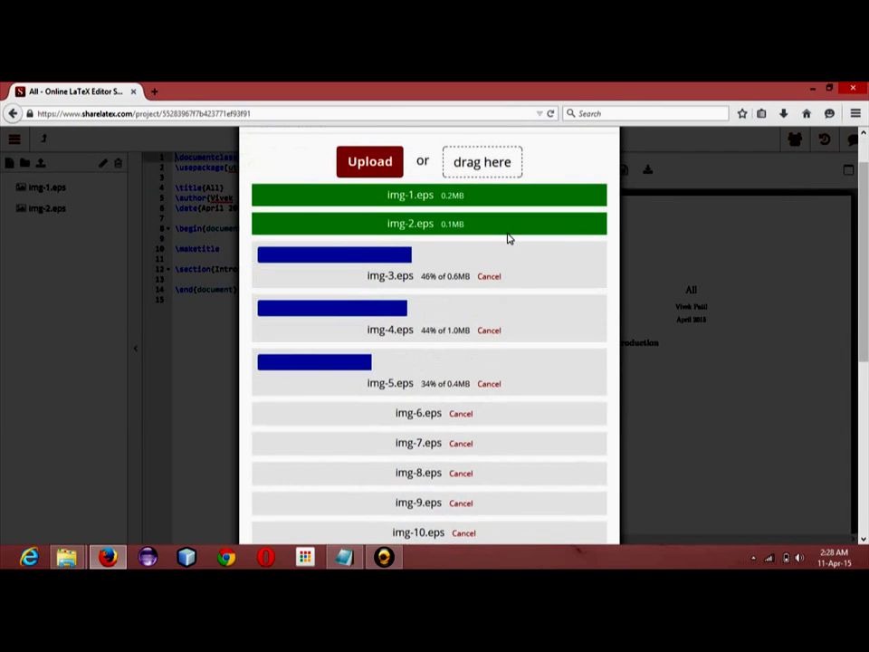
scroll(508, 238, "down", 1)
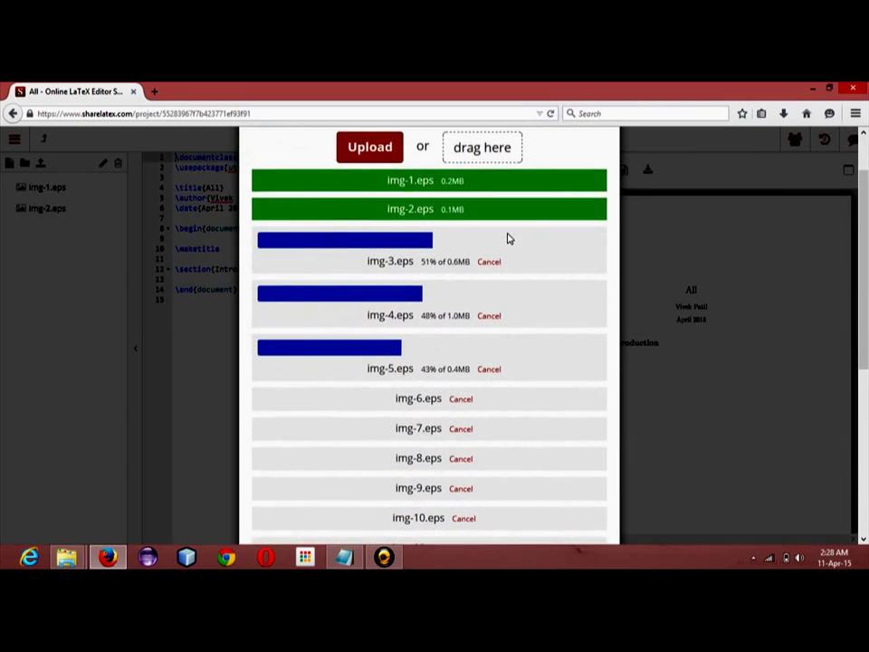
scroll(508, 238, "down", 7)
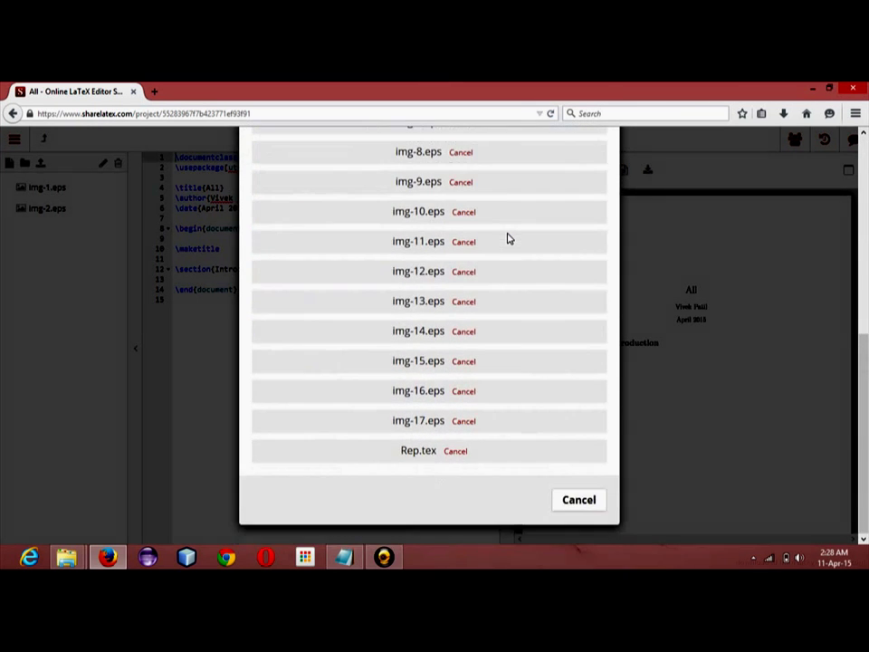
scroll(508, 238, "up", 7)
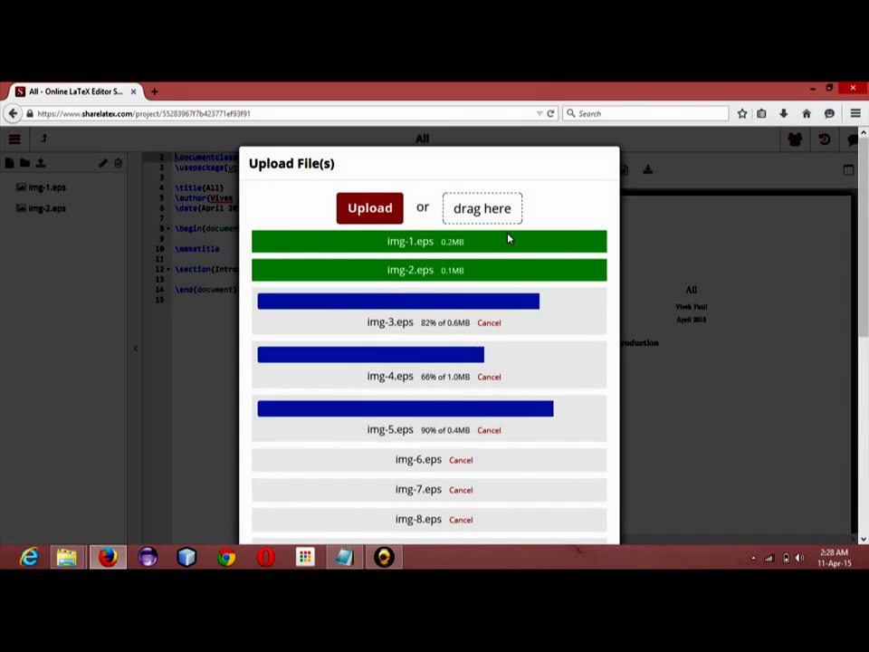
- Follow the running upload of the remaining images from img-3.eps down to Rep.tex in the upload list
scroll(508, 239, "down", 1)
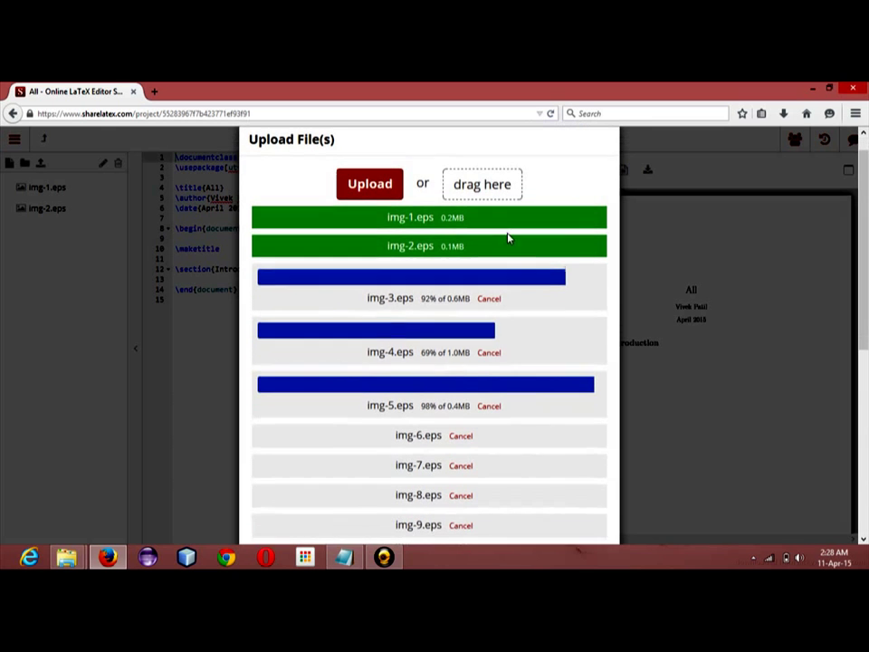
scroll(508, 238, "down", 1)
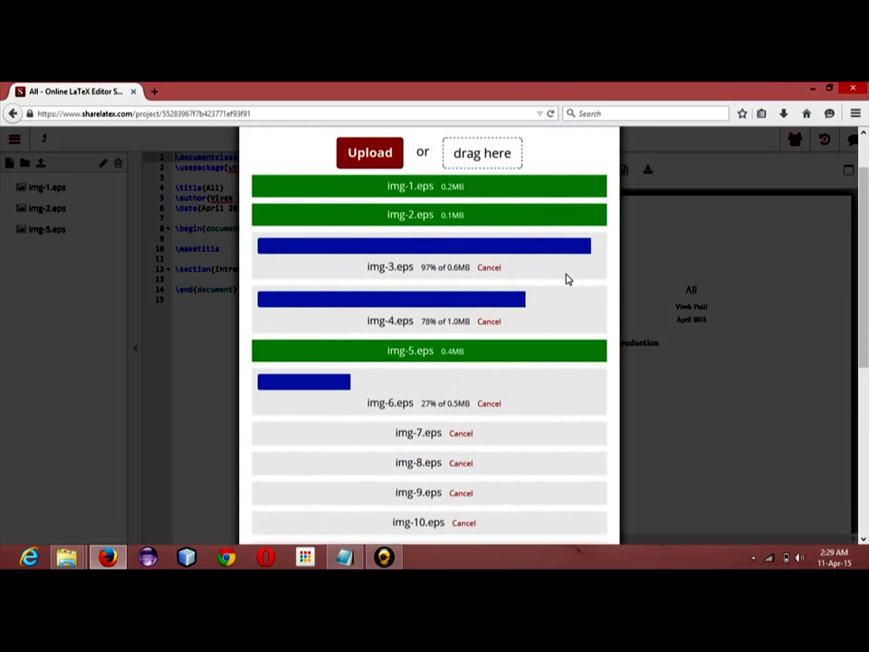
scroll(566, 279, "down", 1)
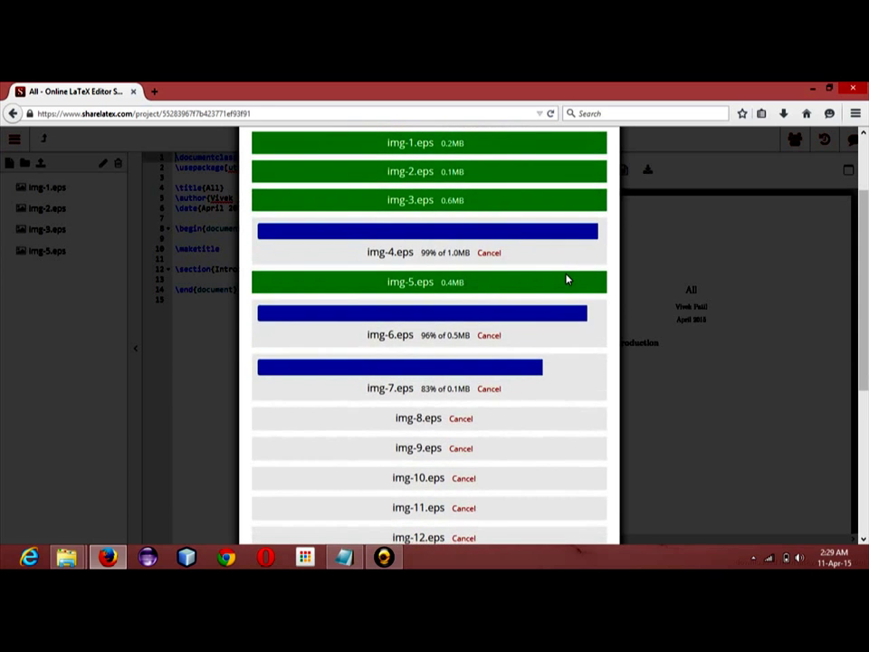
scroll(567, 280, "down", 2)
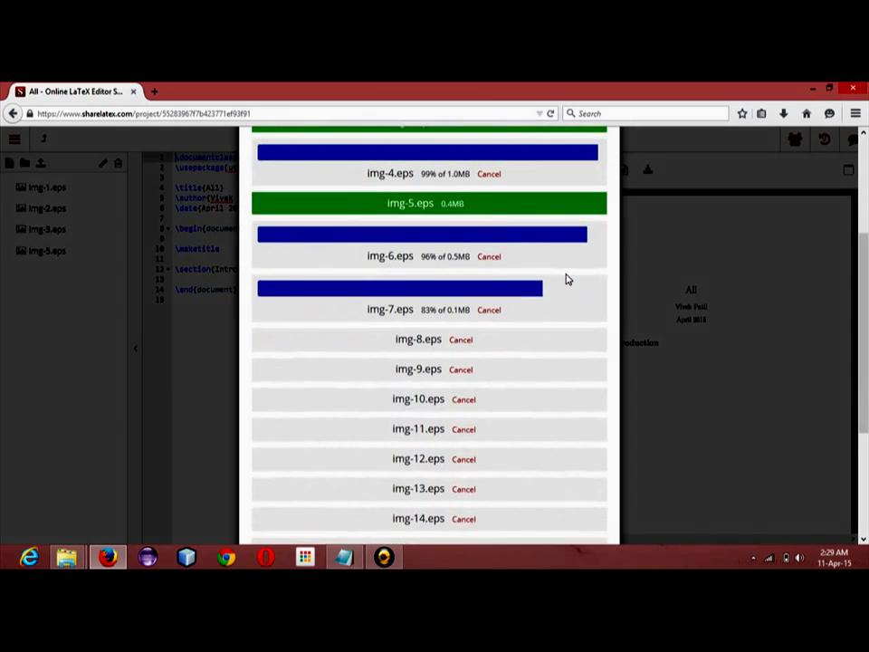
scroll(567, 280, "down", 5)
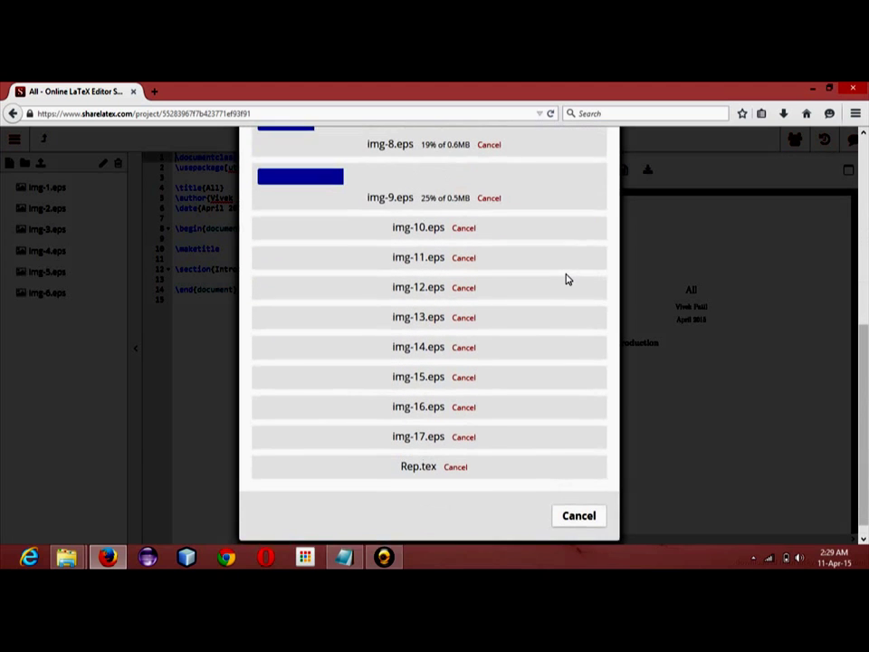
scroll(566, 280, "up", 5)
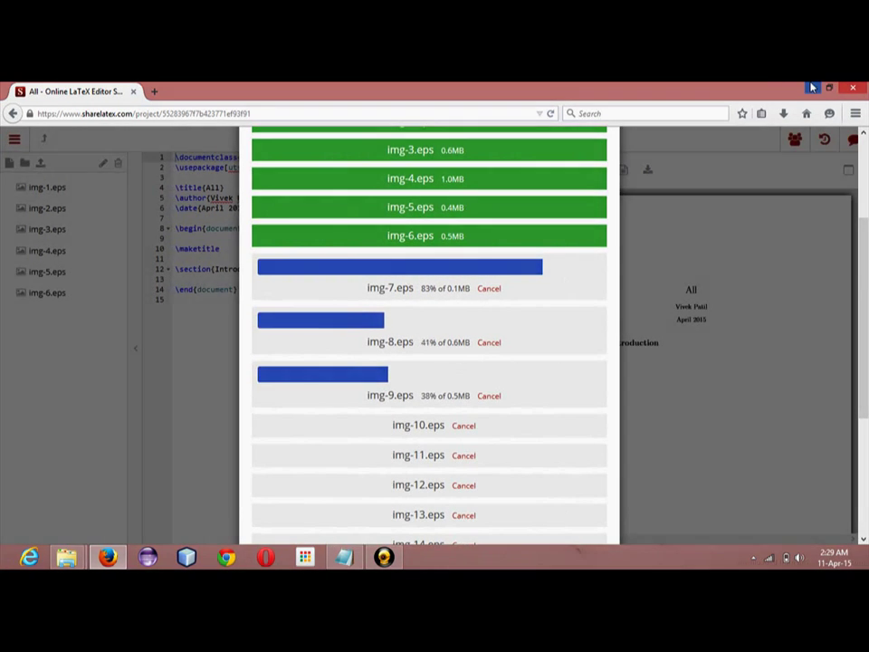
- Open the Report document from the desktop in Word and review its front pages from the title page to the table of contents
left_click(812, 88)
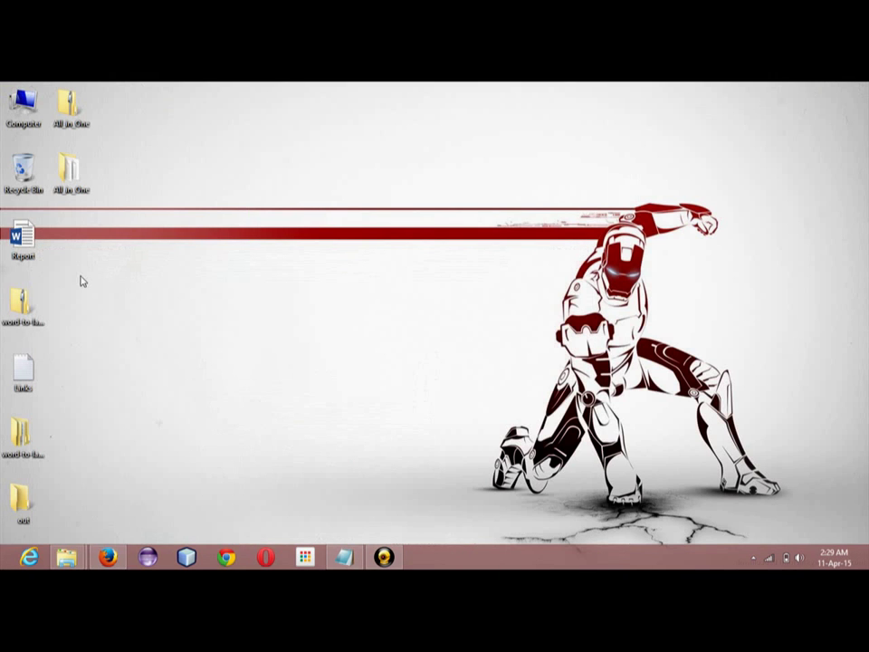
double_click(25, 246)
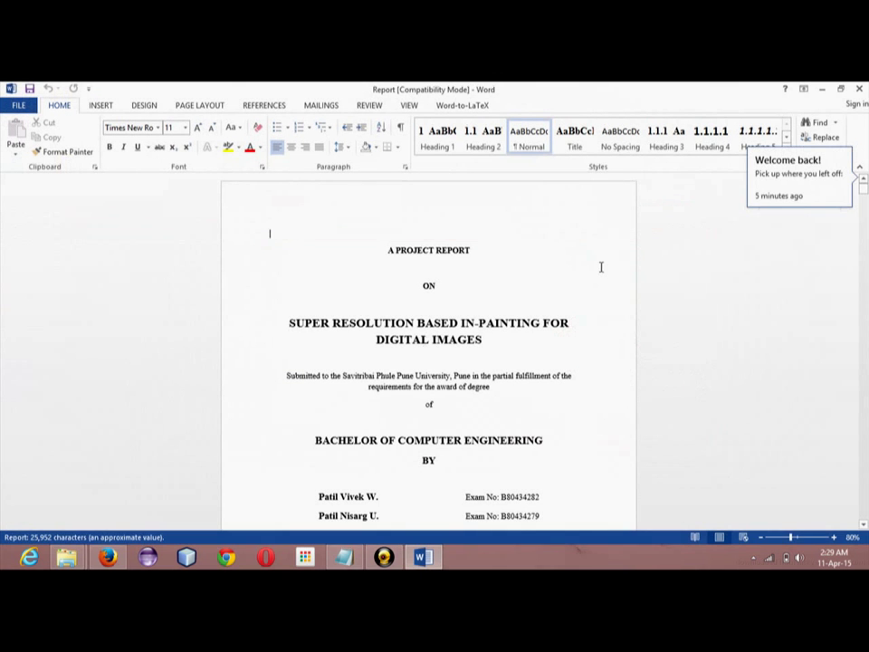
scroll(611, 267, "down", 5)
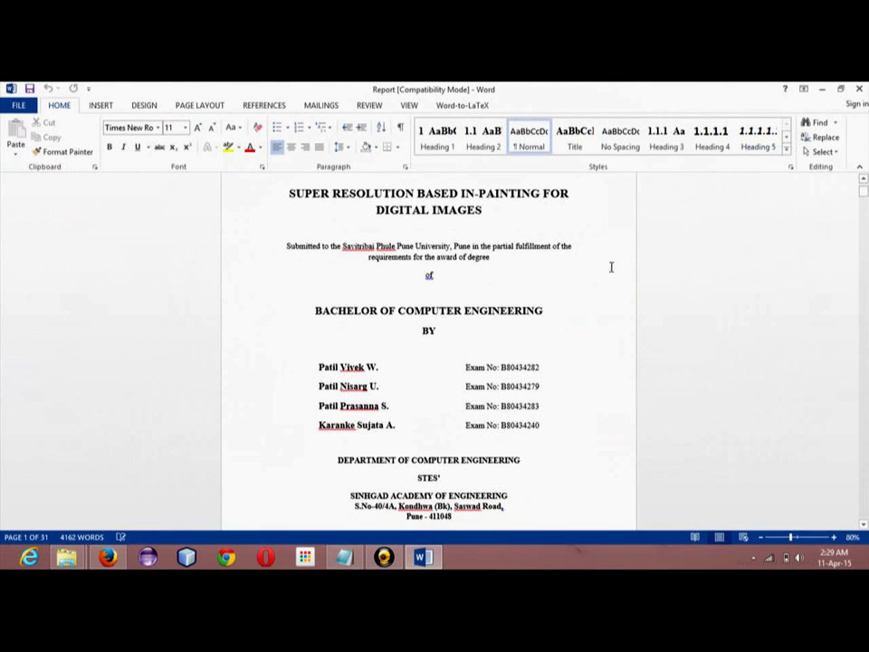
scroll(611, 267, "down", 9)
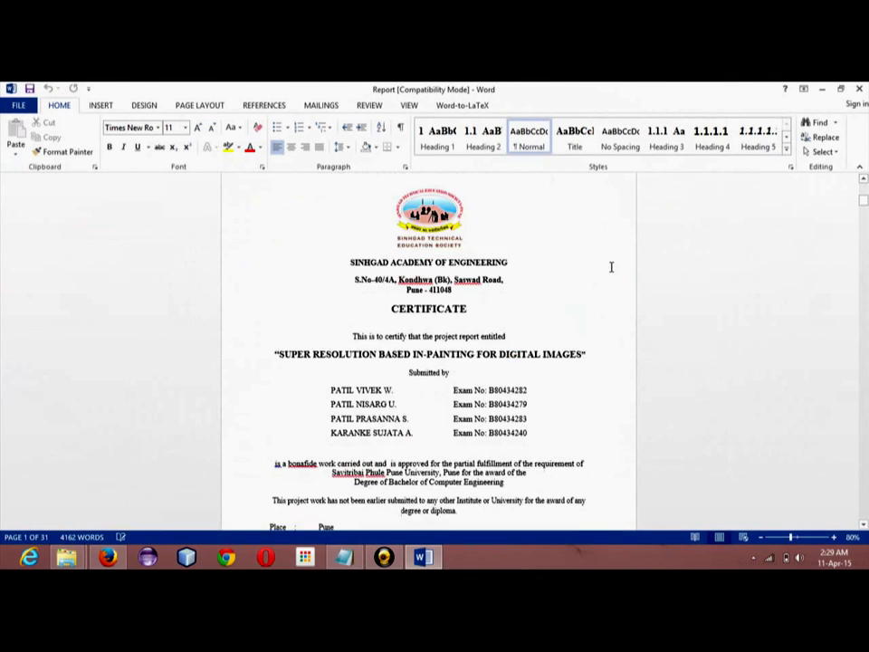
scroll(611, 267, "down", 7)
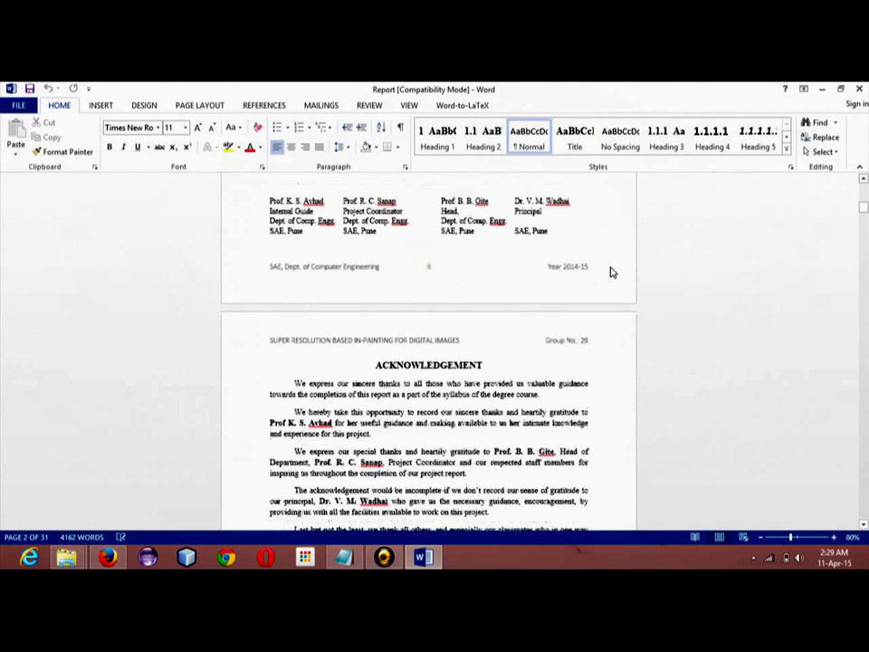
scroll(611, 267, "down", 10)
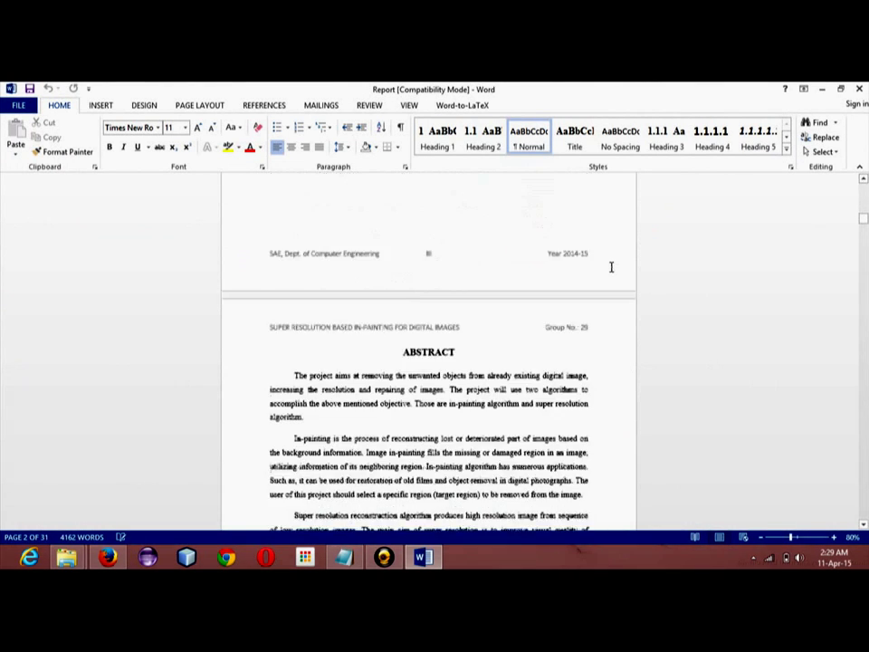
scroll(611, 267, "down", 7)
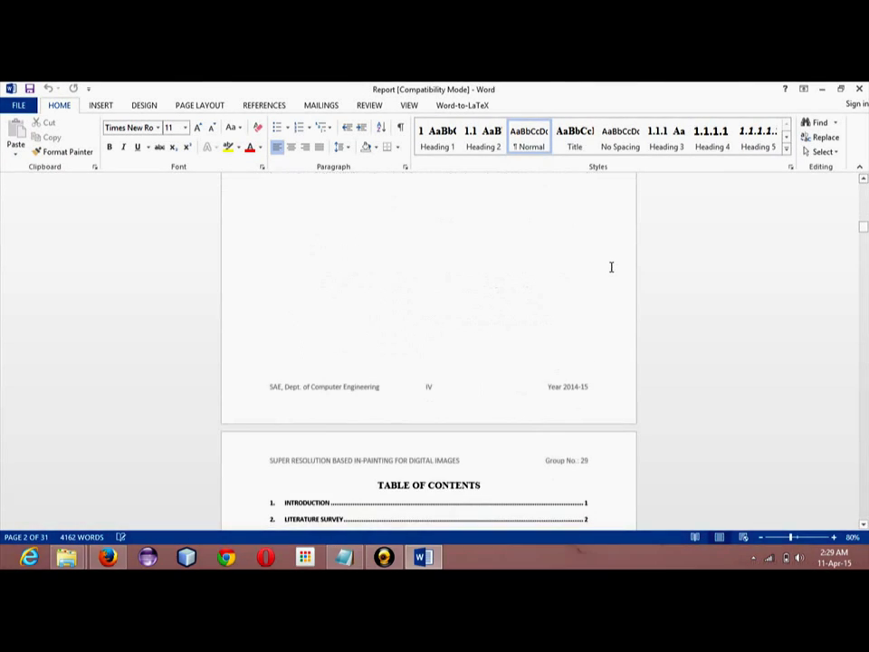
left_click(821, 87)
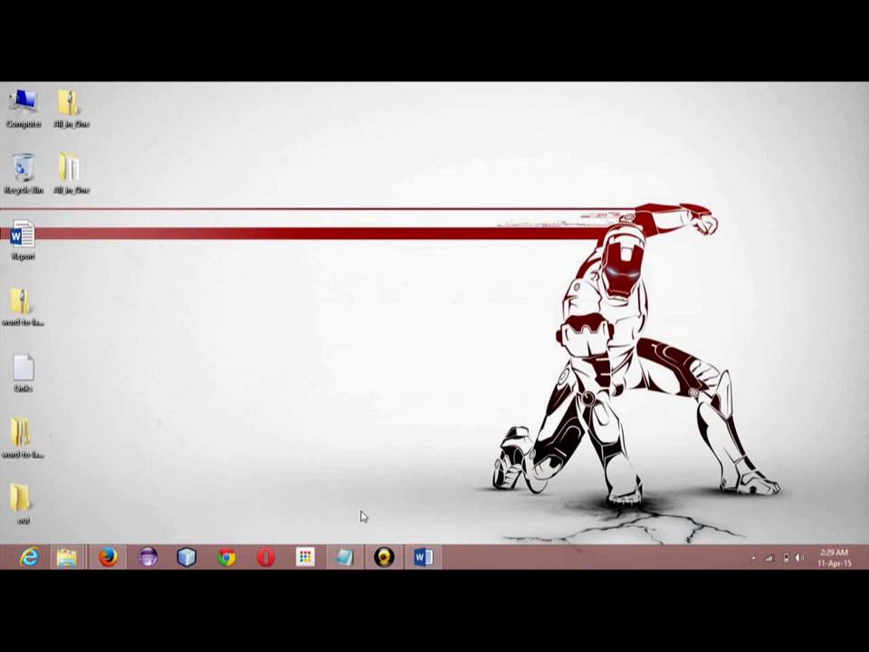
- Return to the All project in Firefox and check the remaining file uploads through to completion
left_click(107, 557)
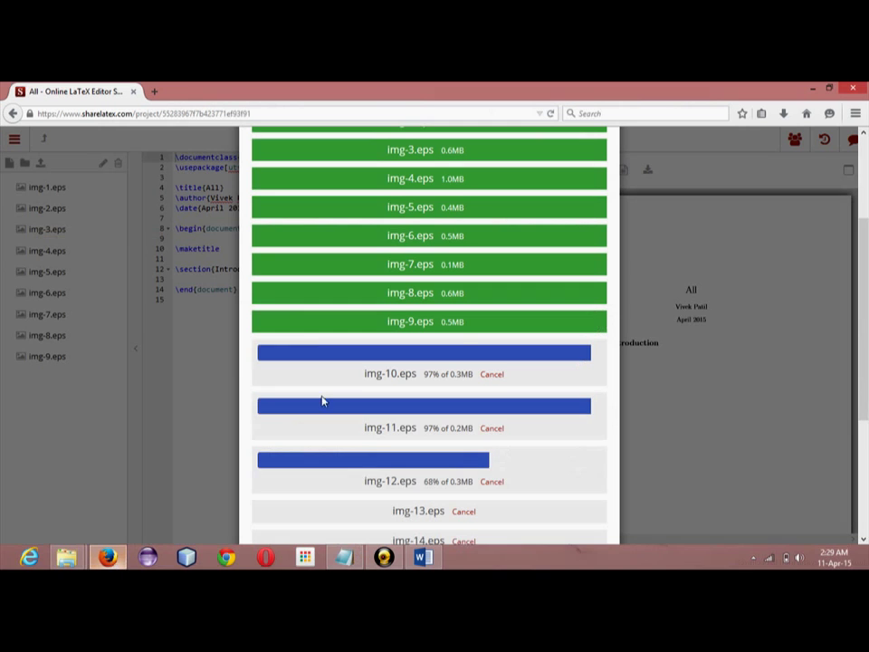
scroll(534, 330, "down", 3)
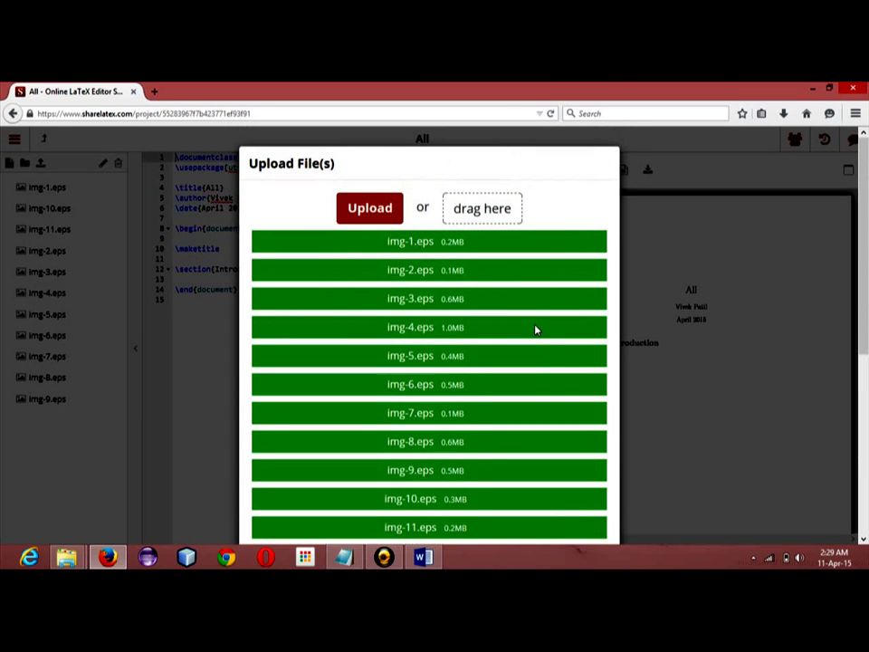
scroll(534, 331, "down", 3)
scroll(534, 331, "down", 3)
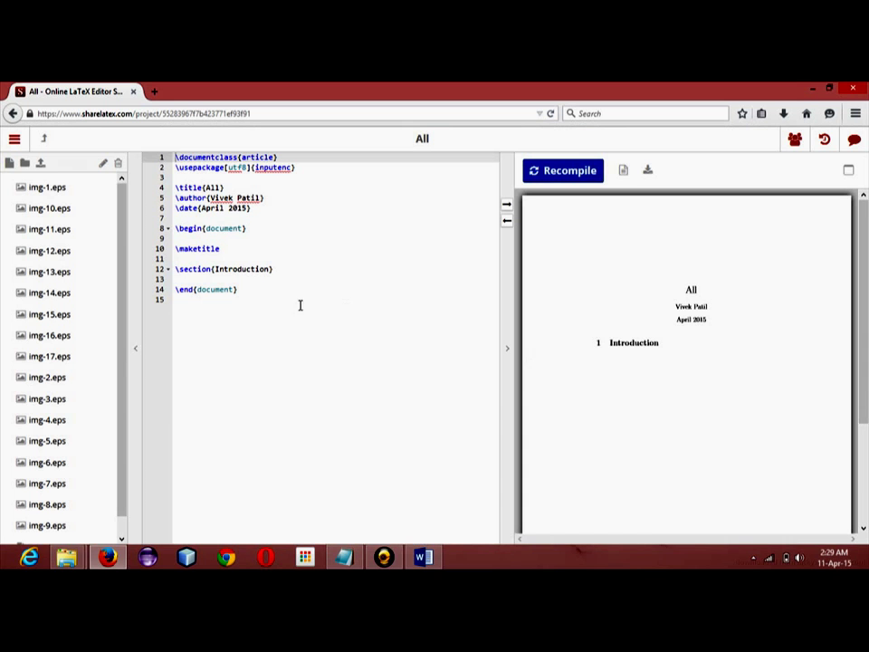
- Open Rep.tex from the project's file list in the source editor
scroll(60, 246, "down", 1)
scroll(59, 247, "up", 1)
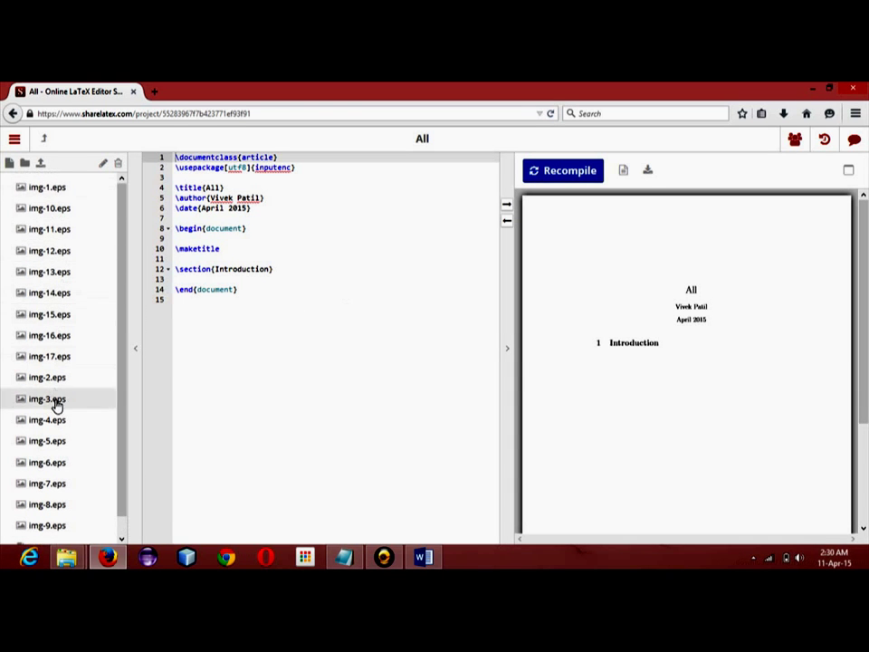
scroll(56, 442, "down", 1)
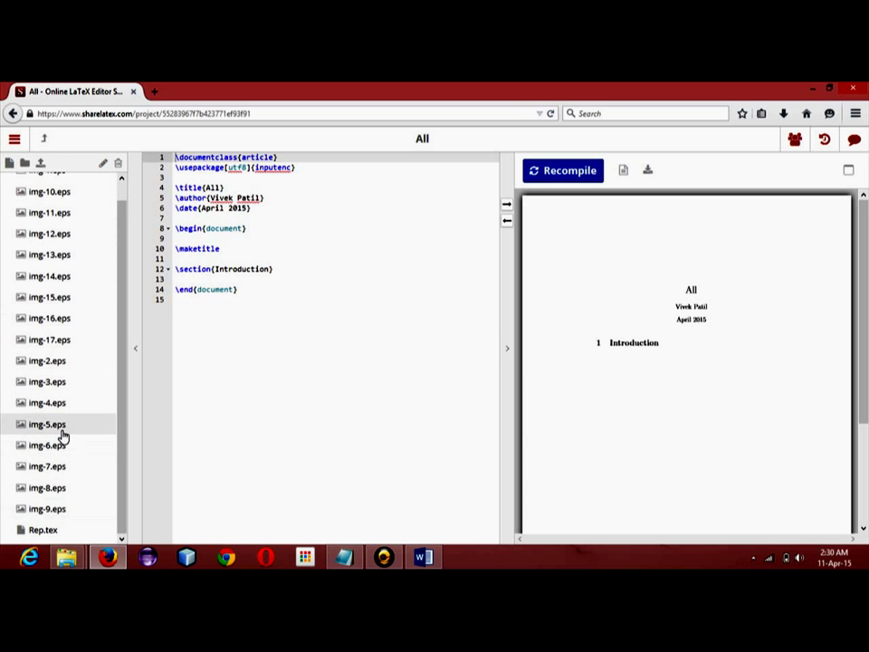
double_click(49, 534)
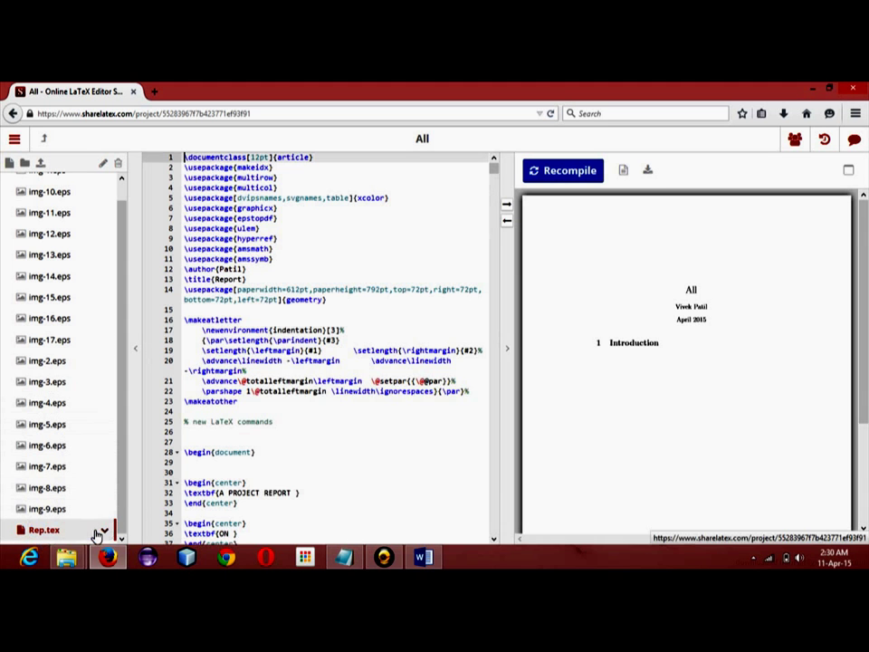
left_click(329, 243)
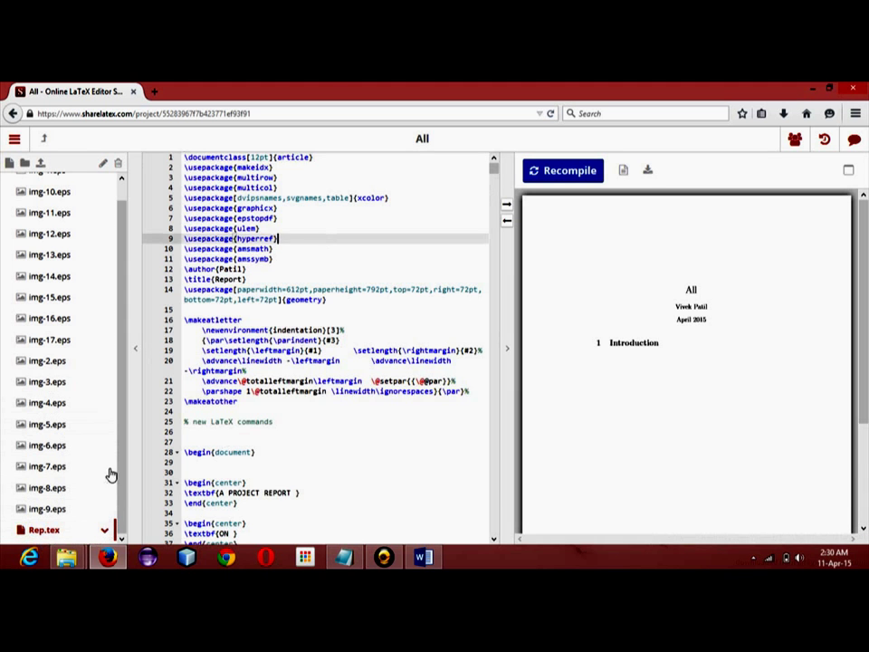
- Examine the LaTeX source of Rep.tex, from the preamble through the title page code and the sections that follow
scroll(346, 244, "down", 10)
scroll(346, 244, "down", 8)
scroll(346, 243, "up", 7)
scroll(346, 244, "up", 10)
scroll(346, 243, "down", 14)
scroll(346, 244, "down", 8)
scroll(345, 244, "up", 2)
scroll(346, 244, "up", 10)
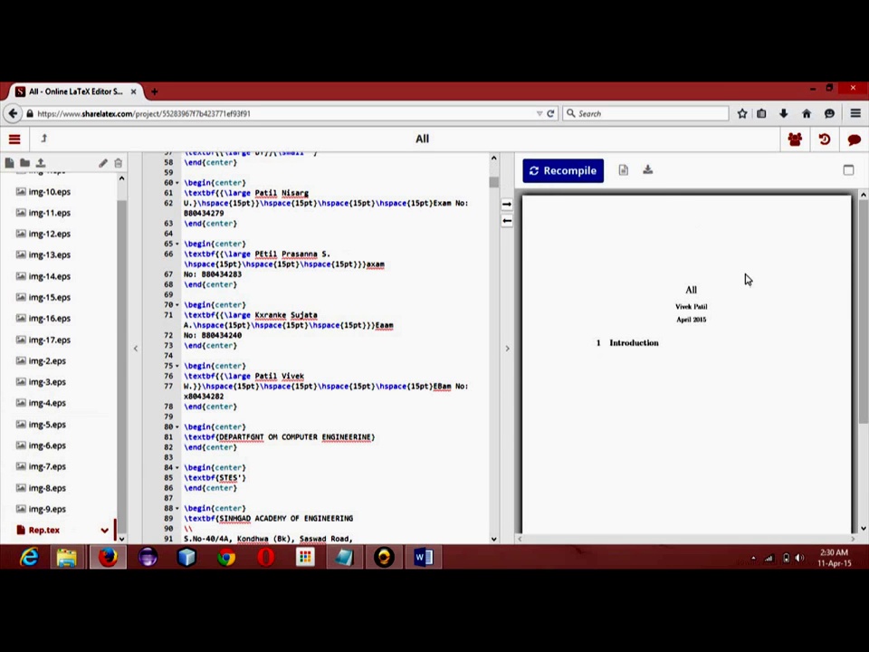
- Recompile the project with Rep.tex open and look over its package list and preamble during the compilation
left_click(563, 171)
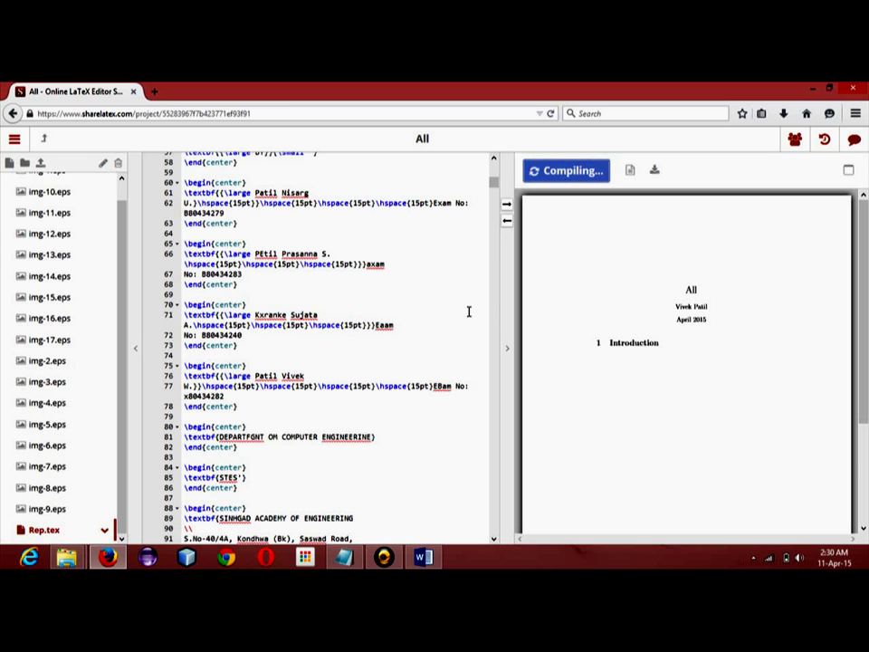
scroll(469, 312, "up", 15)
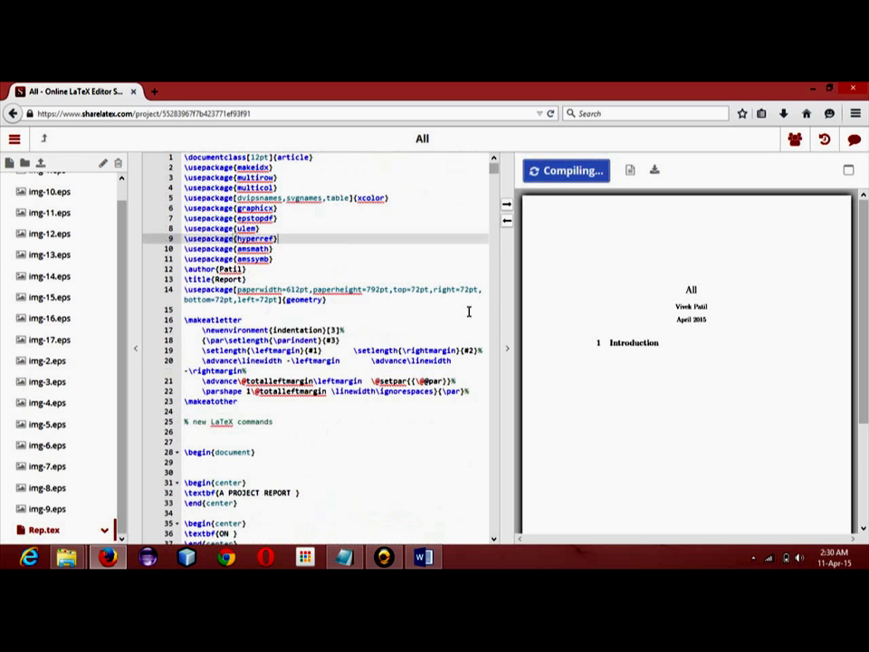
left_click_drag(212, 209, 301, 382)
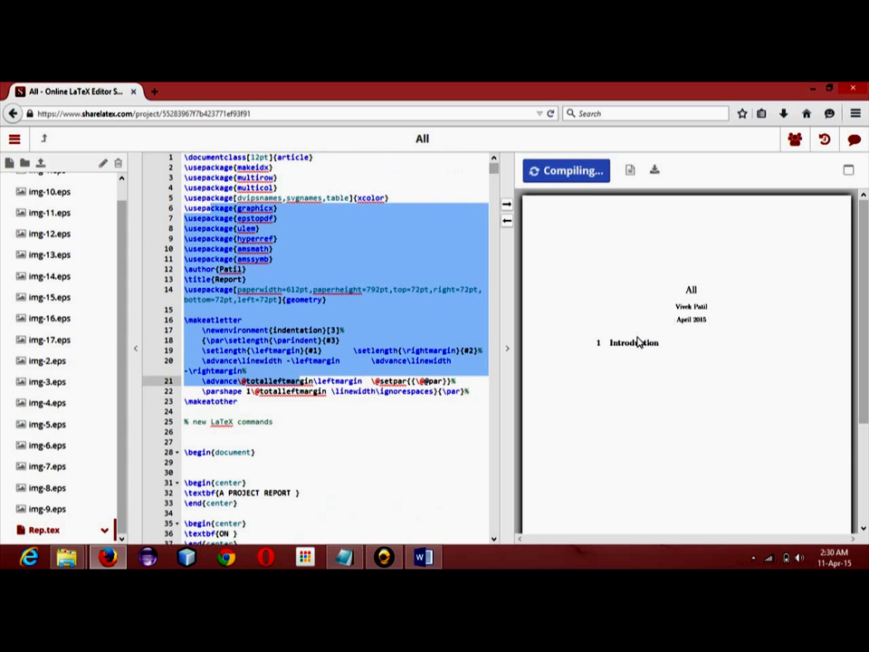
left_click(392, 271)
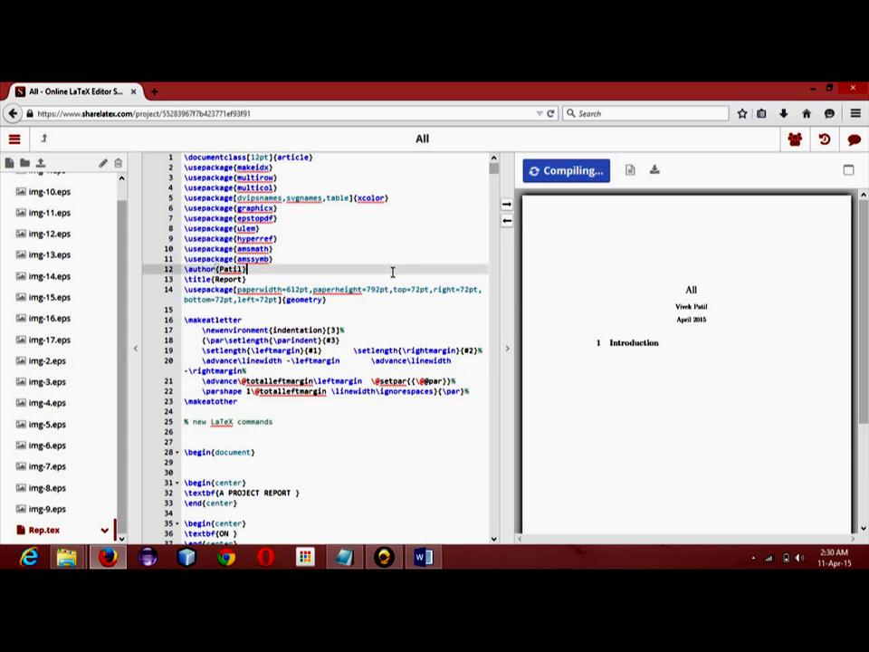
scroll(406, 240, "down", 5)
scroll(406, 239, "up", 5)
left_click_drag(495, 169, 495, 326)
left_click_drag(504, 266, 500, 171)
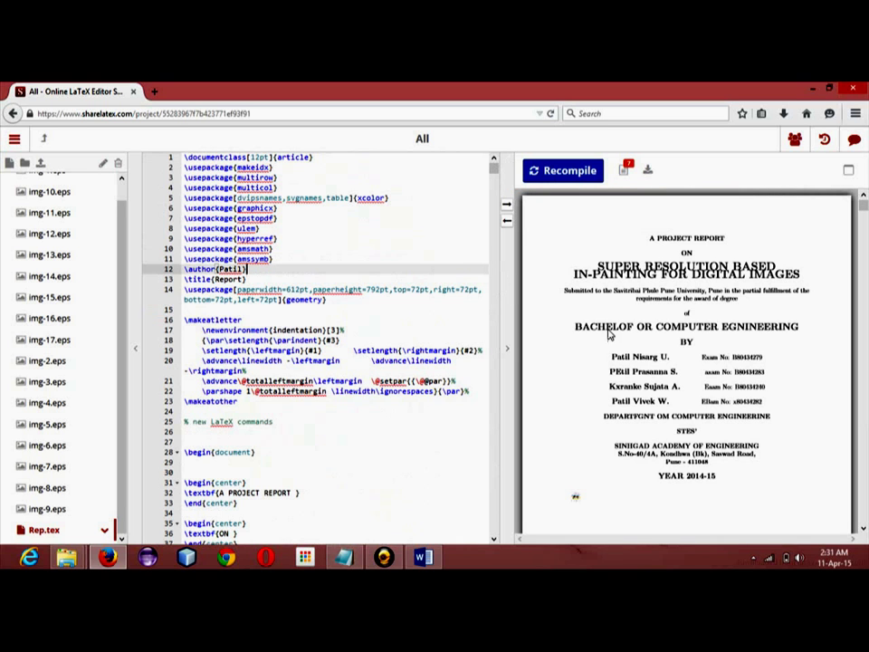
- Examine the compiled report in the PDF preview from the title page to the table of contents, checking the converted text and layout
scroll(738, 302, "down", 1)
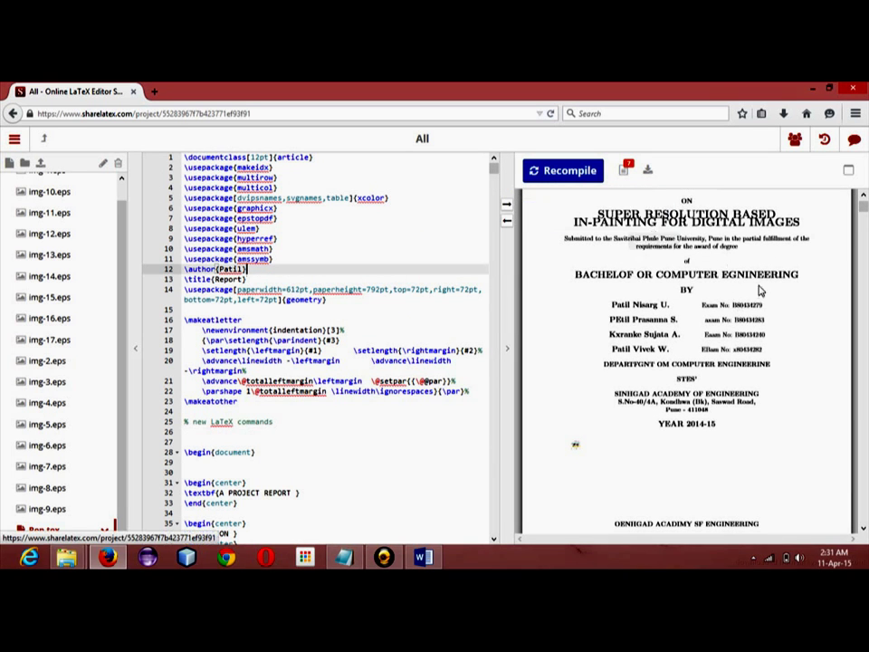
scroll(759, 263, "down", 7)
scroll(759, 283, "down", 10)
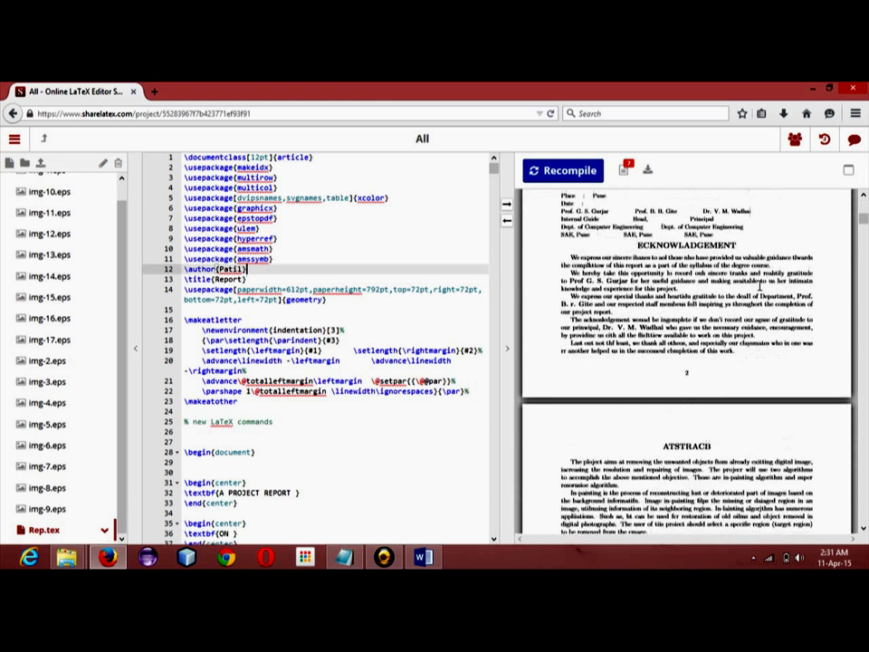
scroll(760, 286, "down", 8)
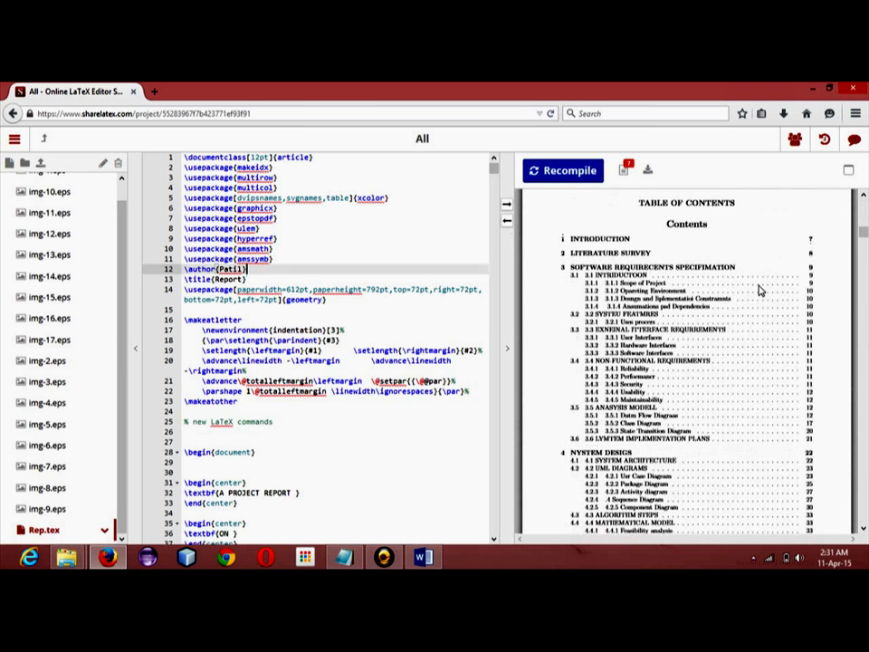
scroll(760, 286, "up", 8)
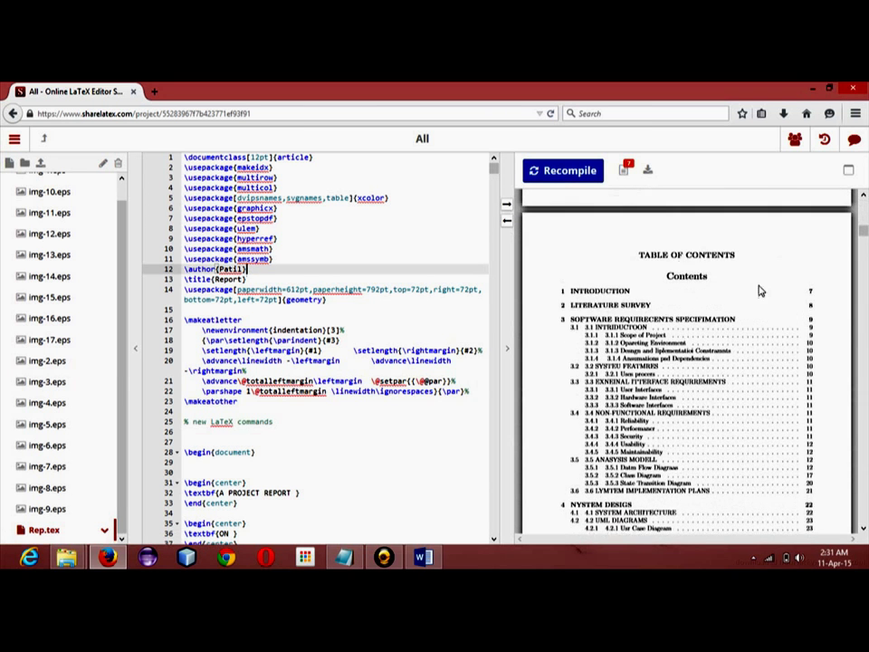
scroll(760, 290, "up", 10)
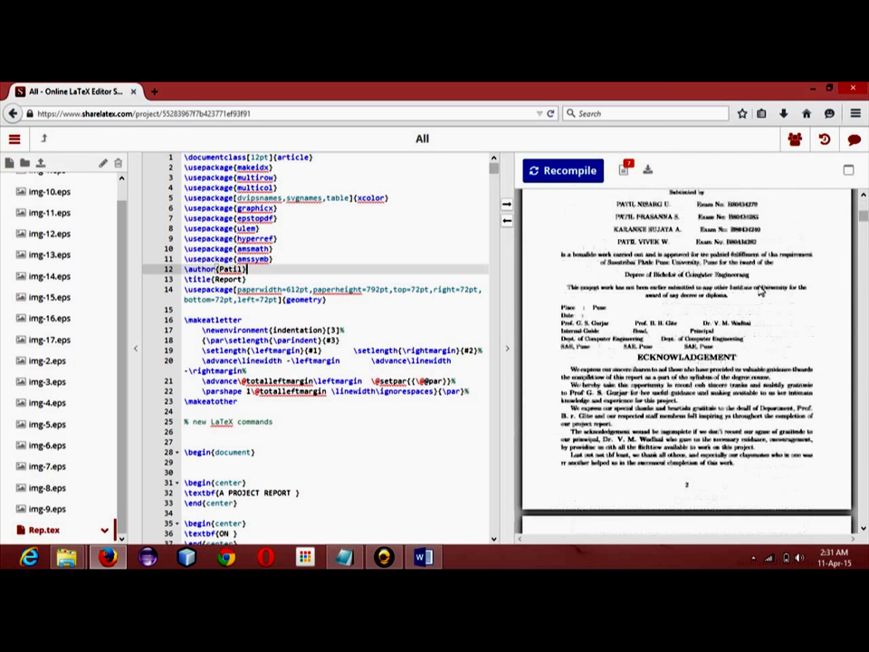
scroll(760, 290, "up", 5)
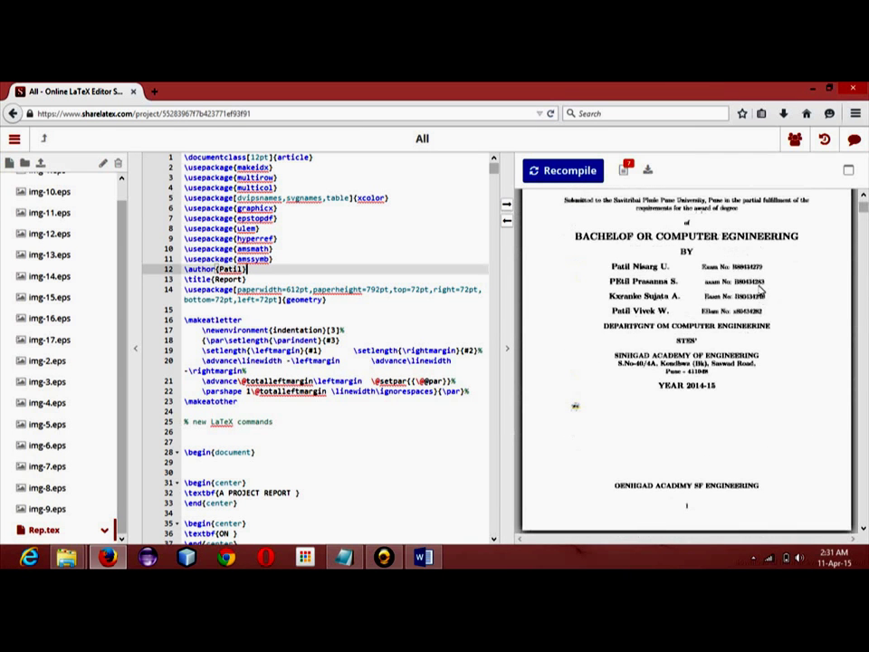
scroll(760, 288, "up", 3)
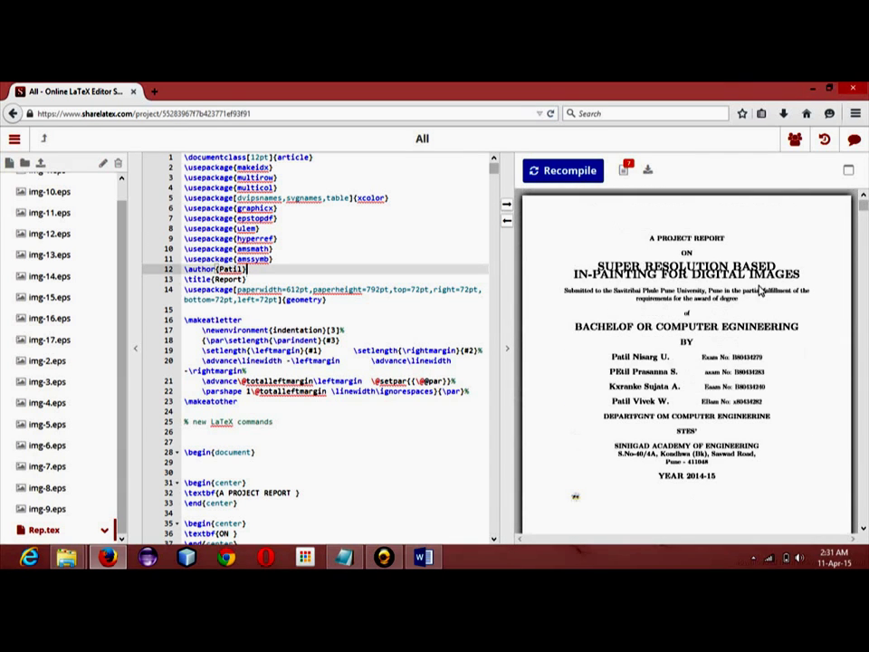
scroll(760, 289, "down", 2)
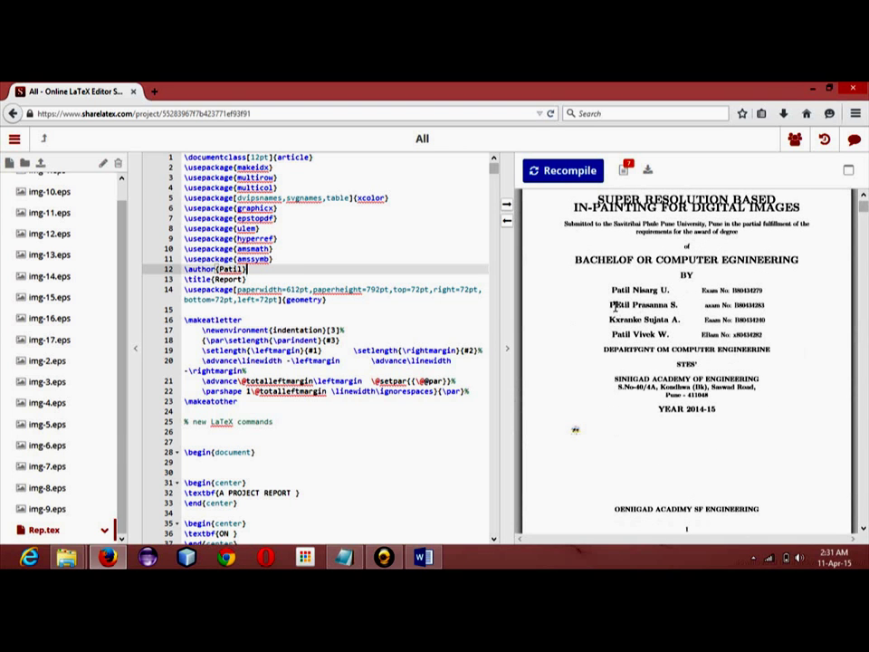
- Correct the misspelled word BACHELOF to BACHELOR in the degree line of the title page source in Rep.tex
left_click_drag(614, 306, 629, 308)
scroll(677, 344, "up", 1)
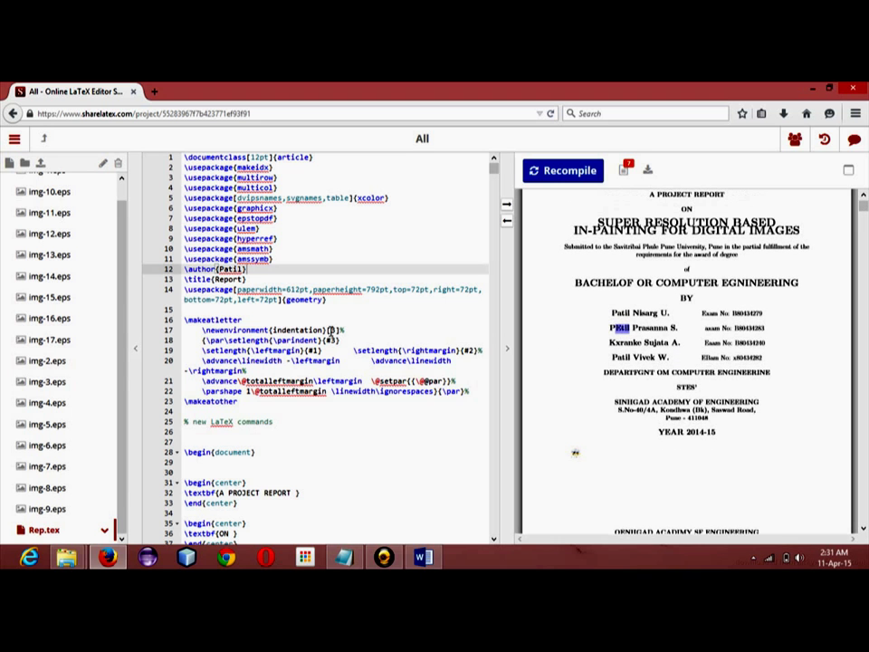
scroll(353, 328, "down", 3)
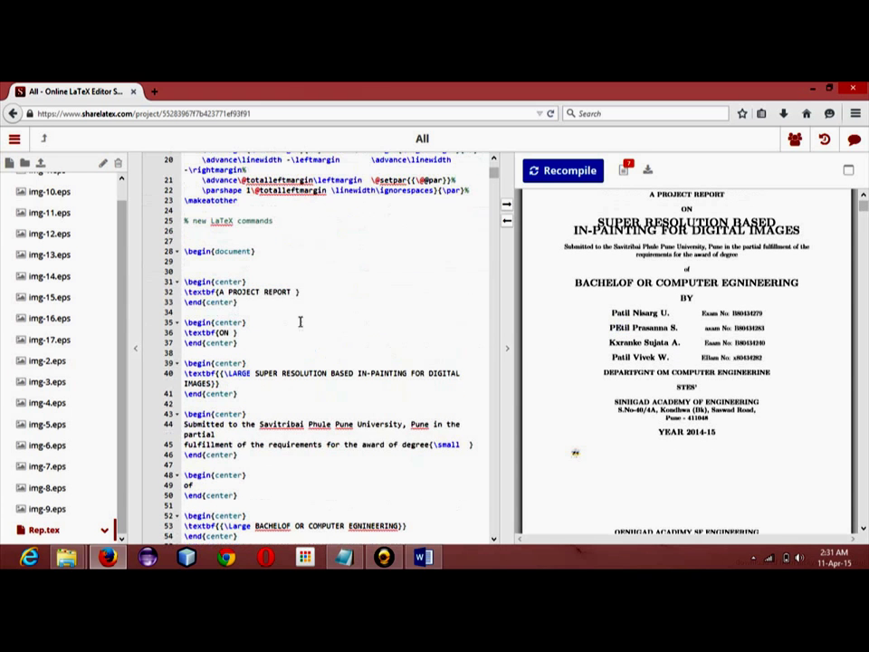
scroll(352, 306, "down", 2)
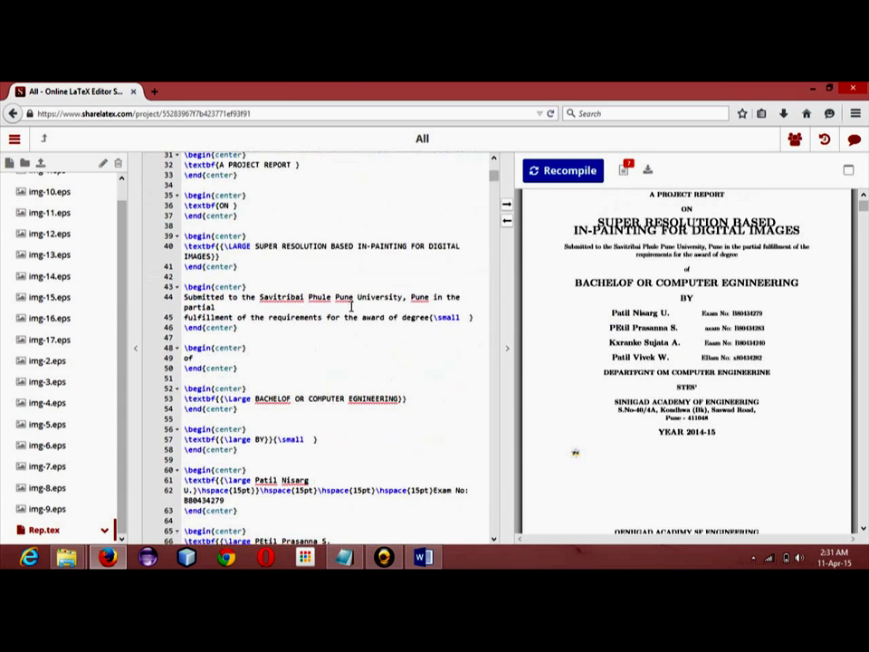
scroll(345, 316, "down", 2)
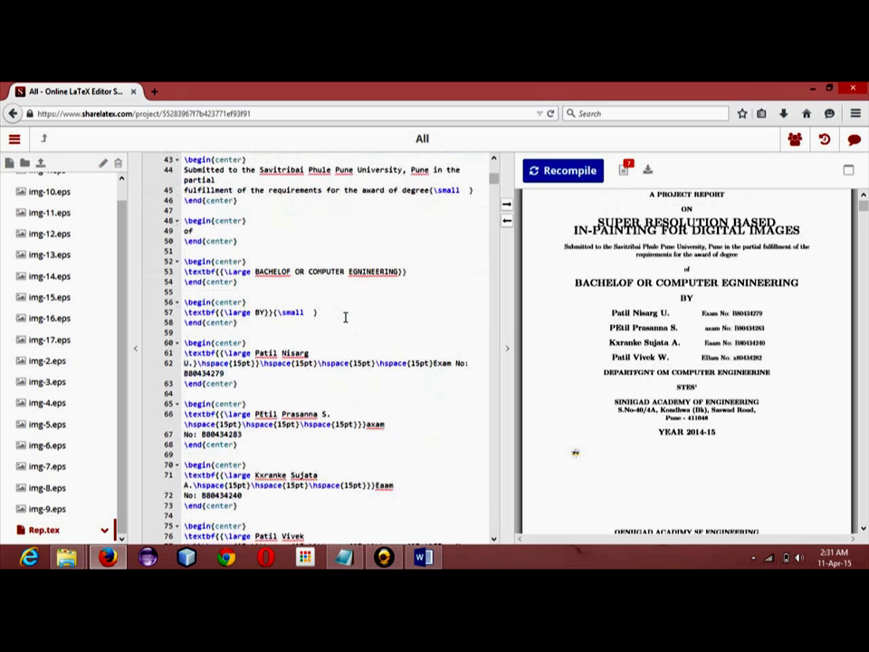
left_click(292, 271)
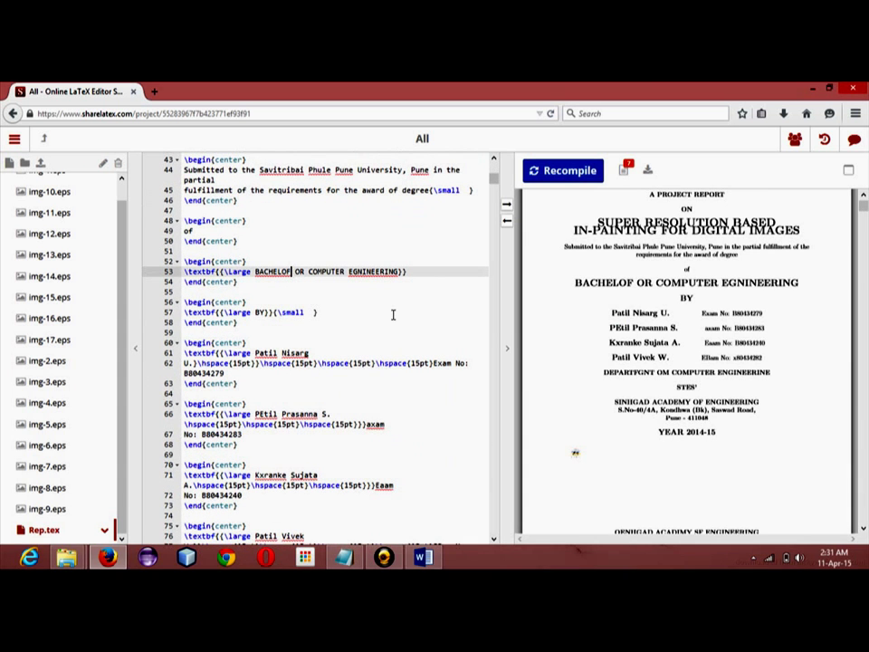
key("BackSpace")
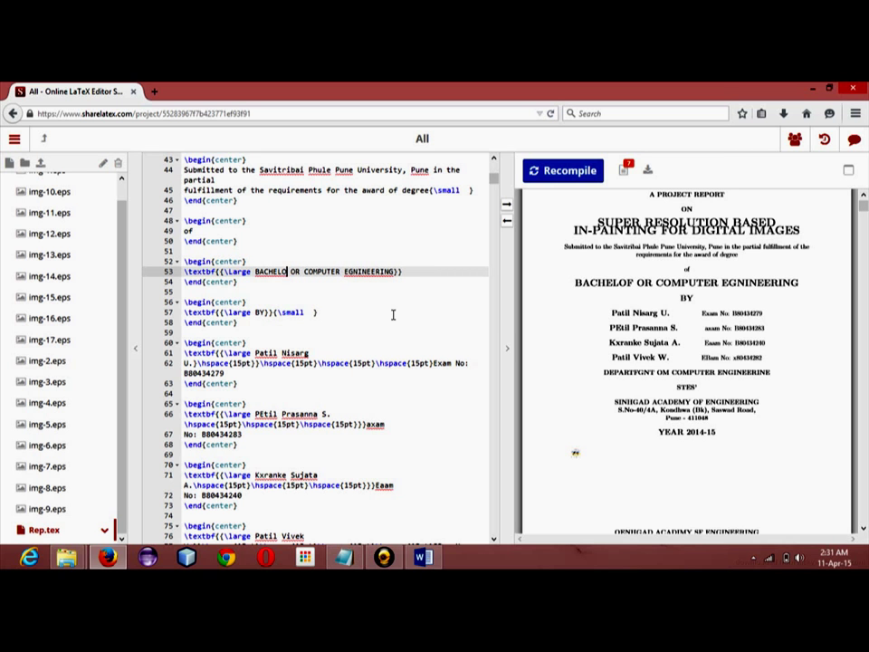
key("BackSpace")
key("BackSpace")
key("BackSpace")
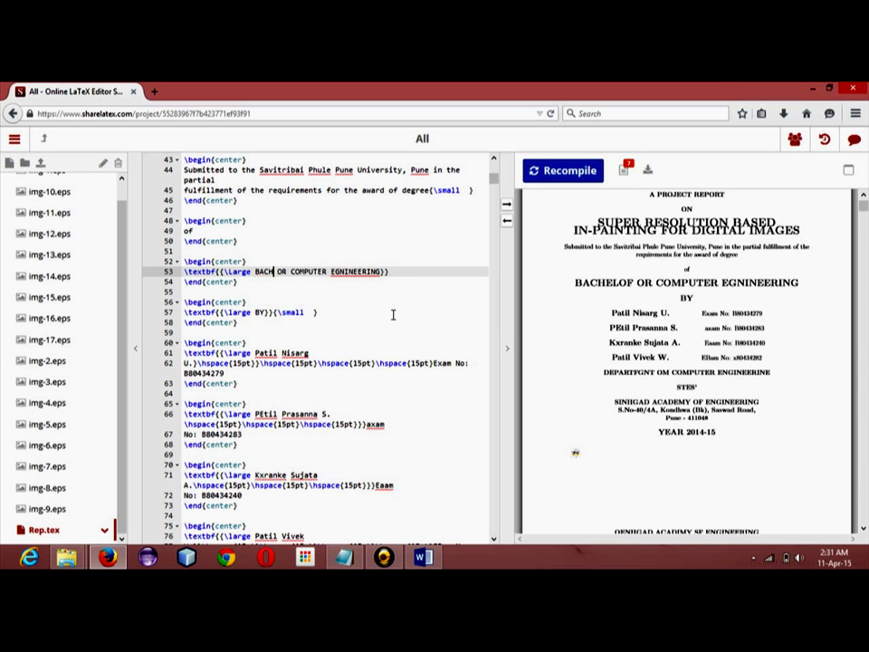
type("Lor")
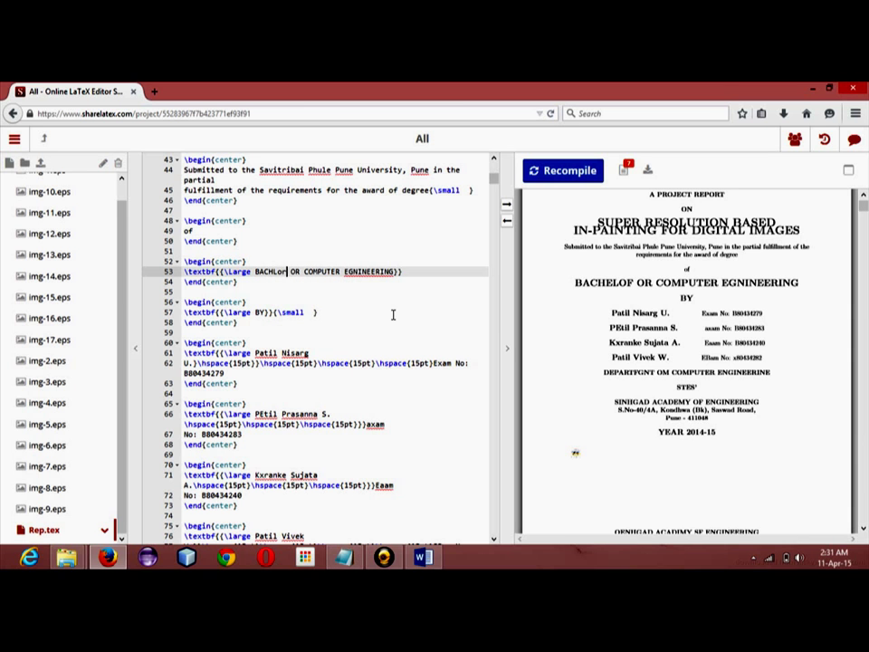
key("BackSpace")
key("BackSpace")
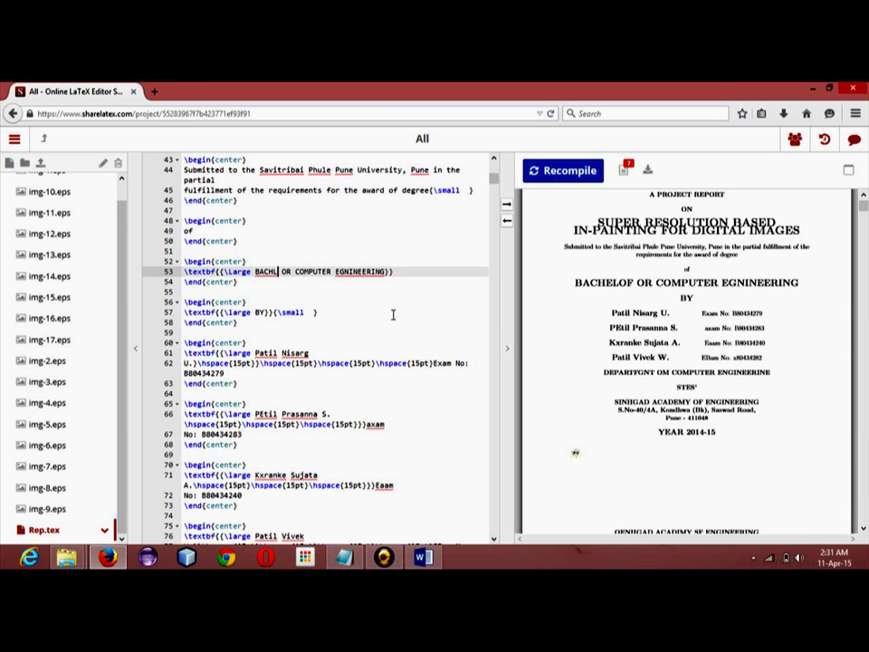
key("BackSpace")
type("LOR")
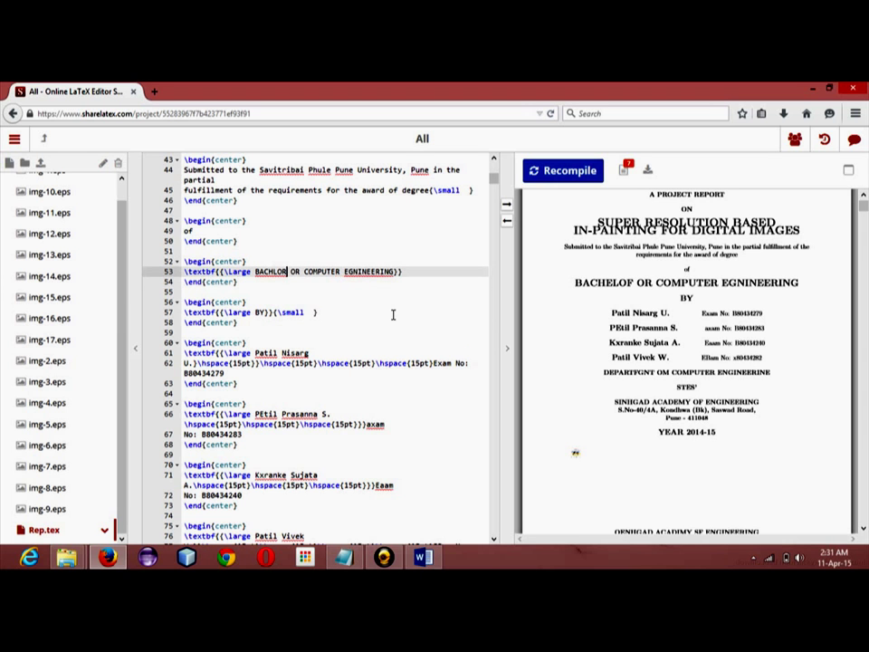
right_click(291, 275)
left_click(268, 271)
right_click(268, 270)
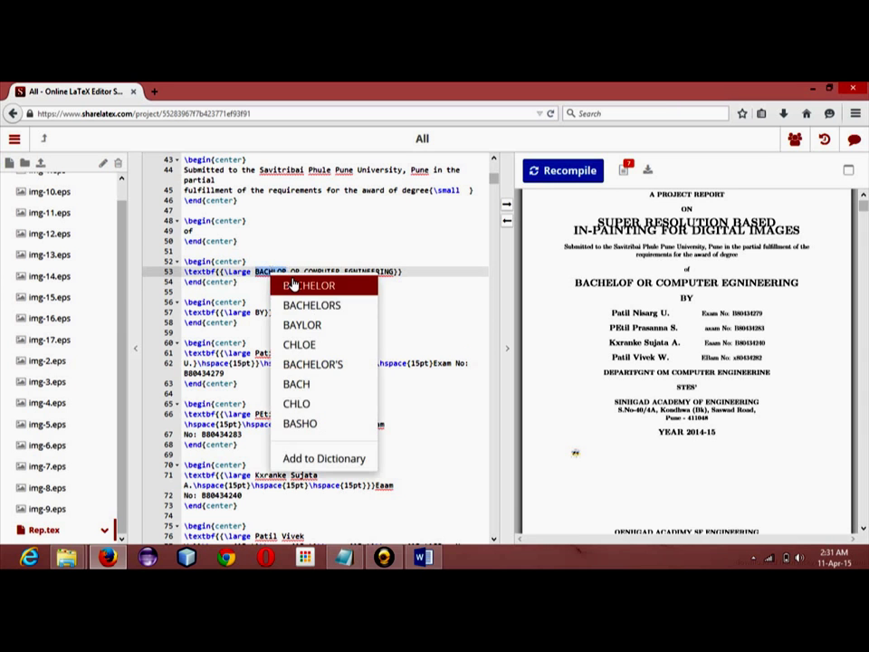
left_click(296, 285)
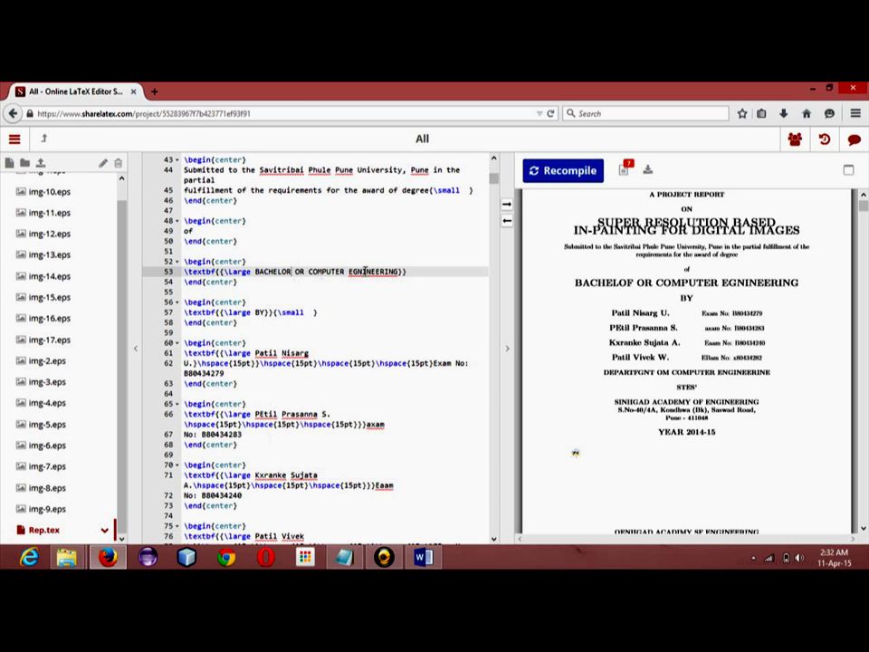
- Correct EGNINEERING to ENGINEERING in the same degree line, then recompile and check that line in the PDF preview
right_click(361, 271)
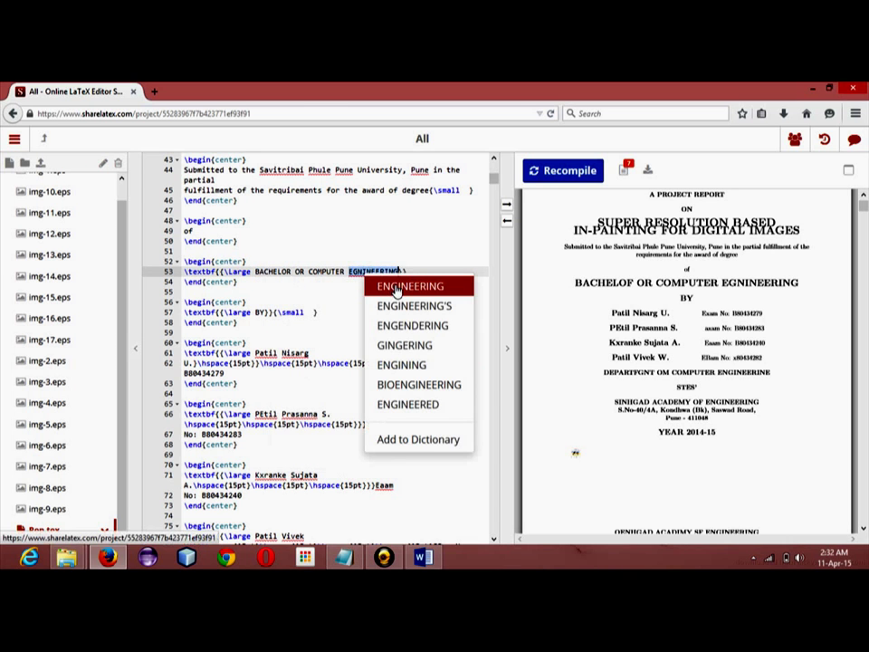
left_click(404, 287)
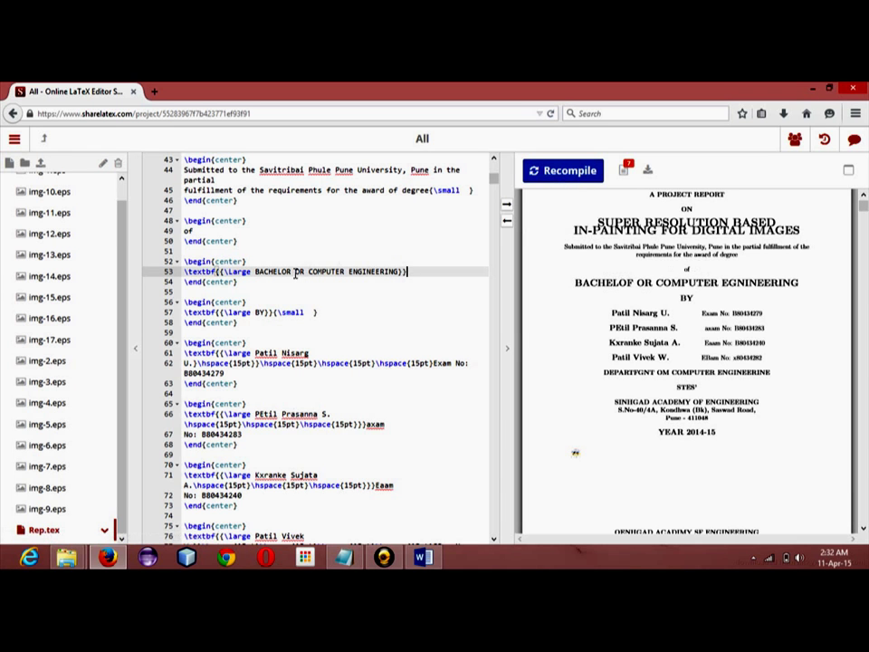
left_click(541, 172)
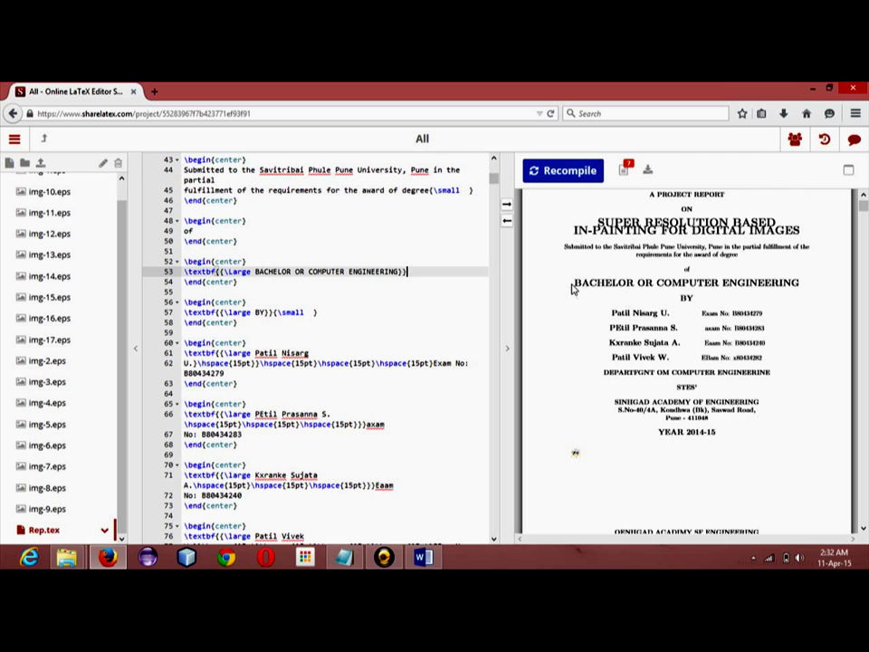
left_click_drag(576, 283, 796, 278)
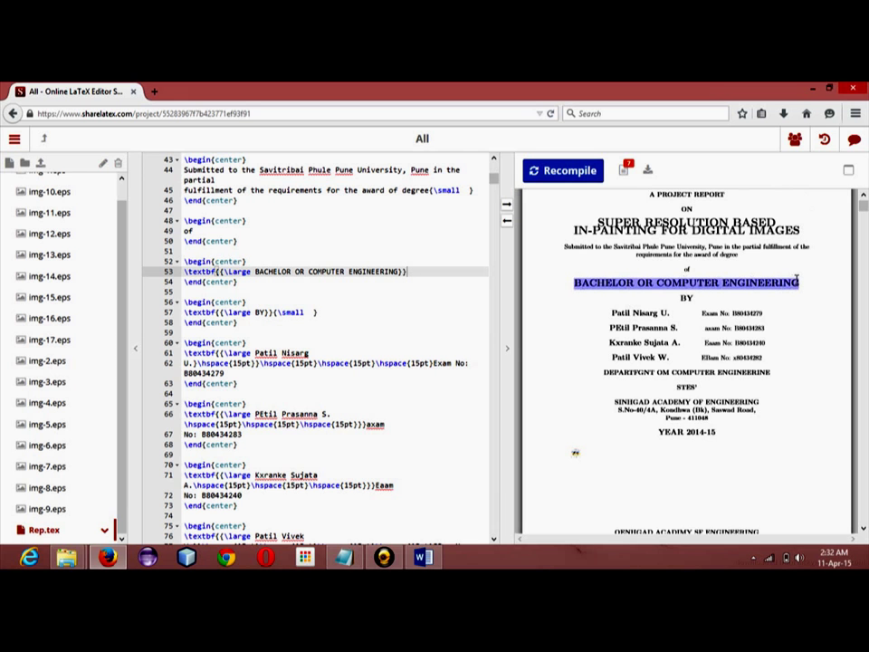
left_click(641, 283)
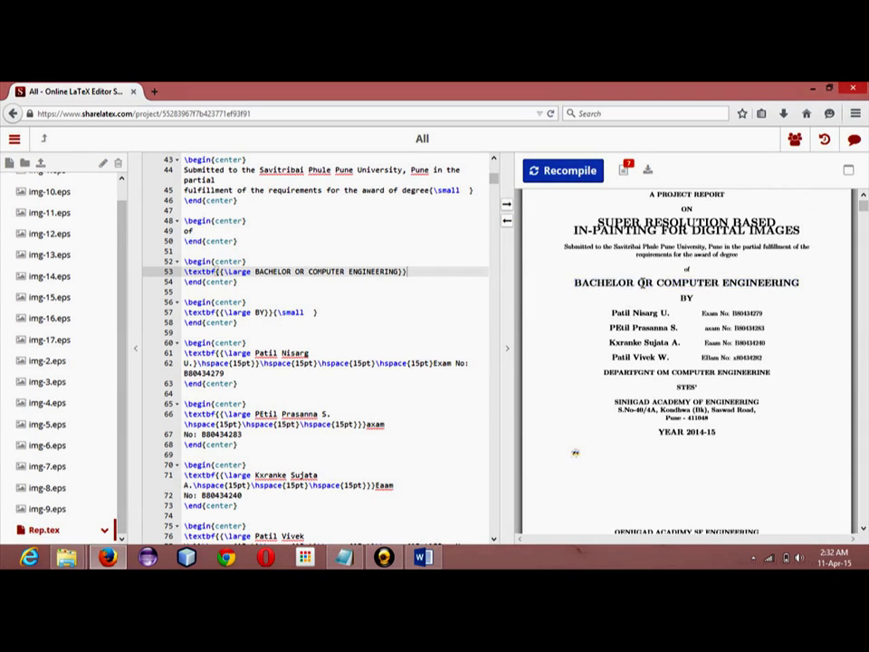
- Switch to the Word report and highlight the DEPARTMENT OF COMPUTER ENGINEERING line on its title page for comparison
left_click(812, 87)
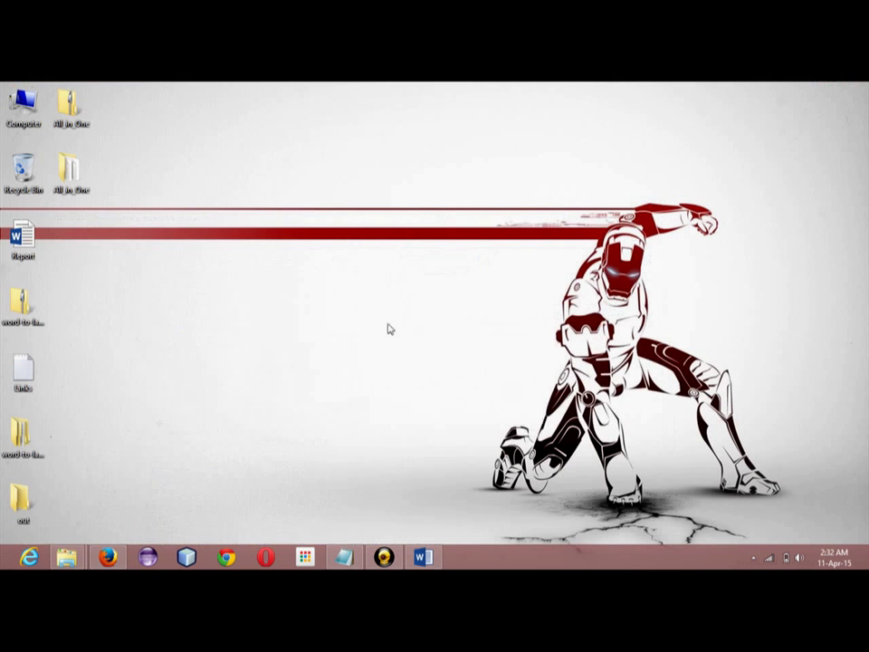
left_click(423, 558)
scroll(458, 307, "up", 10)
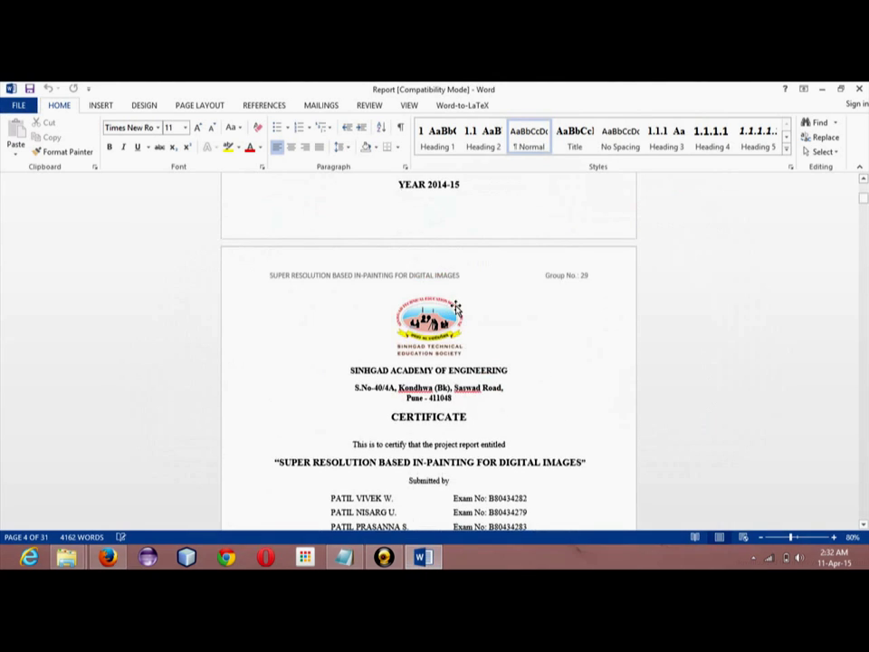
scroll(458, 307, "up", 3)
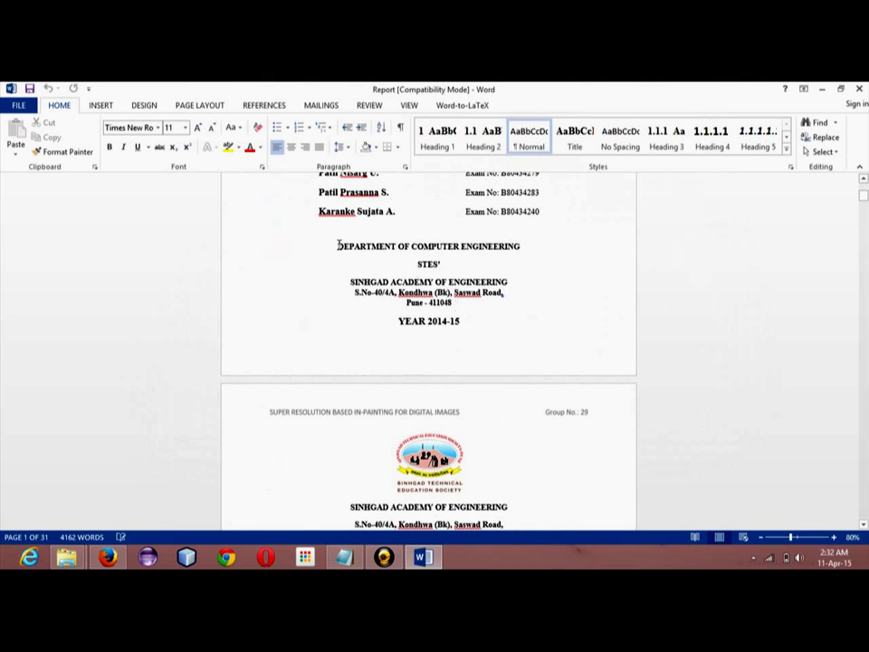
triple_click(515, 245)
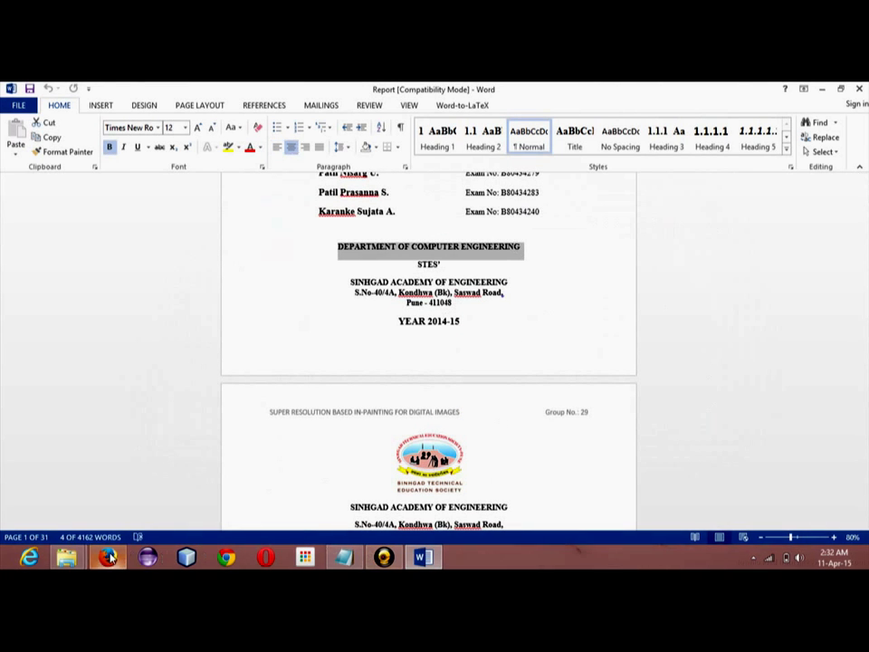
- Return to ShareLaTeX in Firefox and examine the title page source against the title page of the Word report
left_click(107, 556)
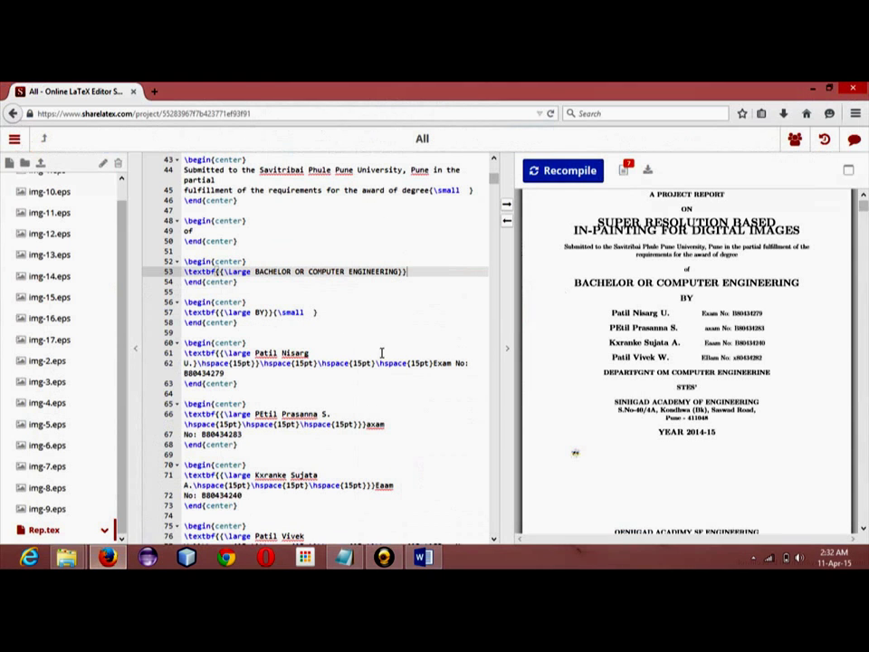
left_click_drag(312, 353, 254, 353)
left_click(293, 375)
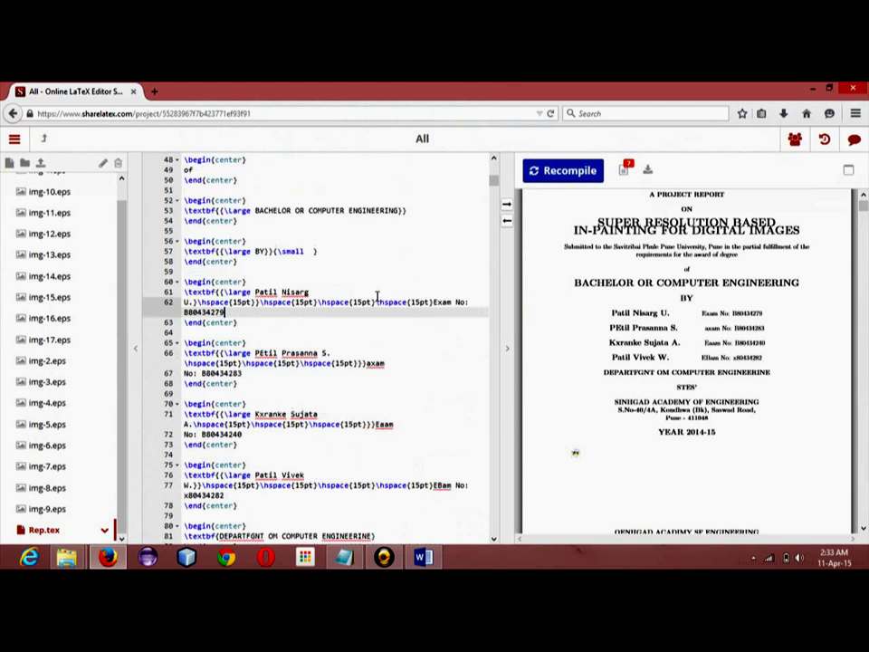
scroll(378, 296, "down", 2)
scroll(377, 296, "up", 7)
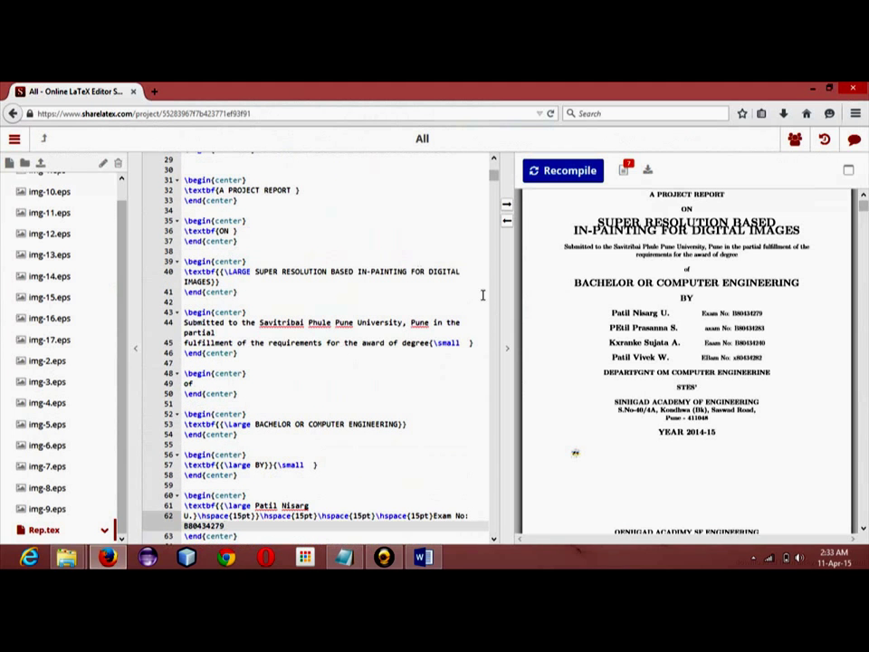
left_click(422, 557)
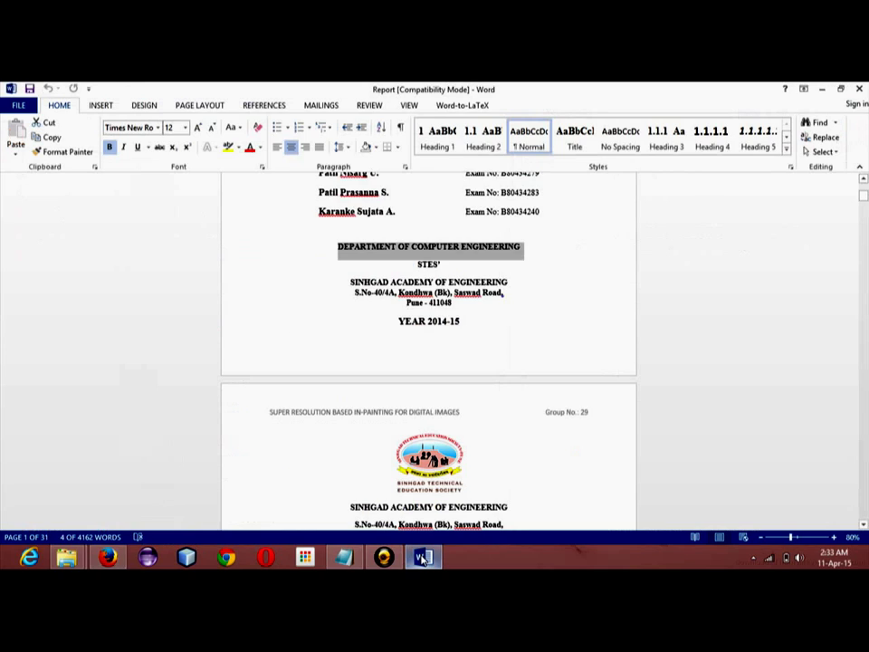
left_click(422, 557)
key("Return")
scroll(428, 361, "down", 2)
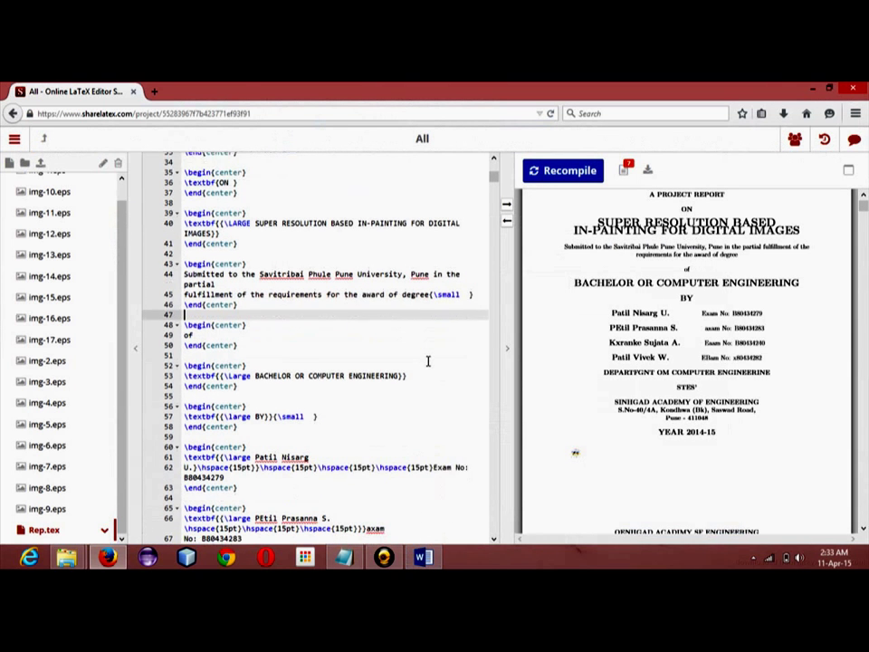
scroll(429, 361, "down", 1)
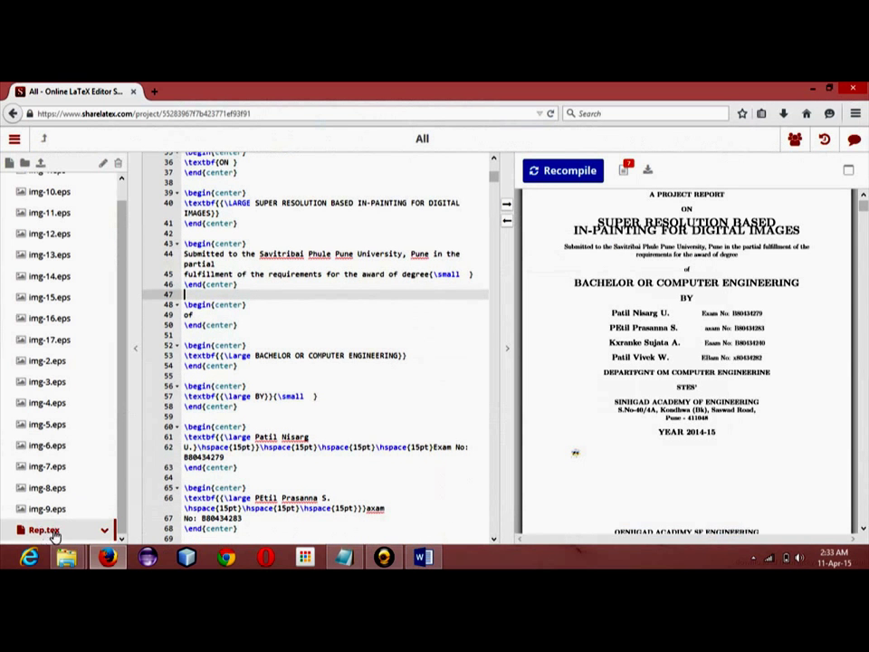
- Examine the title page and certificate code in Rep.tex and the PDF preview through the table of contents for conversion errors
left_click(382, 316)
scroll(384, 315, "down", 2)
scroll(384, 316, "down", 1)
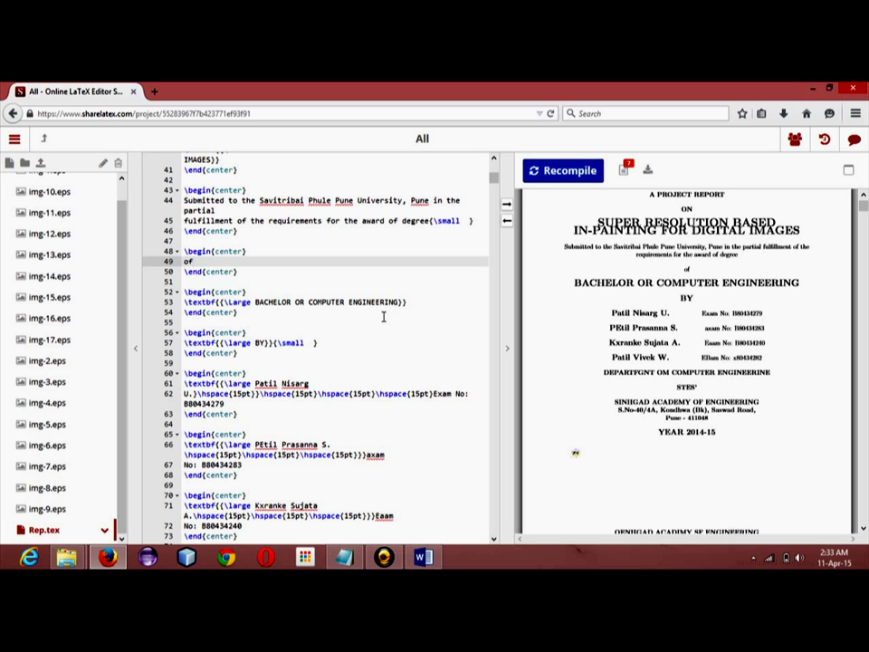
scroll(383, 316, "down", 10)
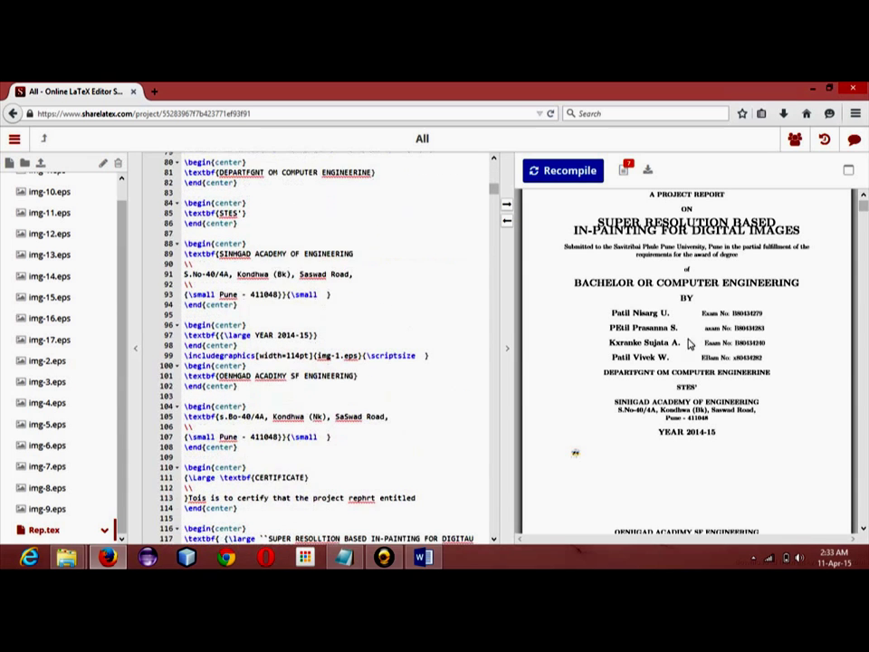
scroll(689, 344, "down", 10)
scroll(689, 344, "down", 8)
scroll(742, 337, "down", 2)
scroll(785, 334, "down", 2)
scroll(467, 310, "up", 7)
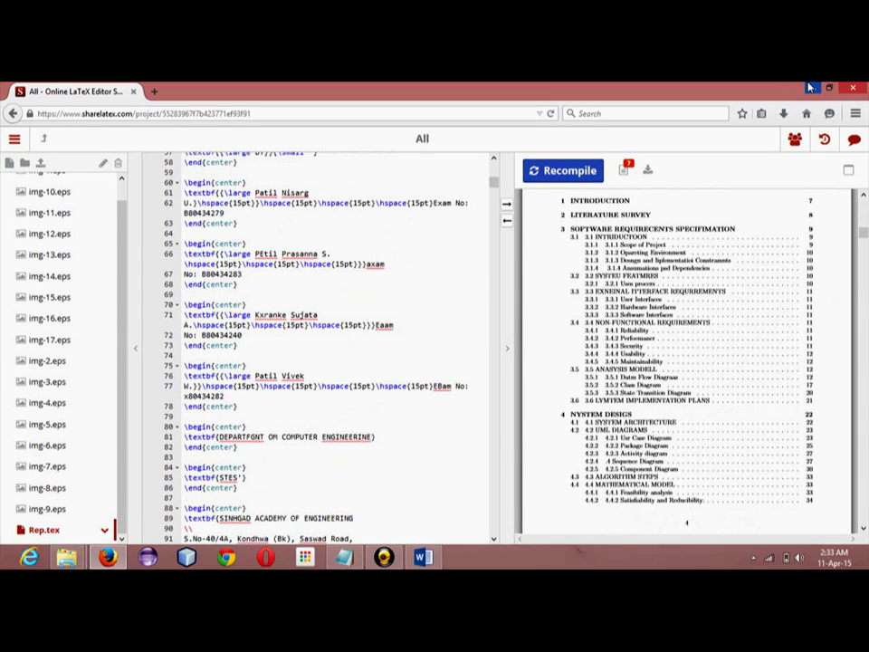
left_click(810, 87)
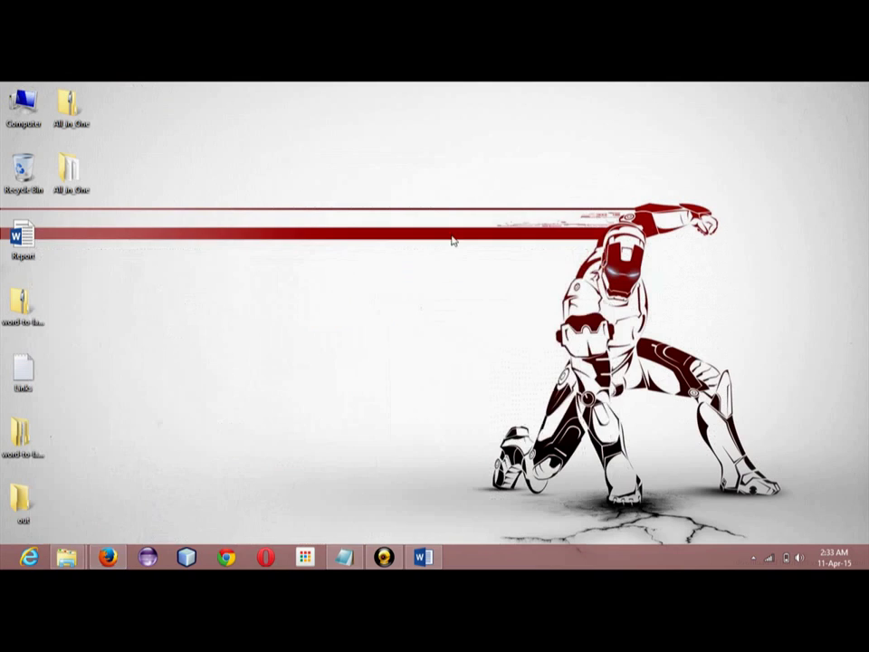
left_click(108, 554)
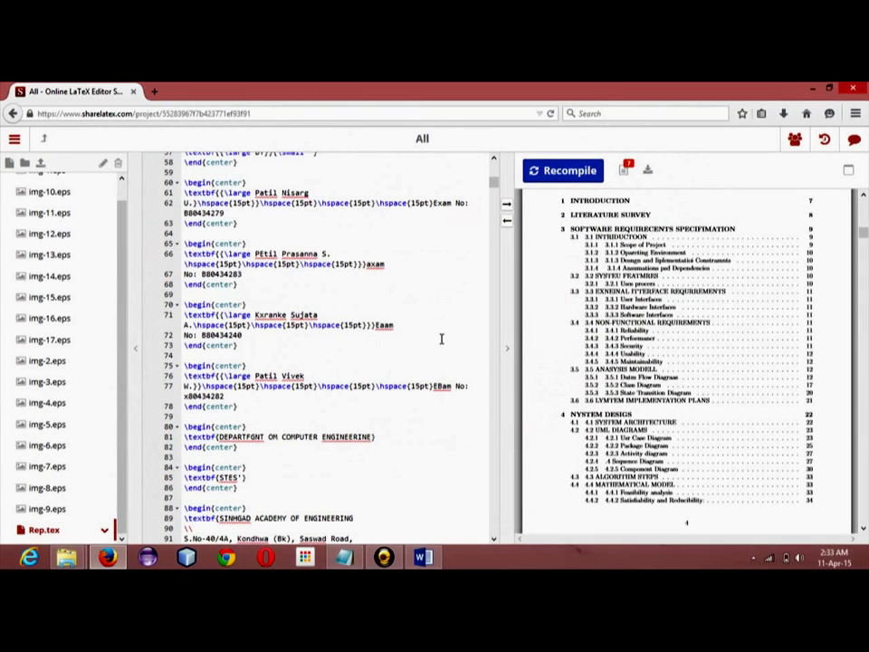
left_click(426, 558)
left_click(425, 557)
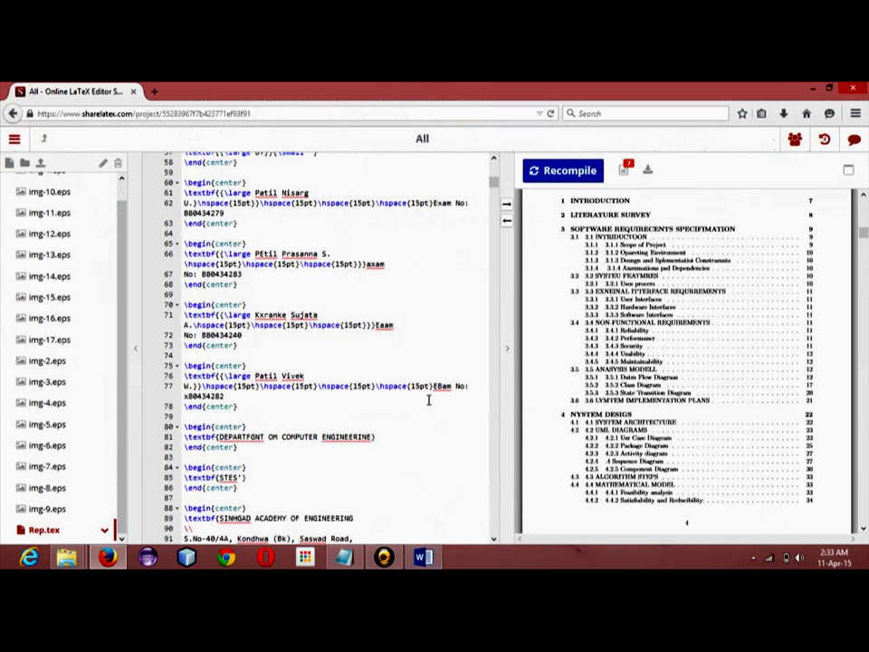
left_click(436, 332)
scroll(435, 332, "up", 5)
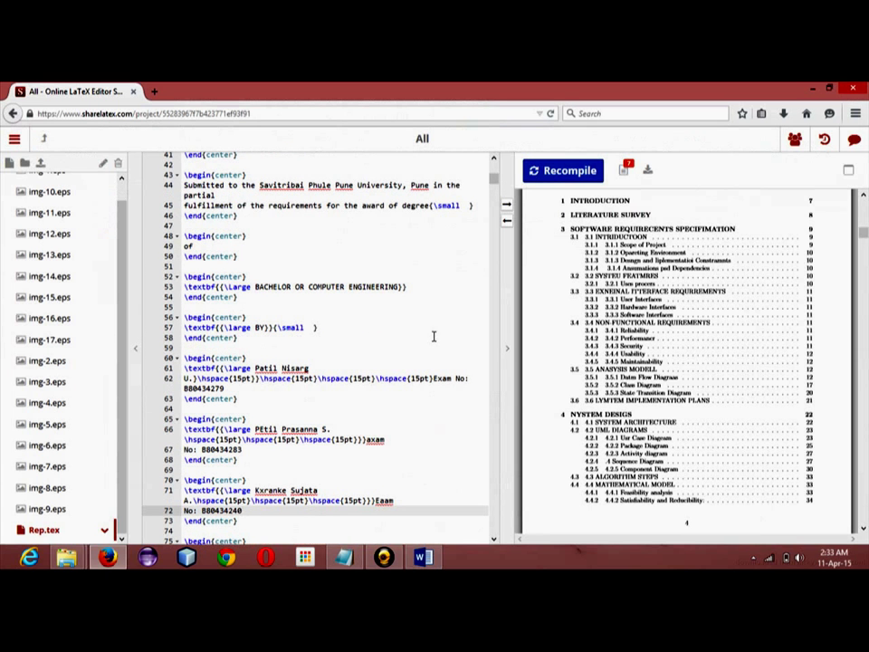